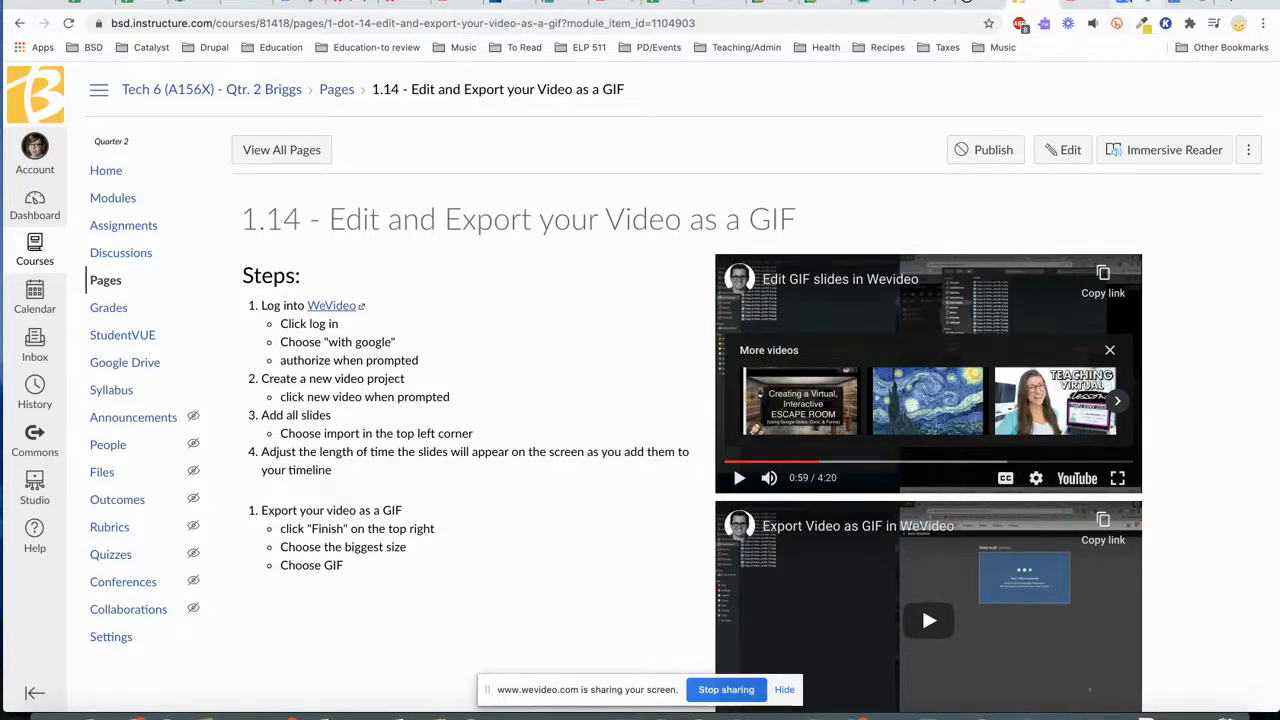
# - Log in to WeVideo with Google and start a new GIF edit saved in the Technology project
pyautogui.click(1126, 5)
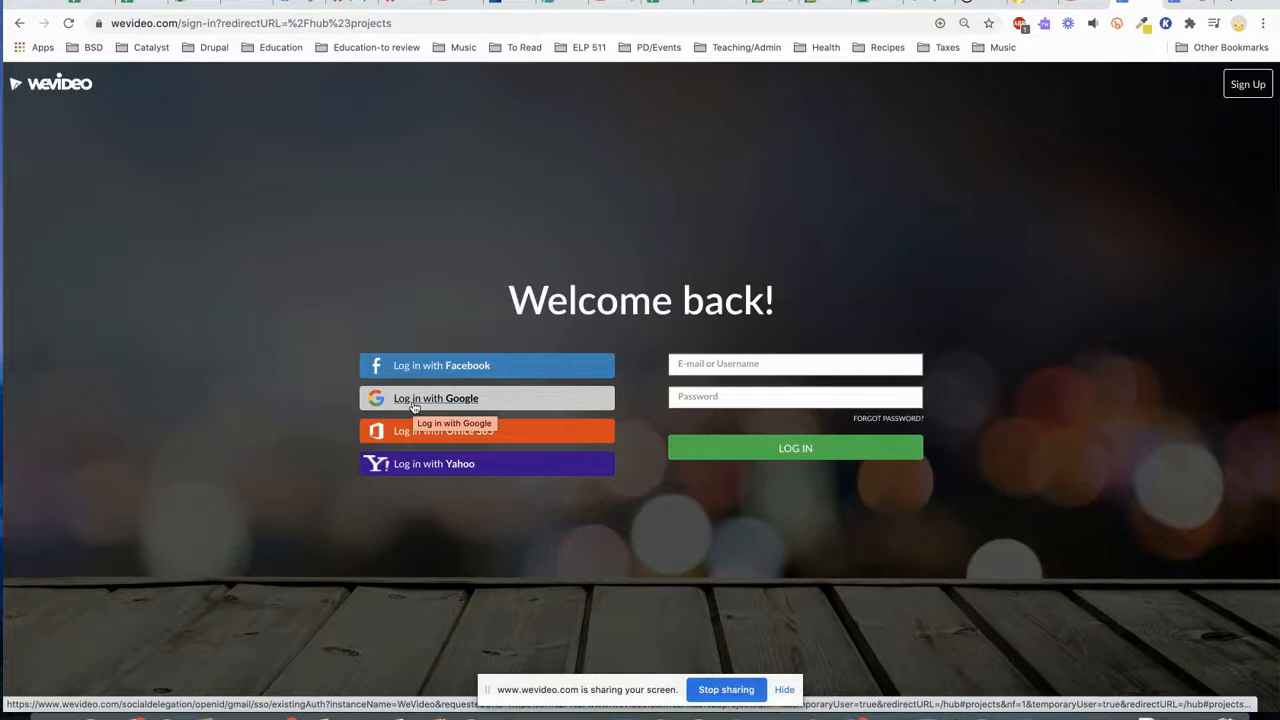
pyautogui.click(415, 400)
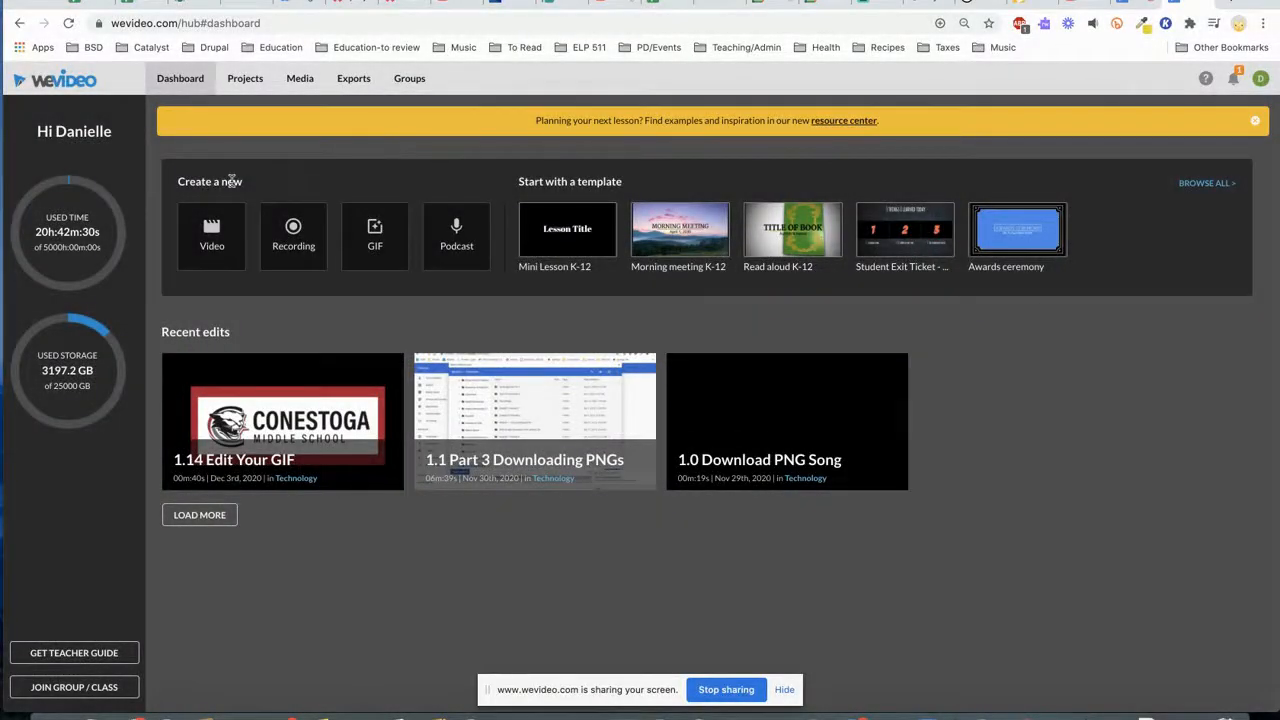
pyautogui.click(386, 237)
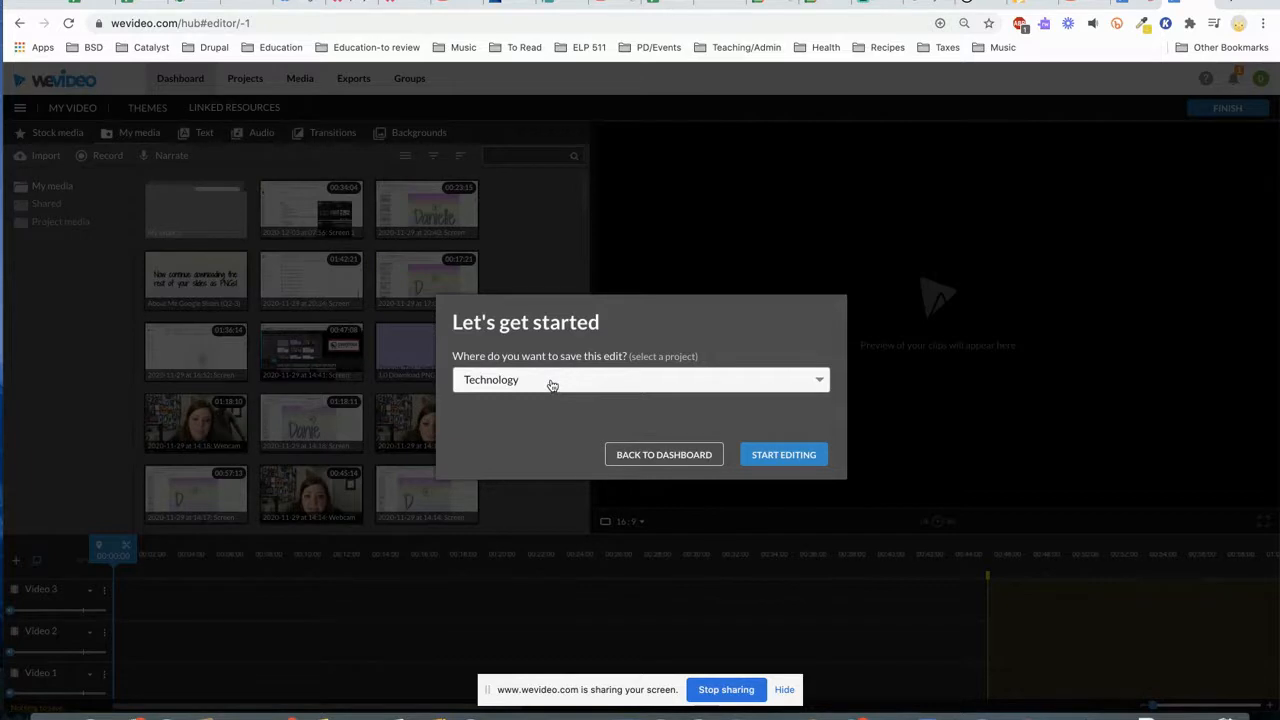
pyautogui.click(783, 455)
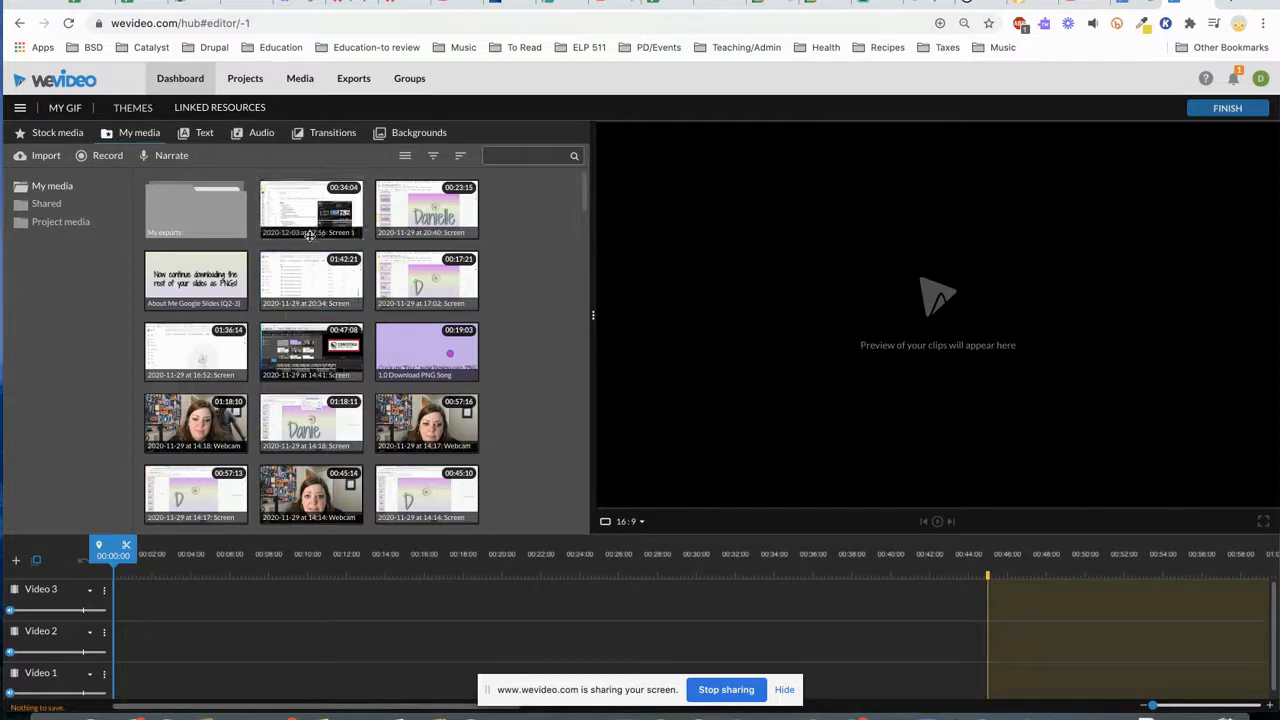
# - Start a media import from Google Drive and open the folder Technology 2020-21 > About Me Google Slides > Slides
pyautogui.moveTo(584, 192); pyautogui.dragTo(592, 28)
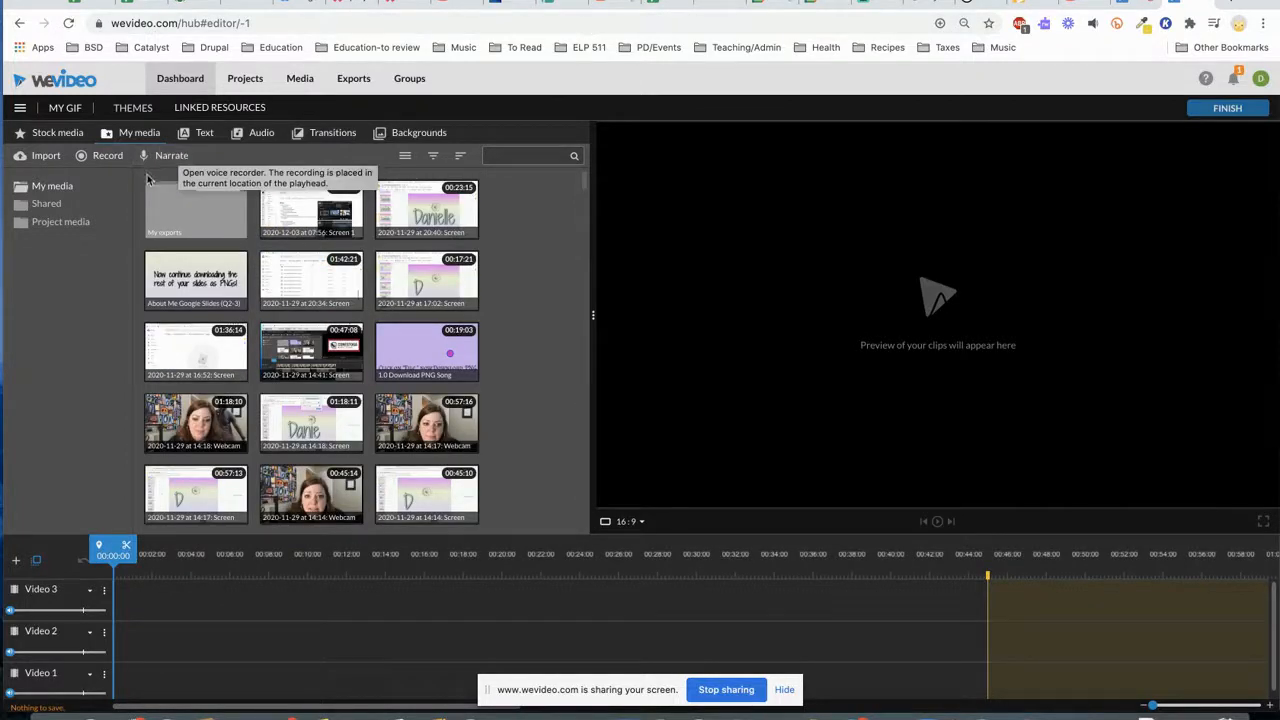
pyautogui.click(34, 156)
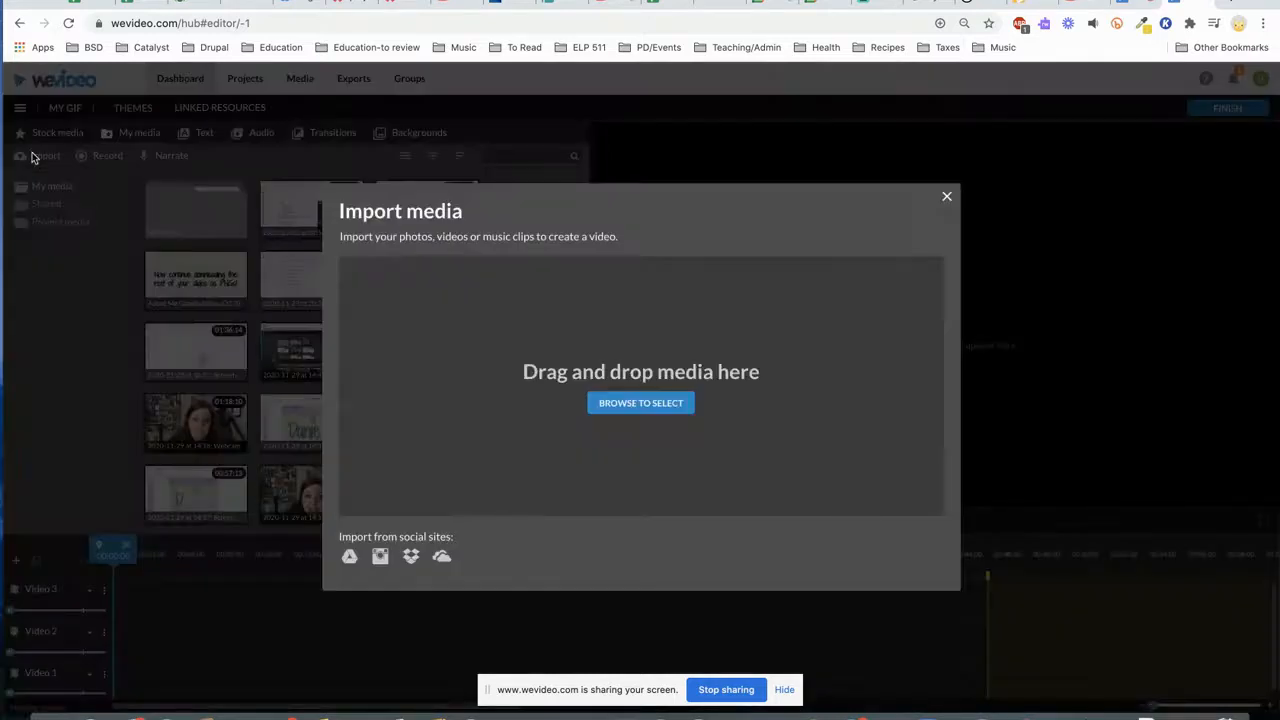
pyautogui.click(351, 557)
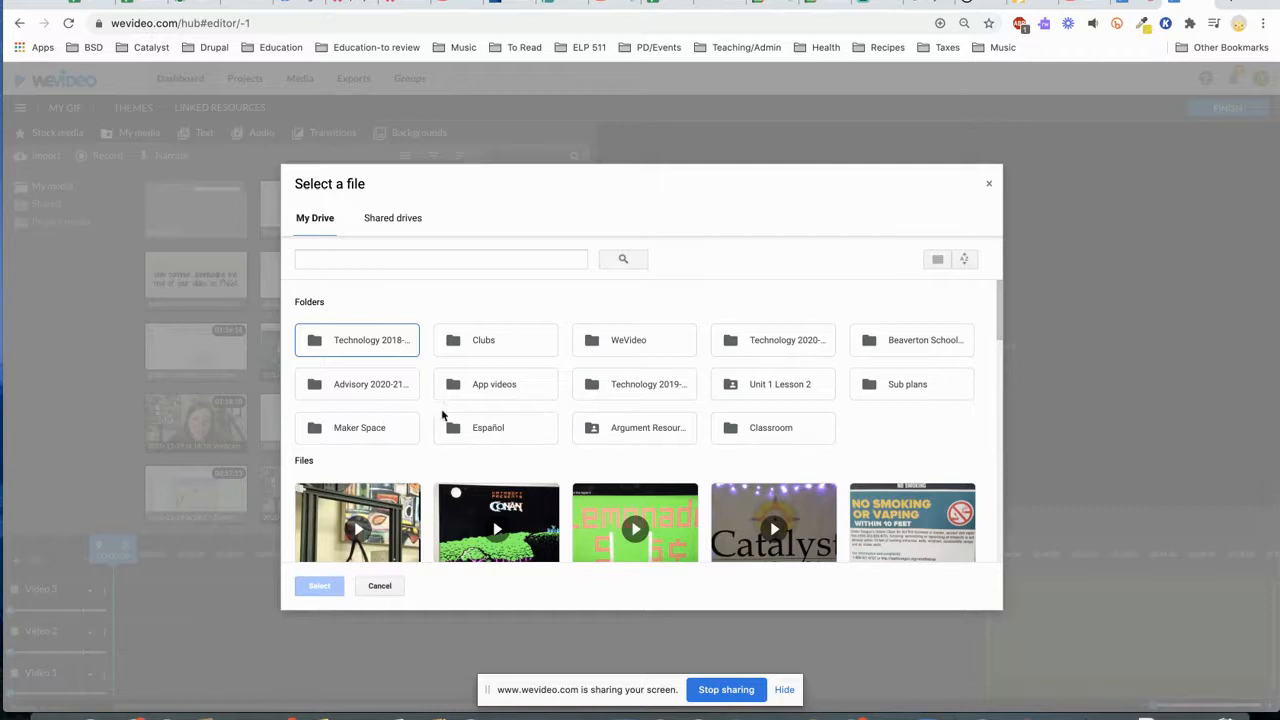
pyautogui.doubleClick(767, 345)
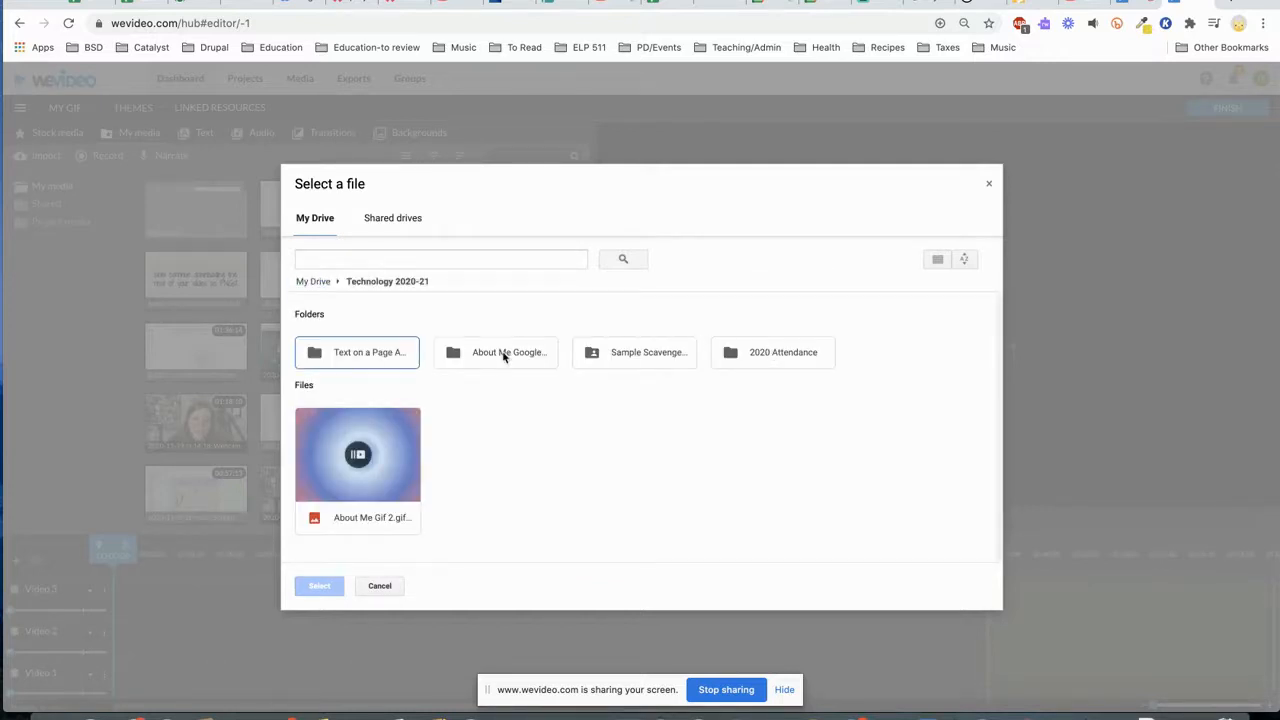
pyautogui.doubleClick(503, 353)
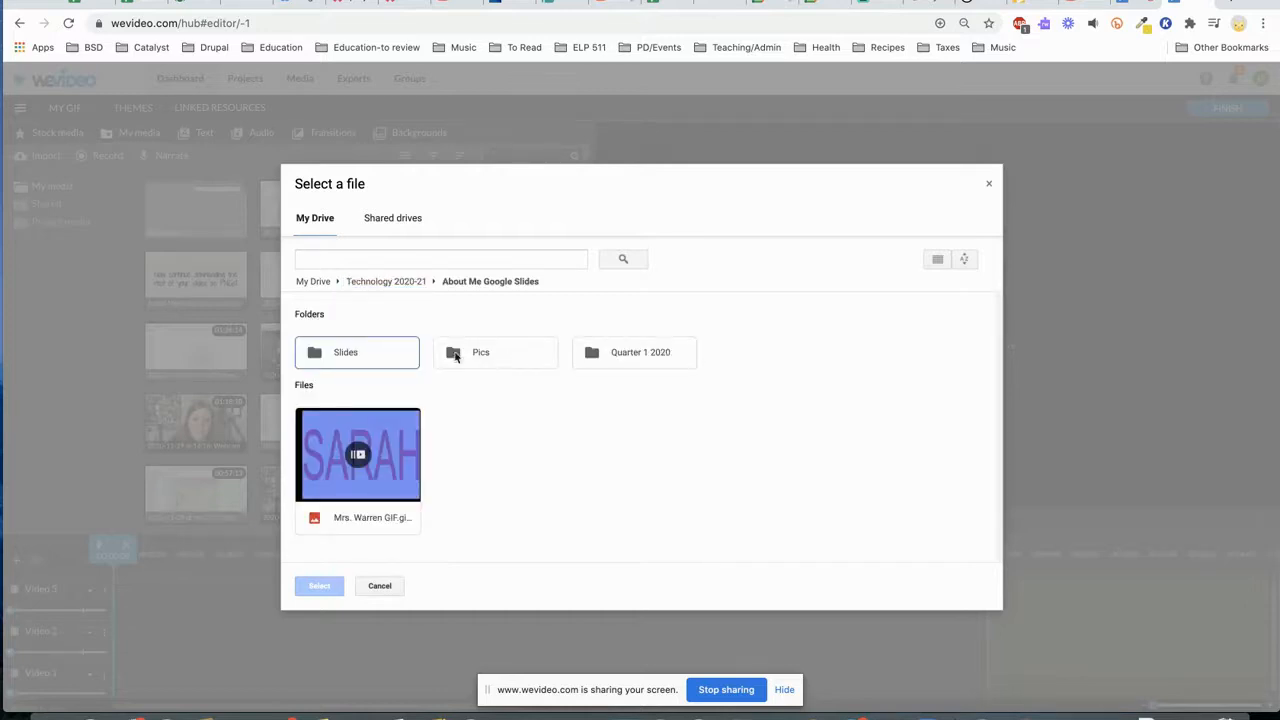
pyautogui.doubleClick(347, 358)
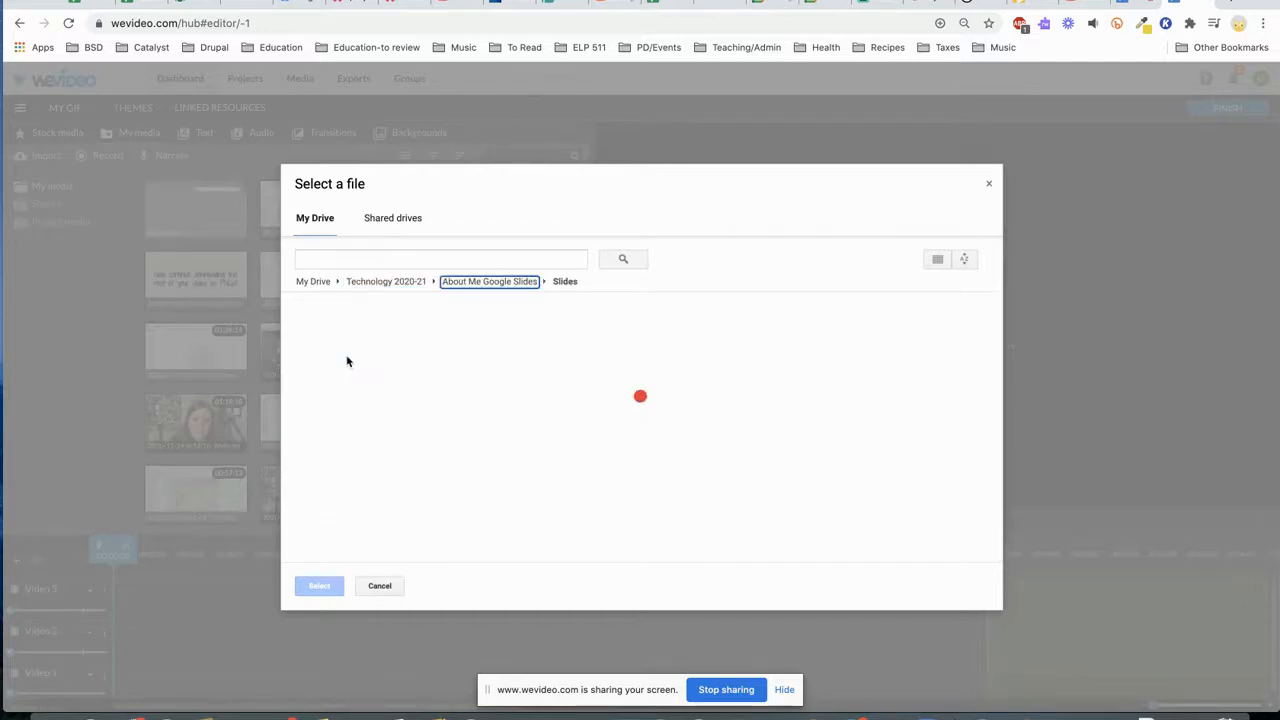
# - Show the Slides folder as a list sorted by name in ascending order
pyautogui.click(938, 261)
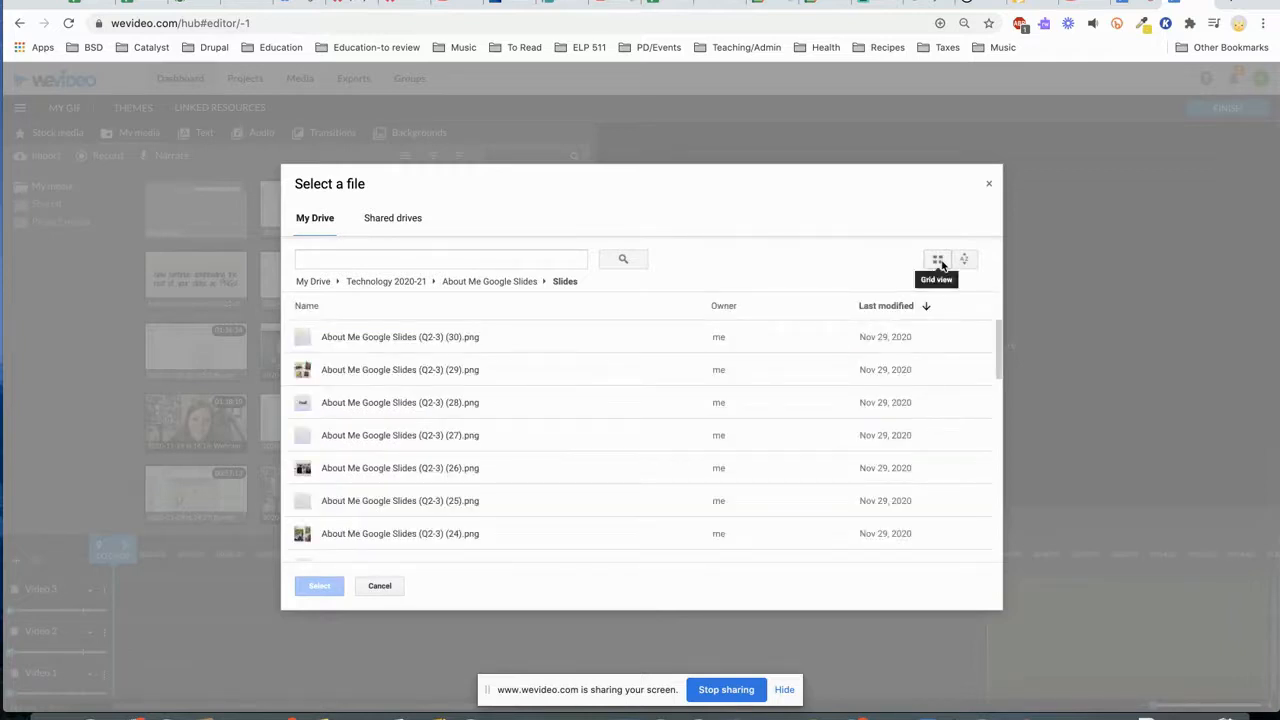
pyautogui.click(935, 262)
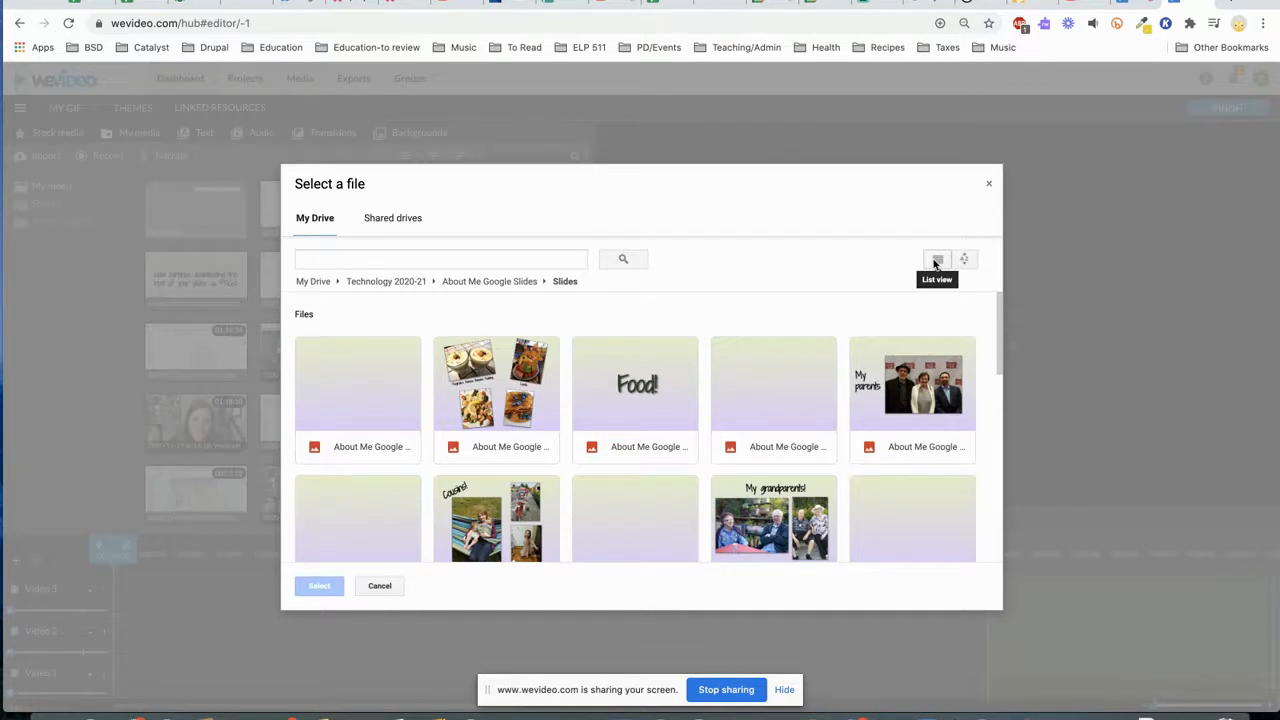
pyautogui.click(935, 262)
pyautogui.click(935, 262)
pyautogui.click(935, 262)
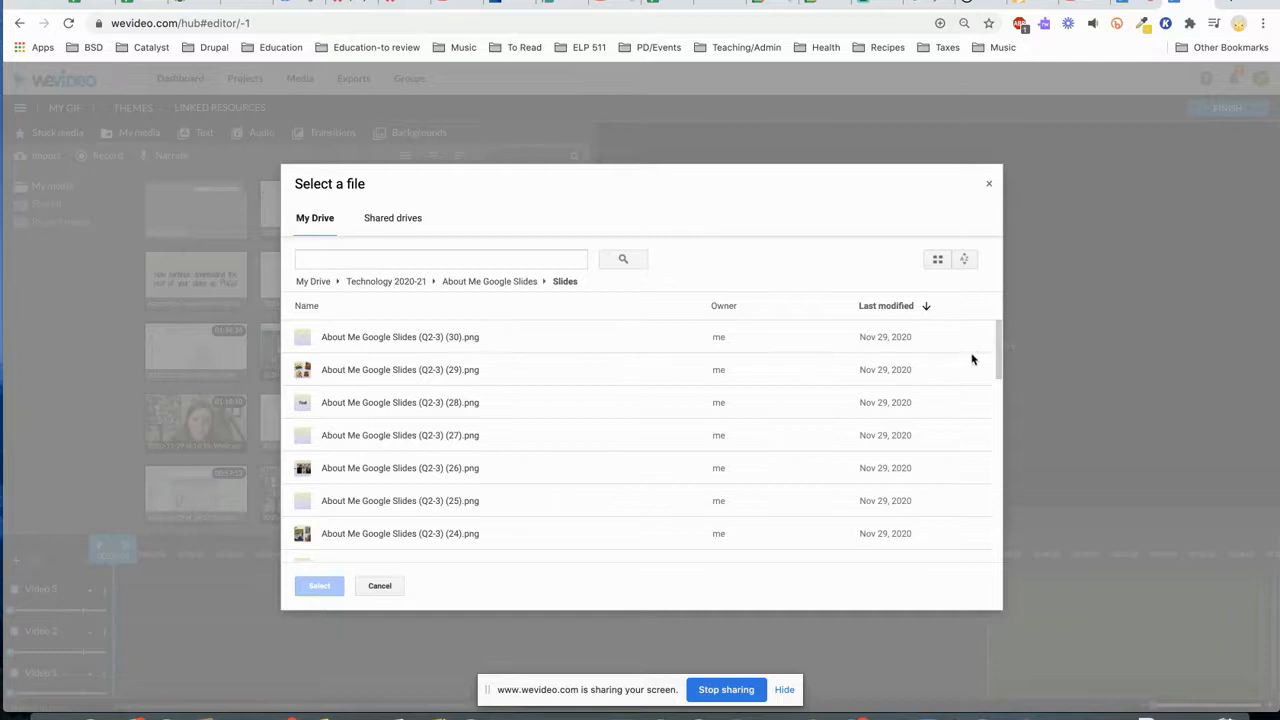
pyautogui.moveTo(998, 345); pyautogui.dragTo(978, 551)
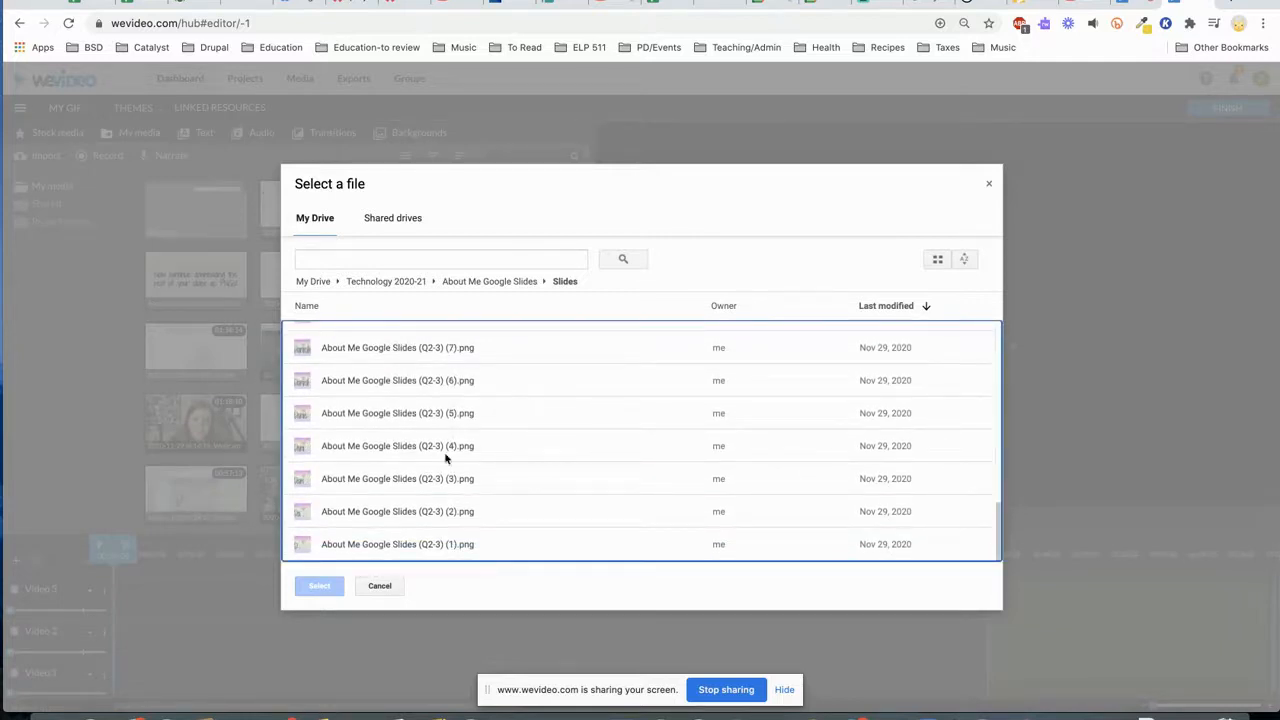
pyautogui.click(466, 544)
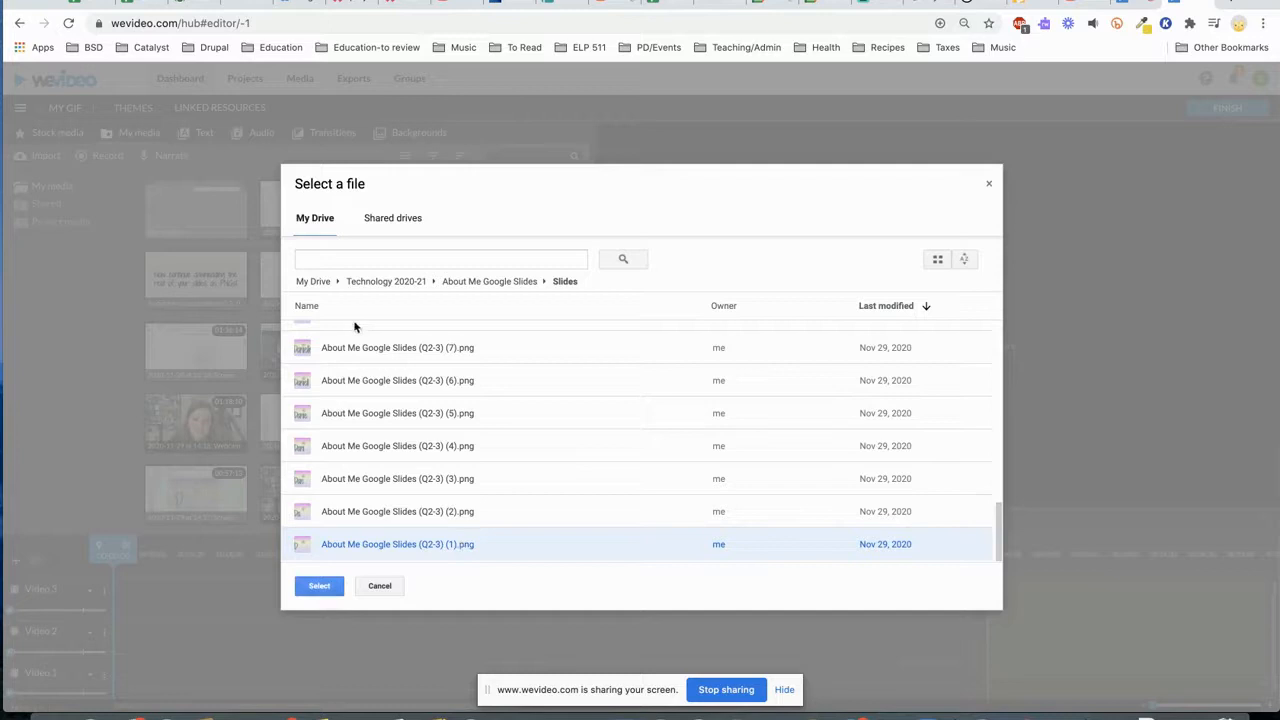
pyautogui.click(309, 306)
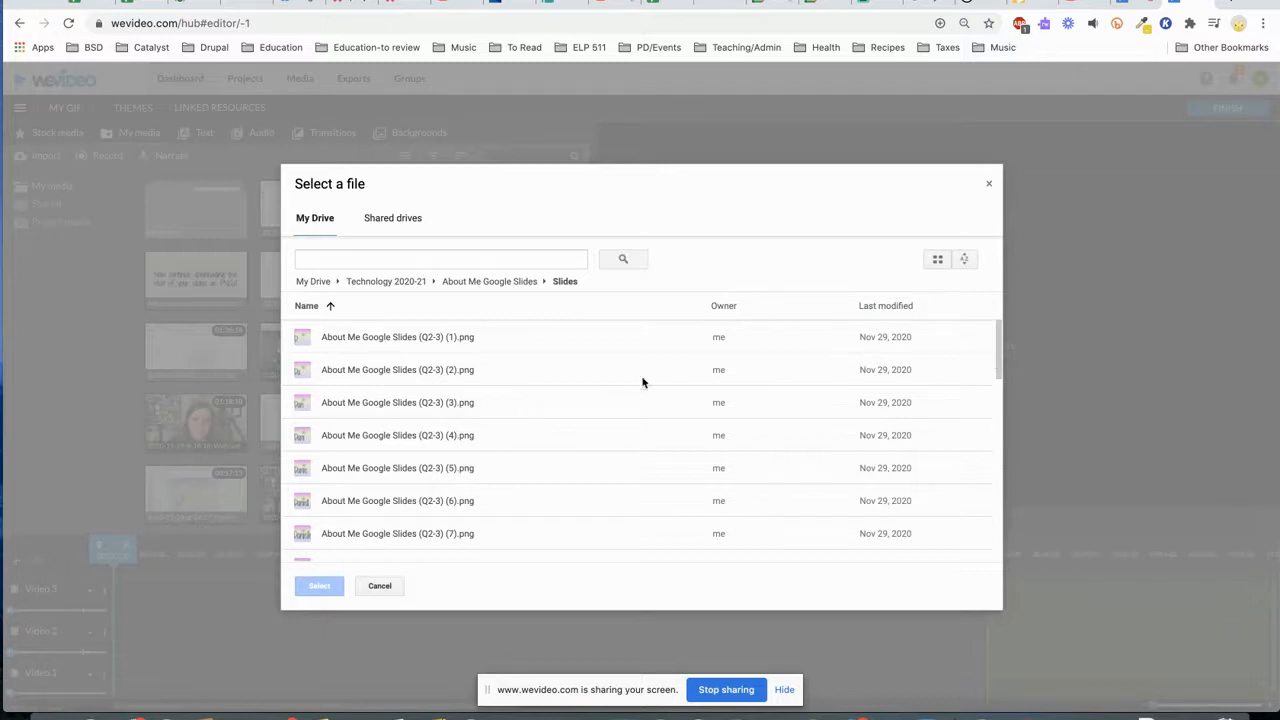
# - Select all slide images from About Me Google Slides (Q2-3) (1).png through (30).png and import them
pyautogui.click(463, 343)
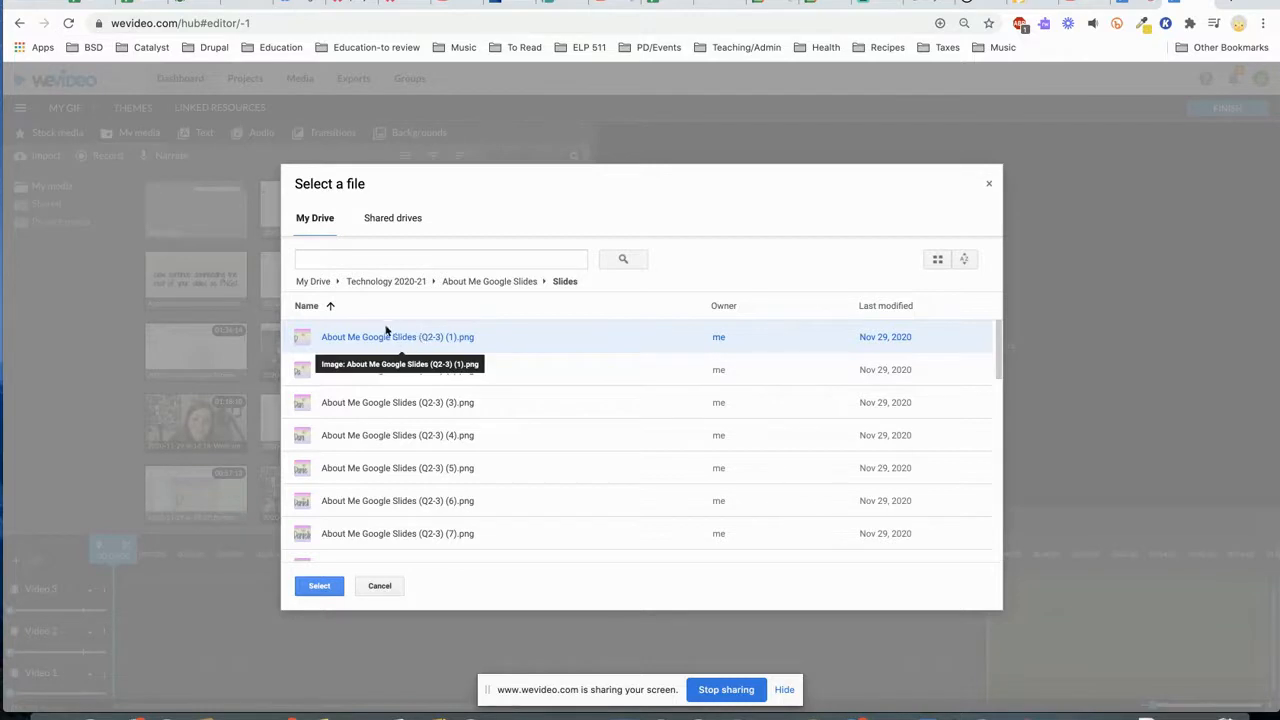
pyautogui.moveTo(999, 360); pyautogui.dragTo(993, 586)
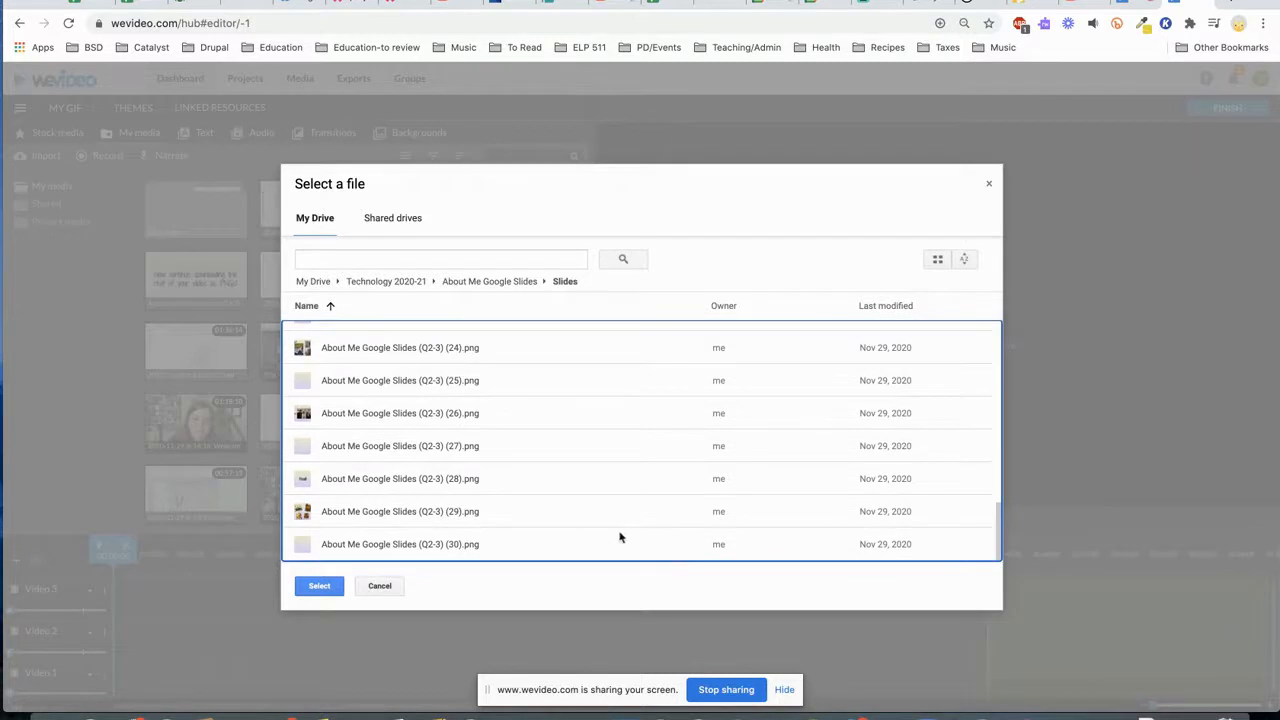
pyautogui.keyDown('shift'); pyautogui.click(399, 546); pyautogui.keyUp('shift')
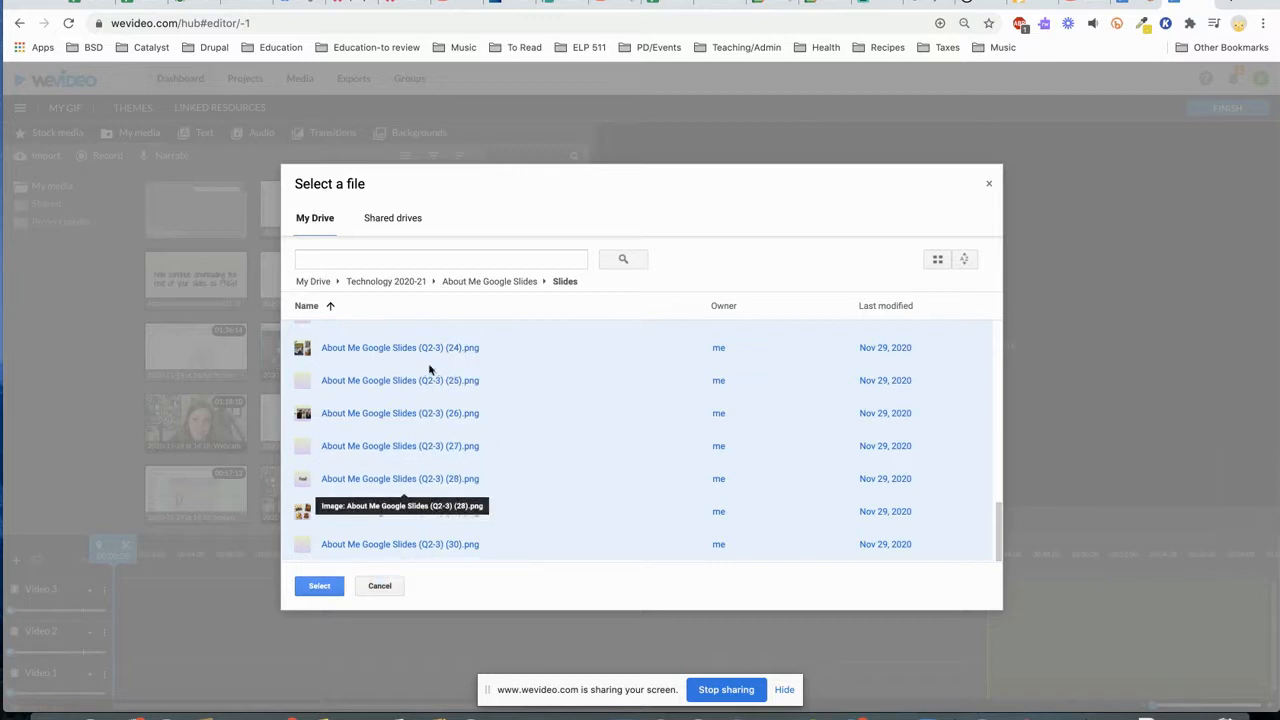
pyautogui.moveTo(997, 523); pyautogui.dragTo(691, 331)
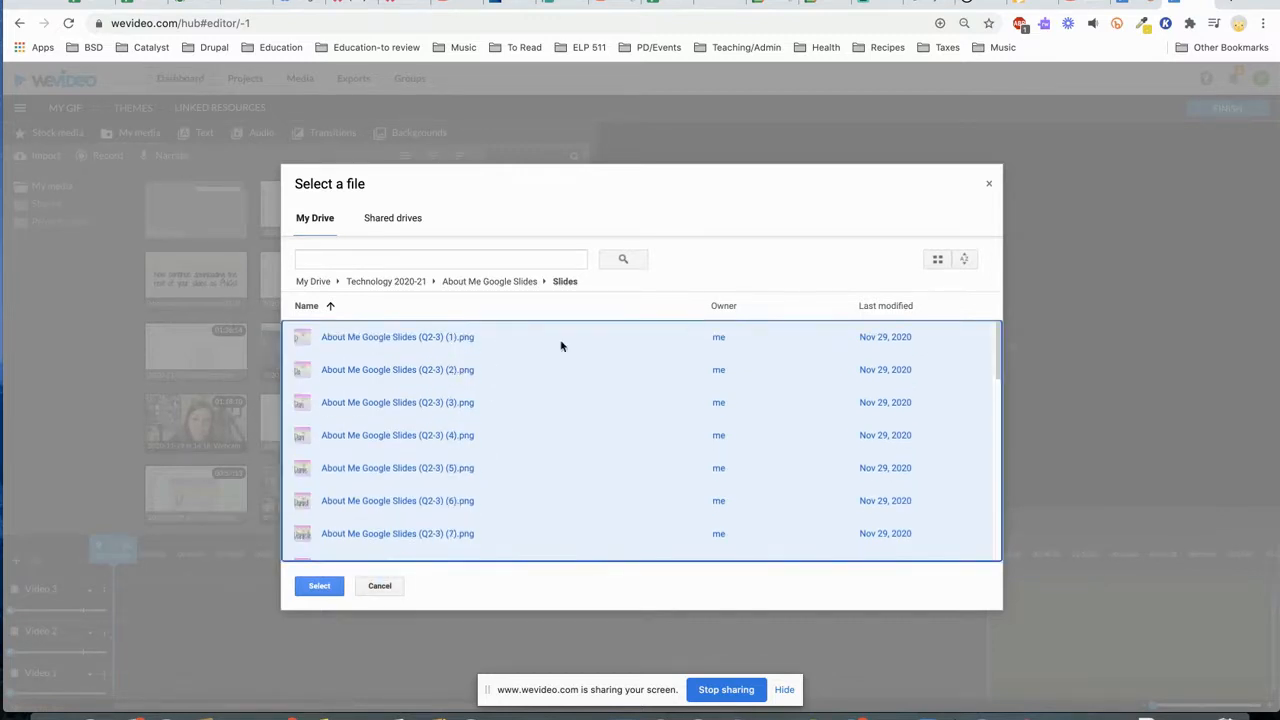
pyautogui.click(546, 400)
pyautogui.click(461, 336)
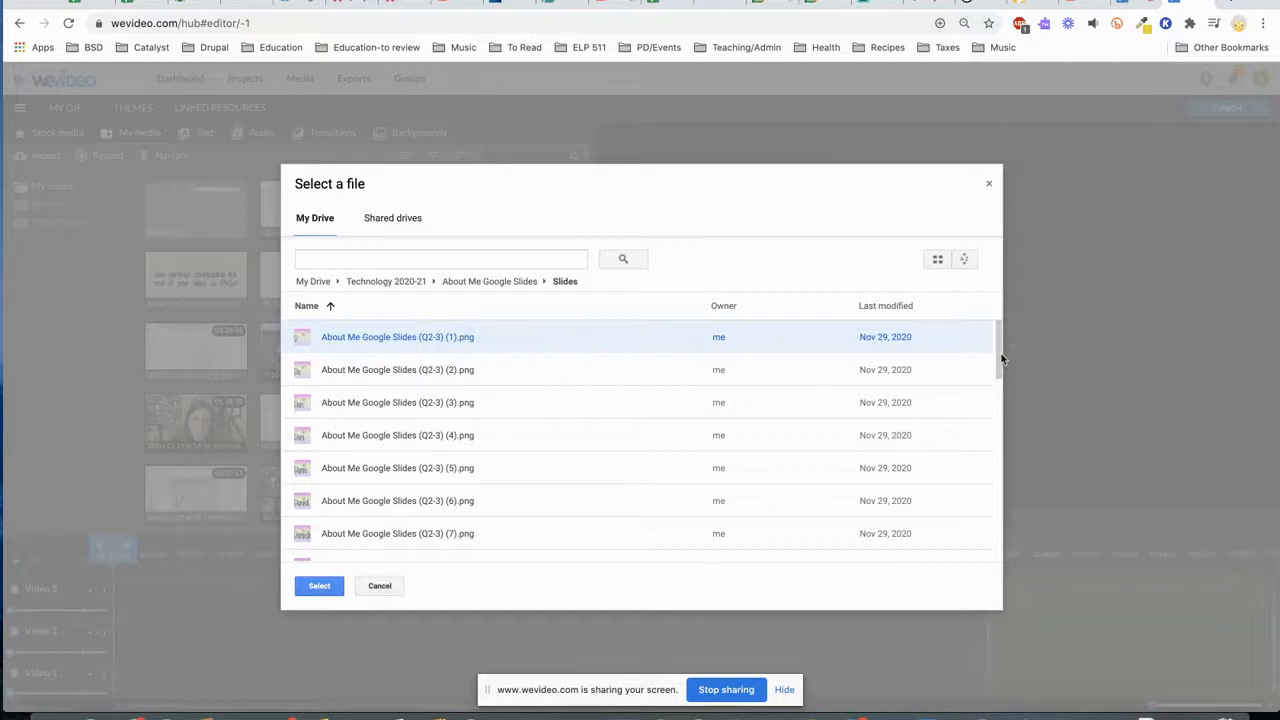
pyautogui.moveTo(997, 365); pyautogui.dragTo(993, 551)
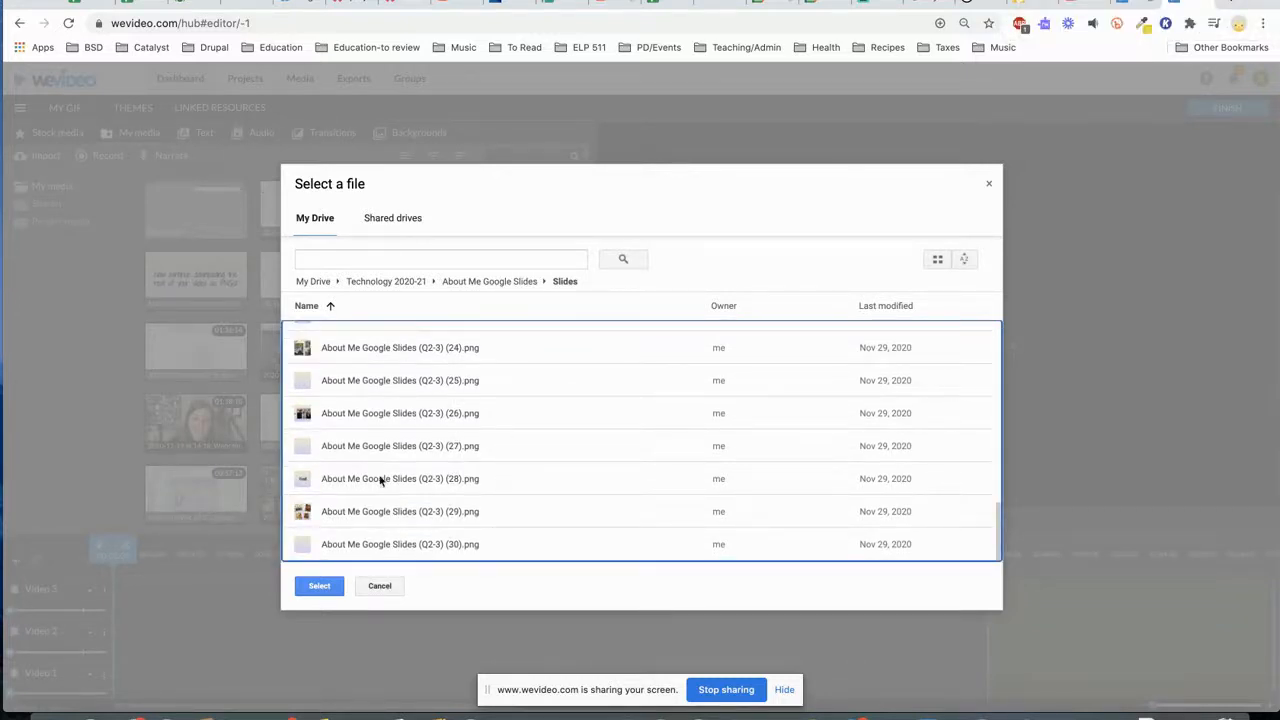
pyautogui.press('super+a')
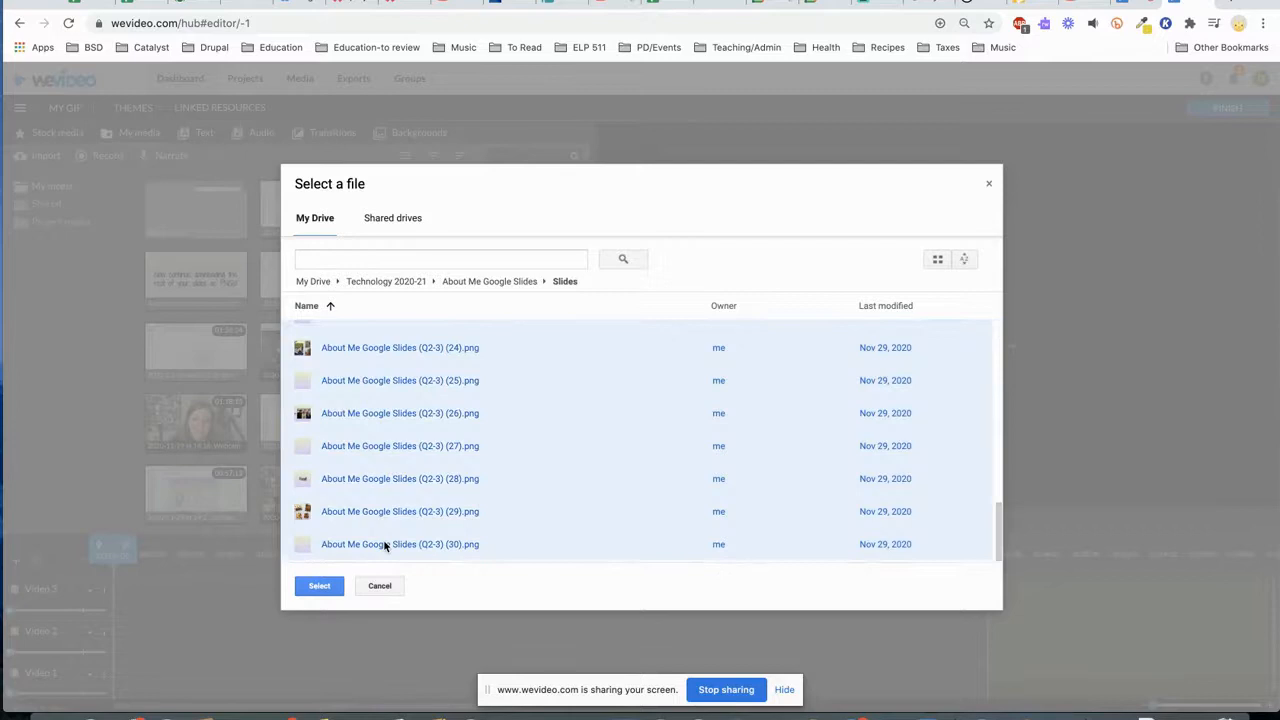
pyautogui.click(320, 590)
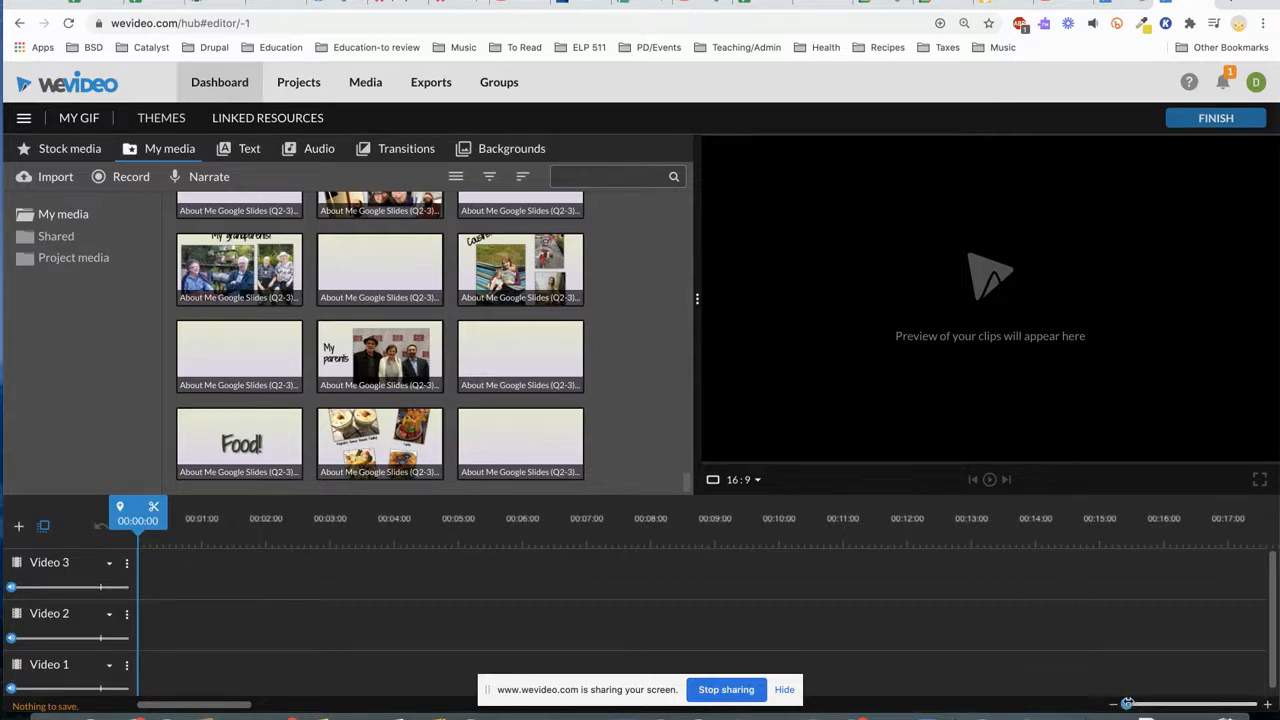
# - Adjust the timeline zoom so the ruler is marked in two-second intervals
pyautogui.moveTo(1127, 704); pyautogui.dragTo(1160, 704)
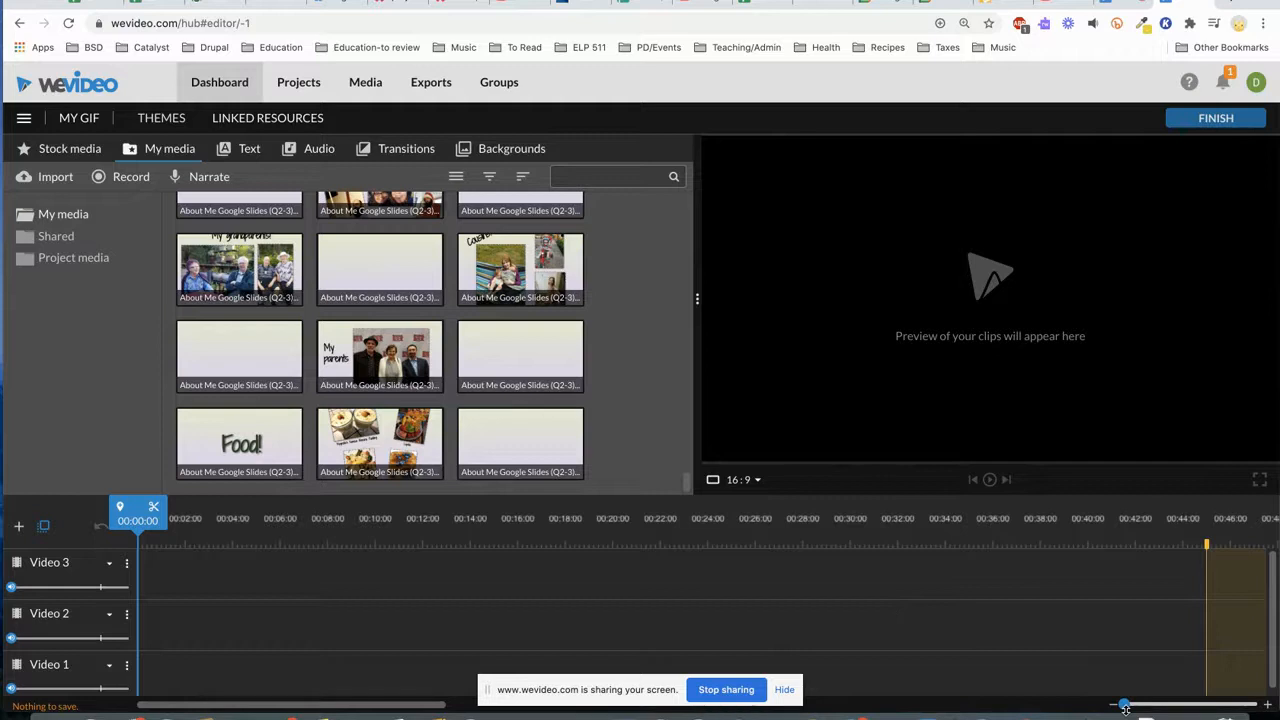
pyautogui.moveTo(1124, 706)
pyautogui.mouseDown()
pyautogui.moveTo(1140, 705)
pyautogui.moveTo(1128, 704)
pyautogui.mouseUp()
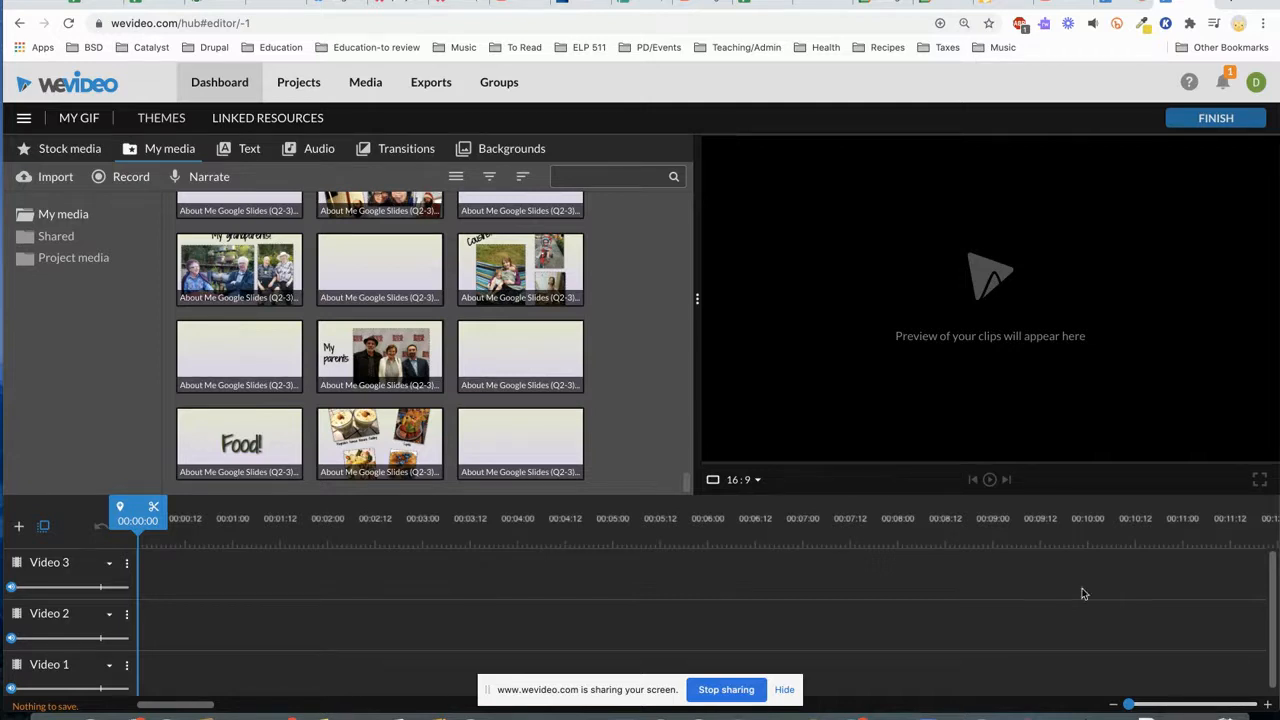
pyautogui.moveTo(1128, 704); pyautogui.dragTo(1115, 710)
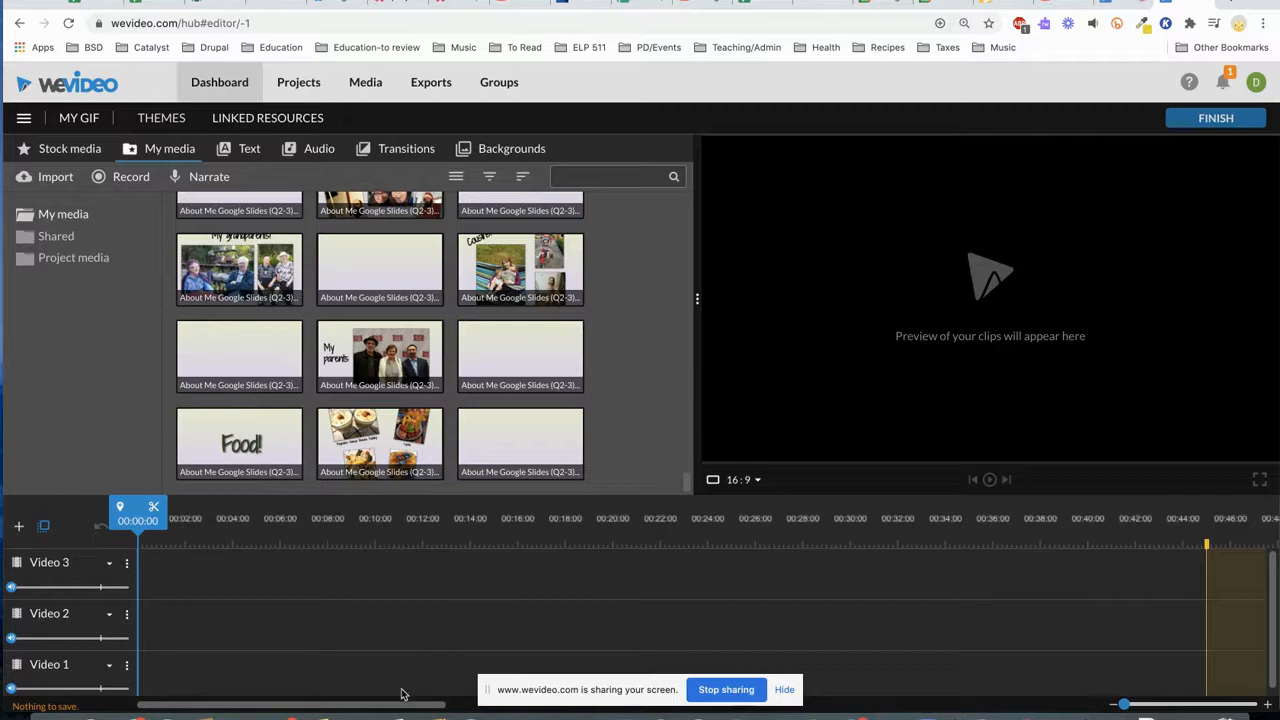
pyautogui.moveTo(401, 705); pyautogui.dragTo(271, 699)
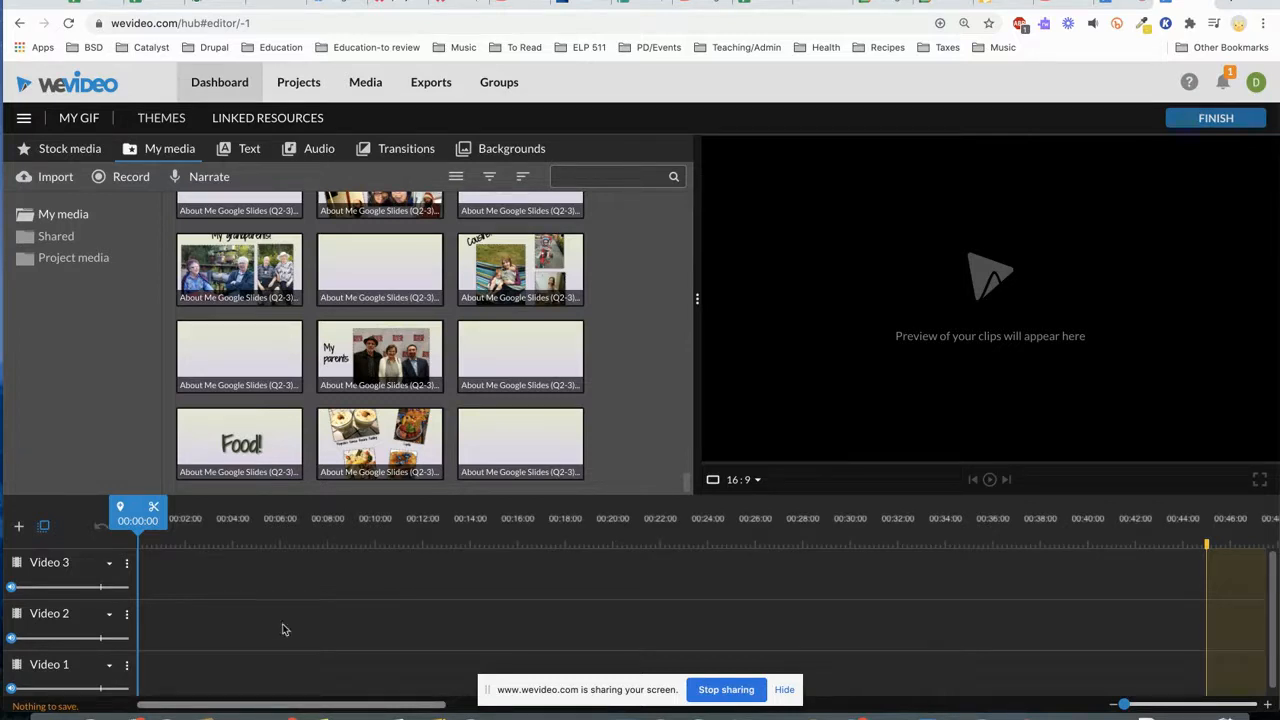
pyautogui.moveTo(367, 705); pyautogui.dragTo(348, 671)
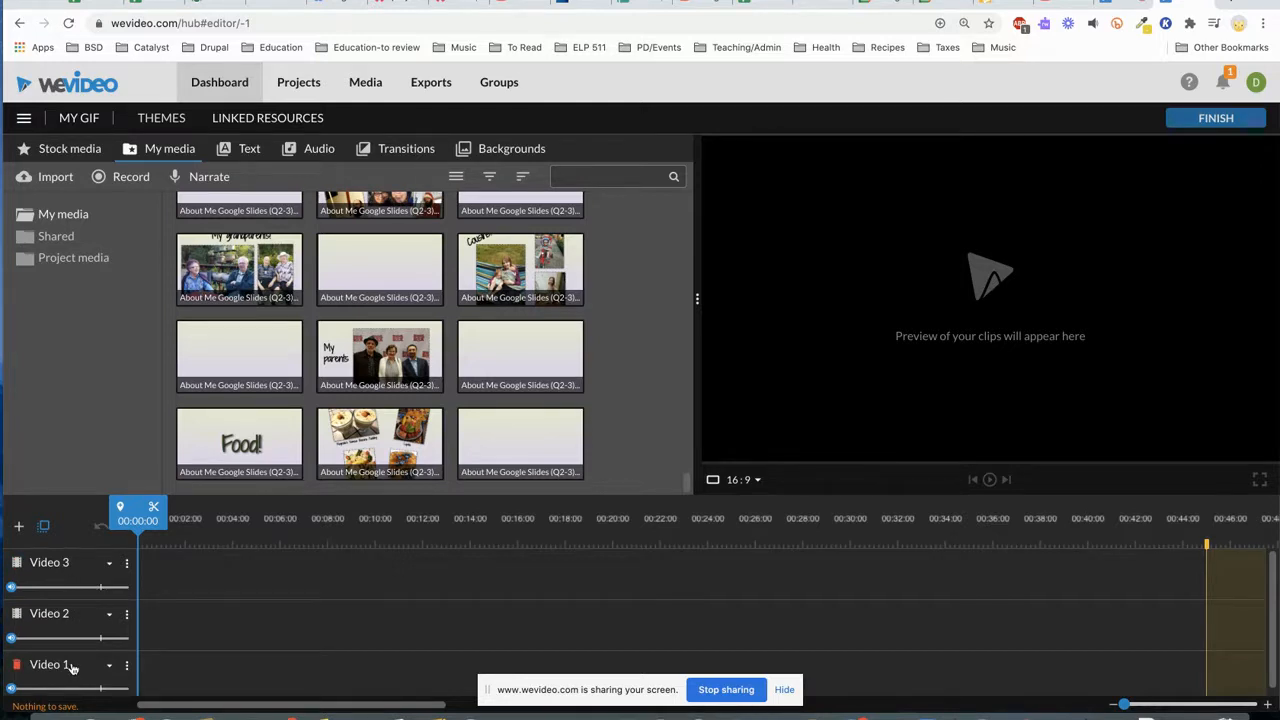
# - Hide the Video 3 track in the timeline
pyautogui.moveTo(80, 649); pyautogui.dragTo(81, 703)
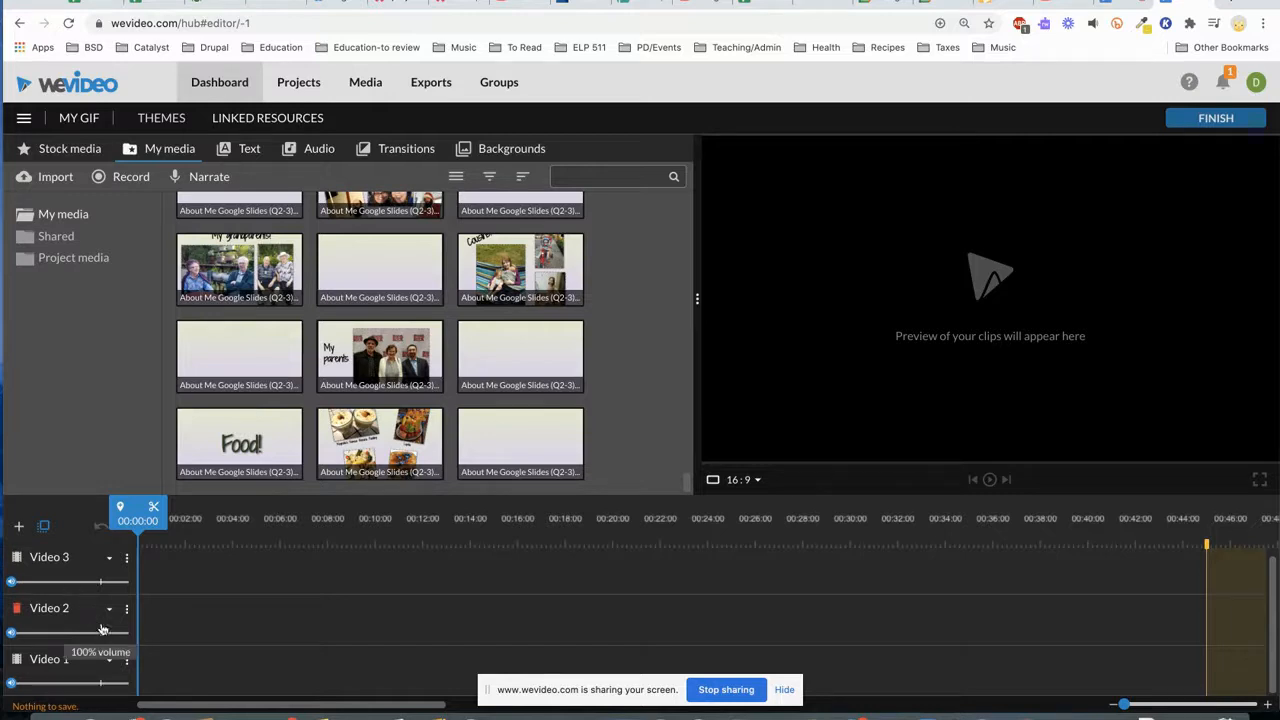
pyautogui.click(126, 558)
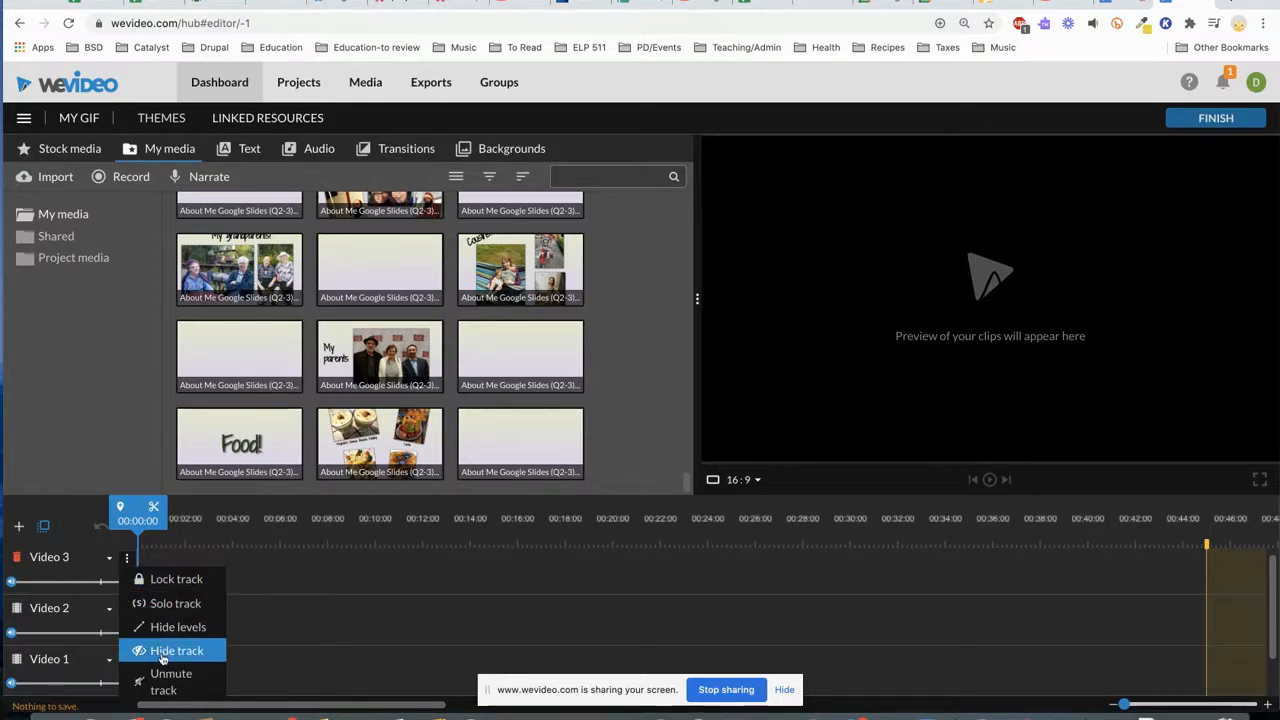
pyautogui.click(162, 656)
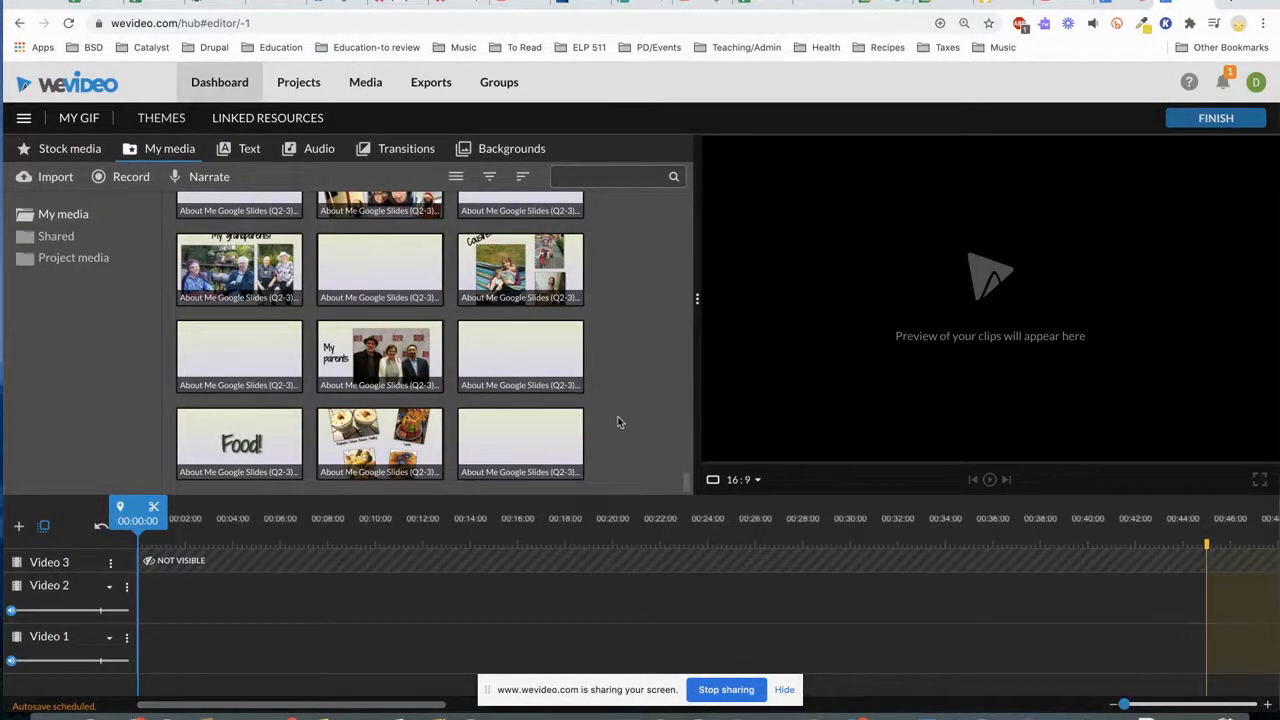
# - Place the first slide image, showing only the letter D, at the start of the Video 1 track and play it
pyautogui.moveTo(685, 481); pyautogui.dragTo(688, 456)
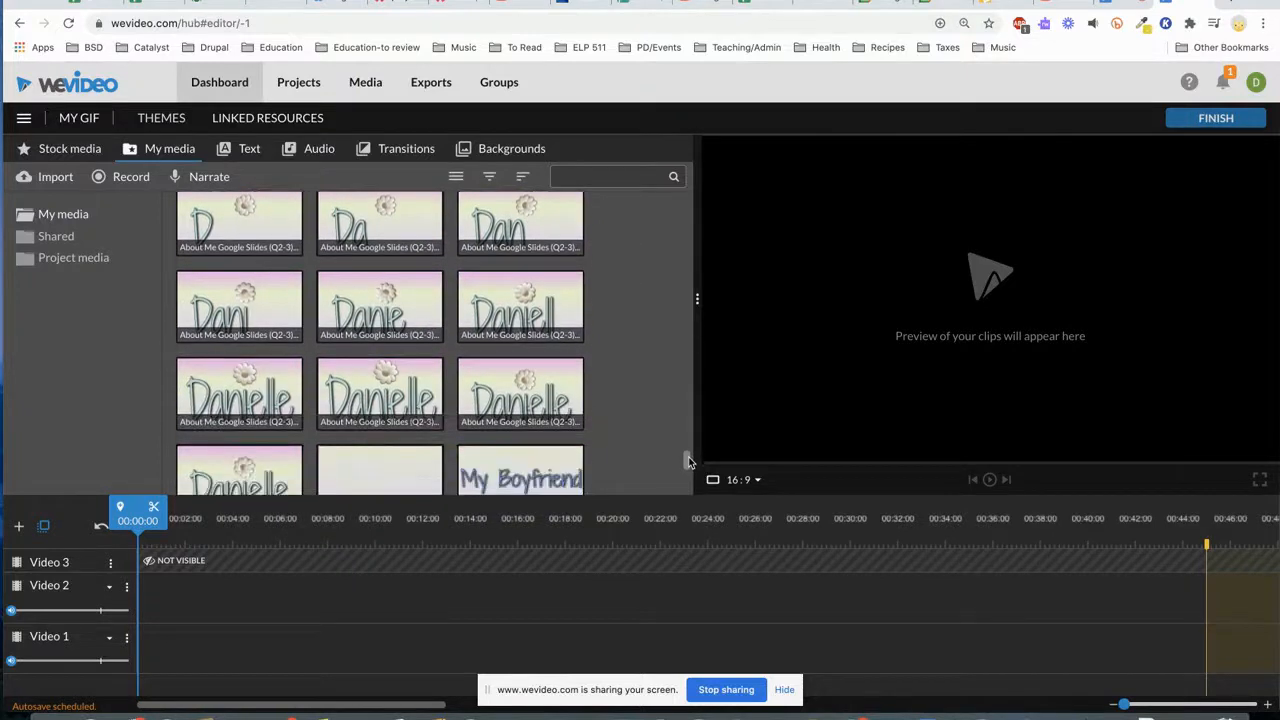
pyautogui.click(239, 208)
pyautogui.moveTo(239, 208); pyautogui.dragTo(157, 647)
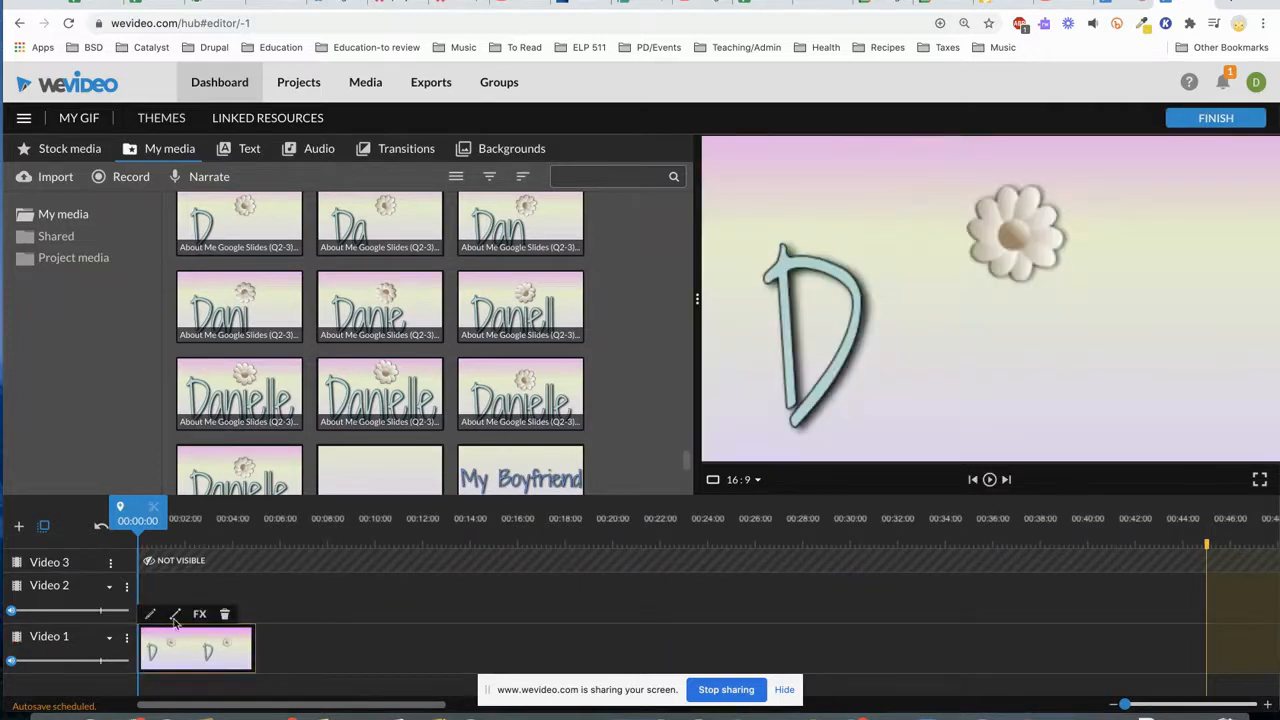
pyautogui.press('space')
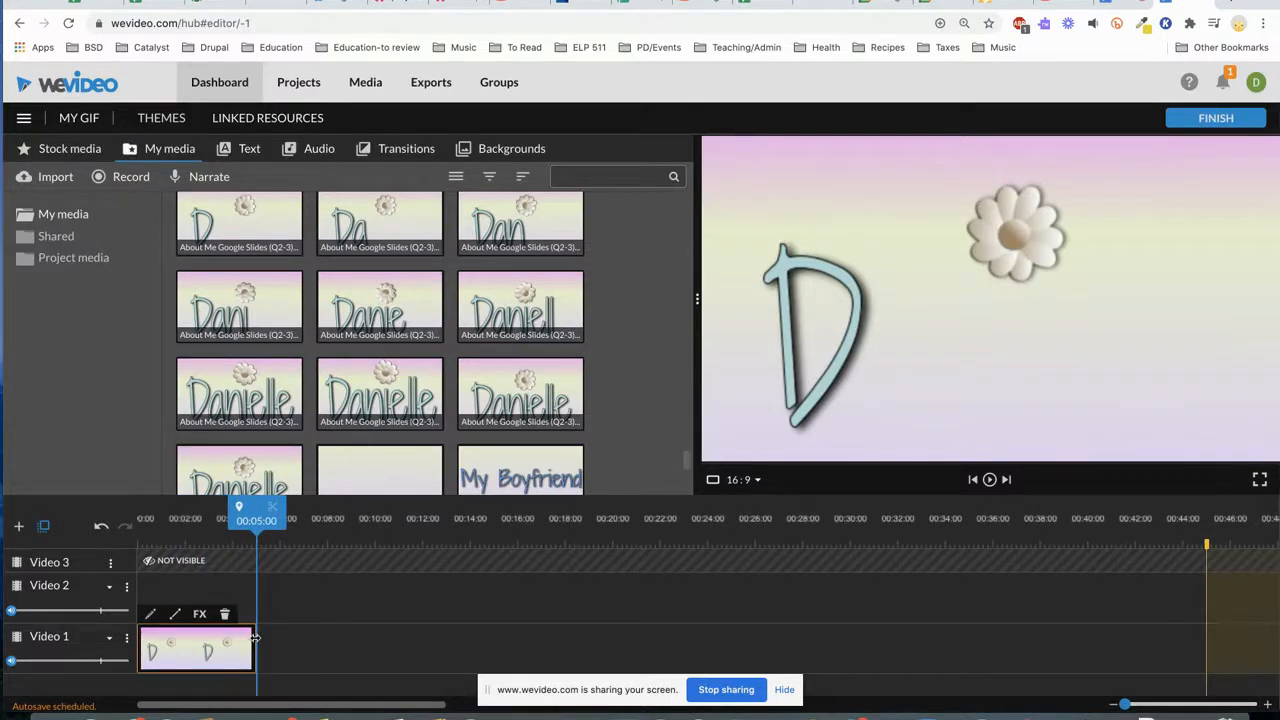
# - Magnify the timeline ruler to one-second intervals and trim the D clip on Video 1 to end at 00:00:24
pyautogui.moveTo(255, 638); pyautogui.dragTo(249, 643)
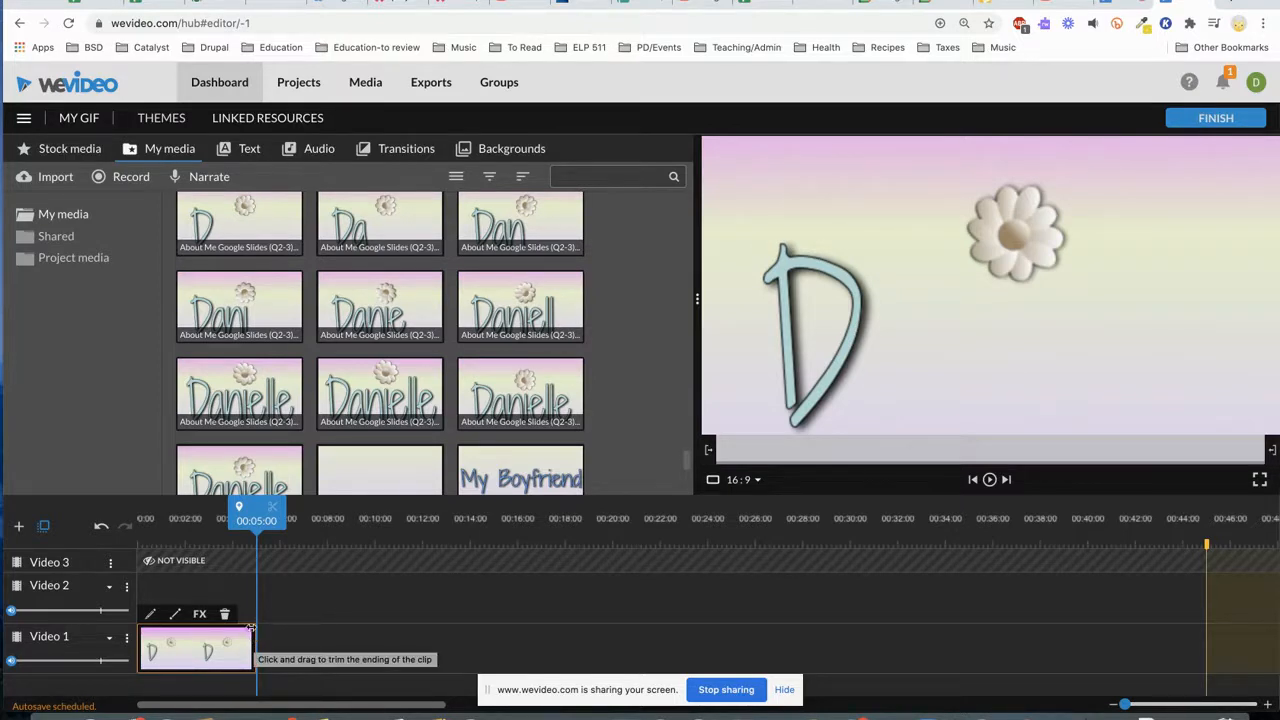
pyautogui.moveTo(251, 643); pyautogui.dragTo(278, 628)
pyautogui.moveTo(1124, 704); pyautogui.dragTo(1128, 704)
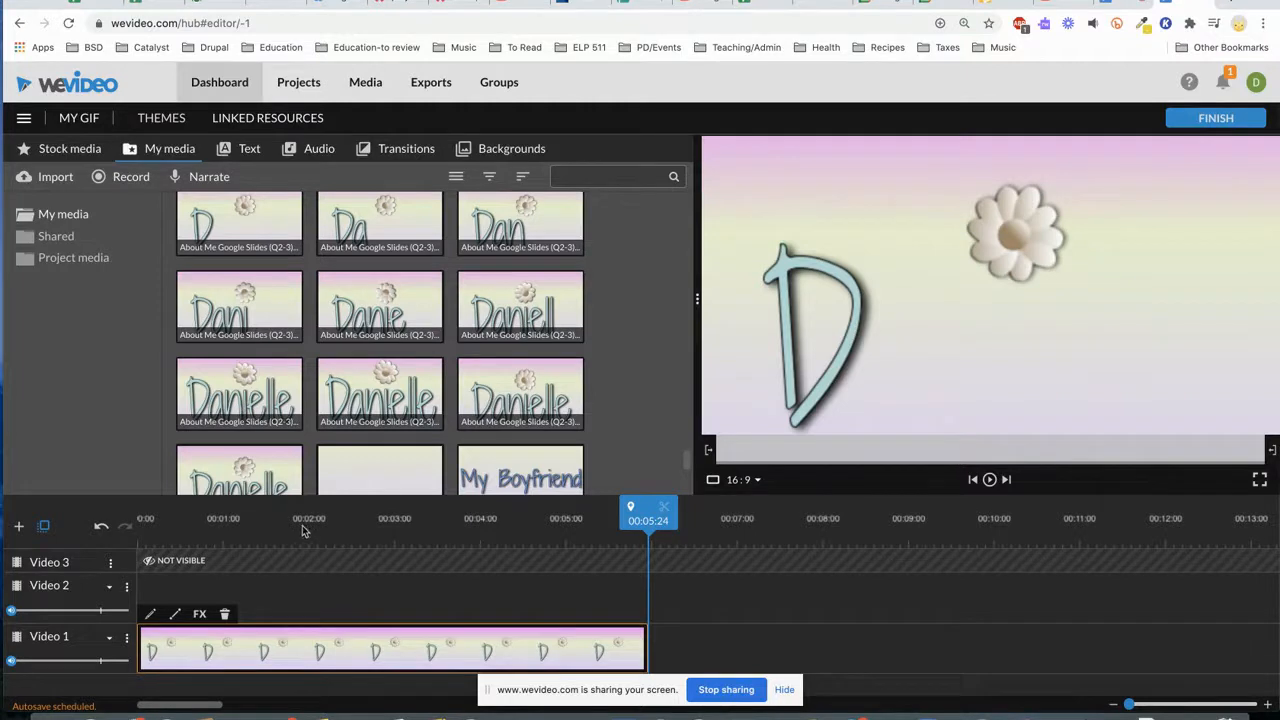
pyautogui.moveTo(641, 648); pyautogui.dragTo(216, 614)
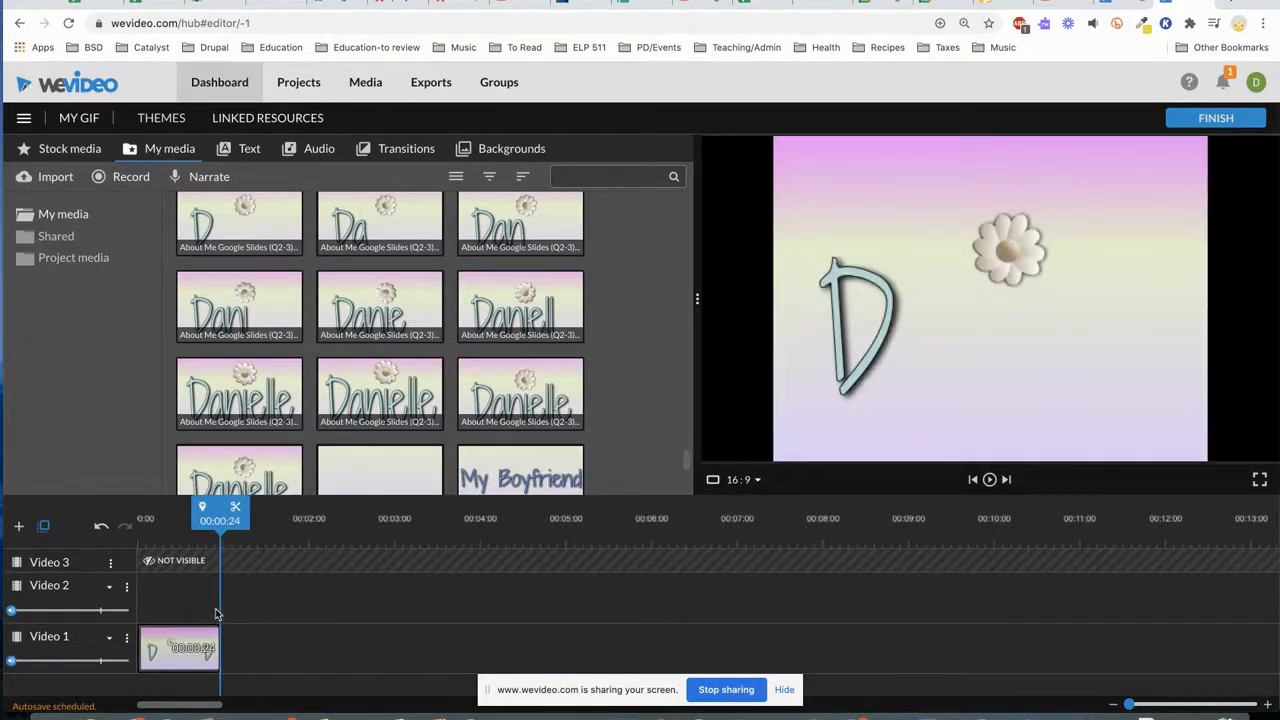
# - Add the two-letter and three-letter name slides after the D clip, ending at about 00:02:00 and 00:03:00, and play the sequence
pyautogui.moveTo(345, 235); pyautogui.dragTo(245, 632)
pyautogui.moveTo(645, 655); pyautogui.dragTo(307, 645)
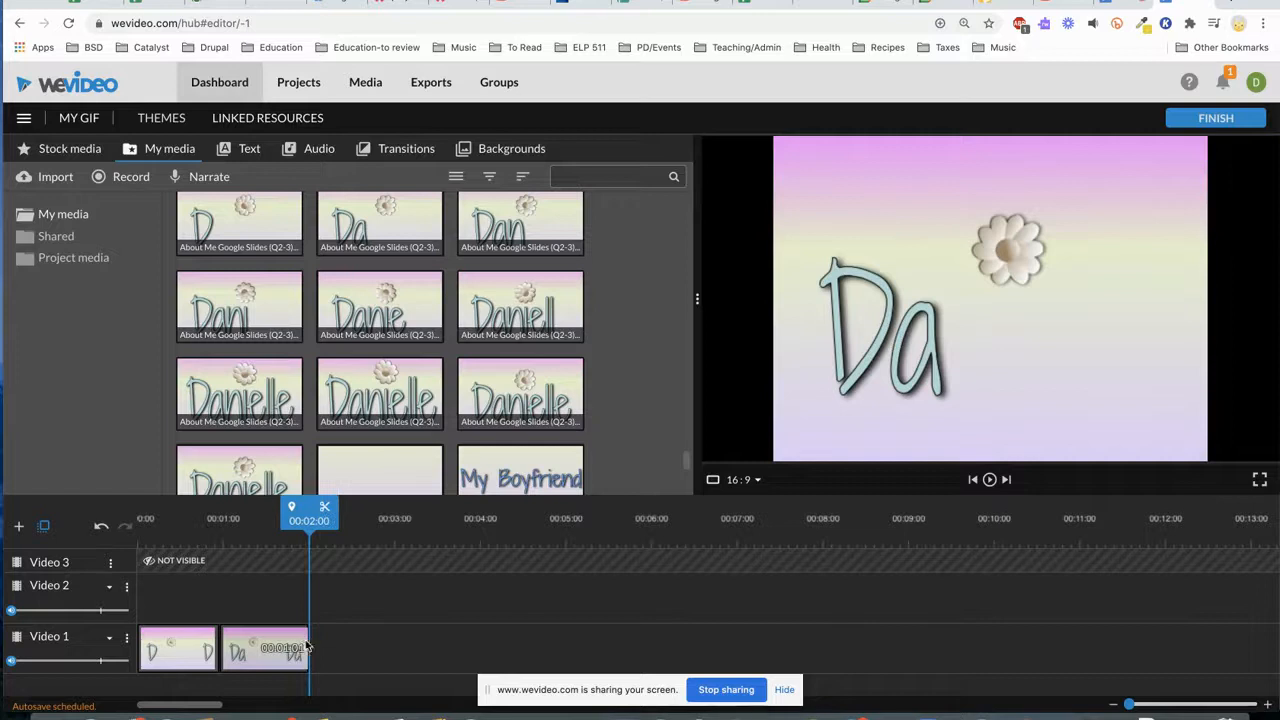
pyautogui.moveTo(520, 220); pyautogui.dragTo(335, 636)
pyautogui.moveTo(735, 655); pyautogui.dragTo(388, 645)
pyautogui.moveTo(385, 521); pyautogui.dragTo(136, 521)
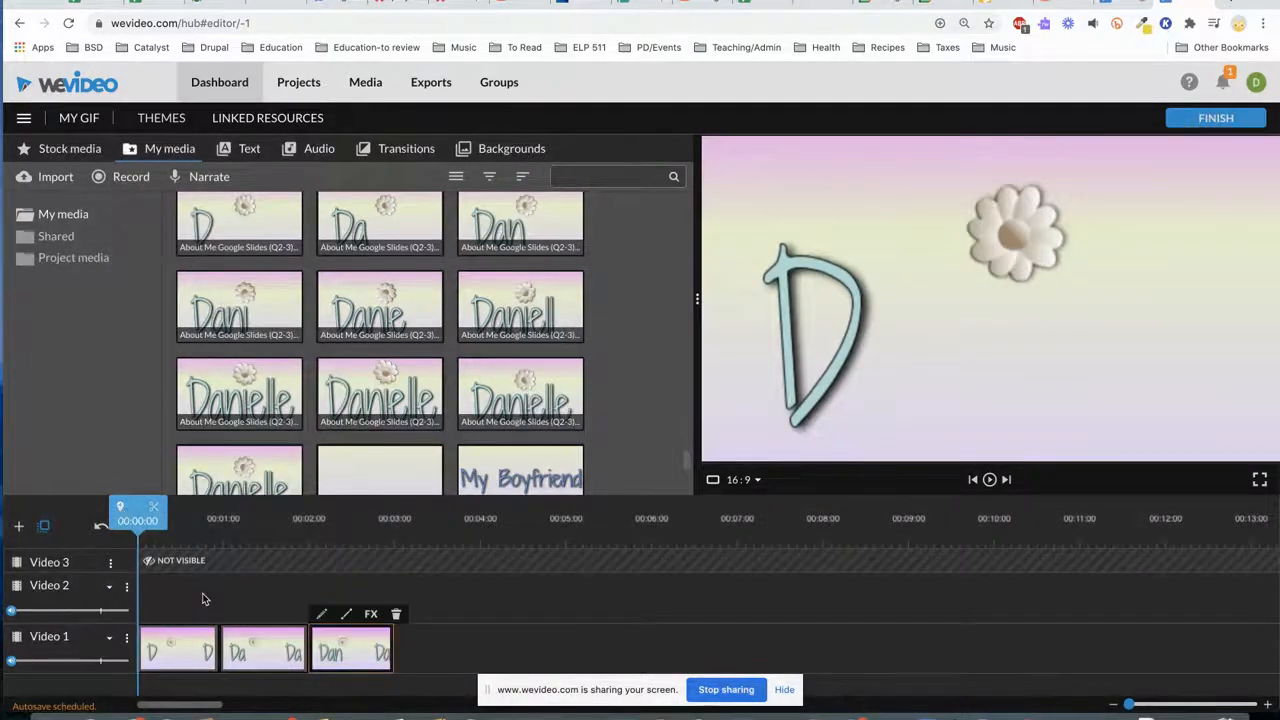
pyautogui.press('space')
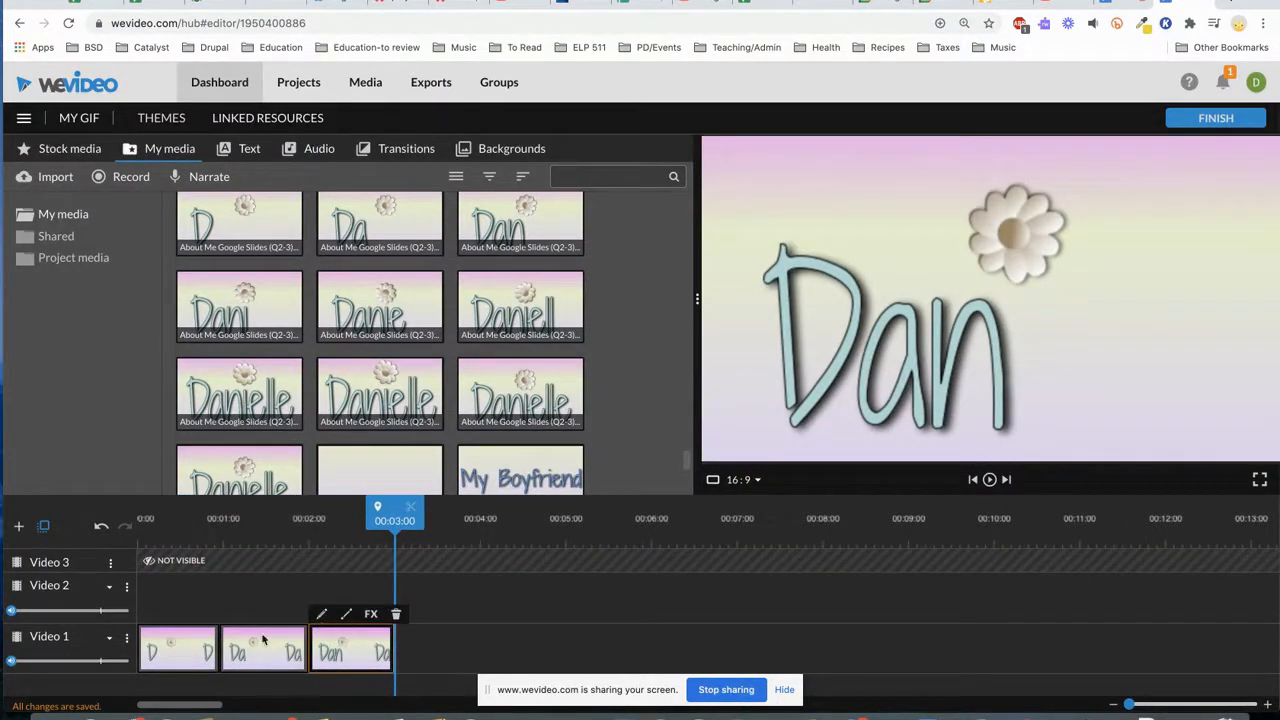
# - Shorten the three name clips without gaps so the sequence ends at 00:01:03, and play it
pyautogui.click(196, 657)
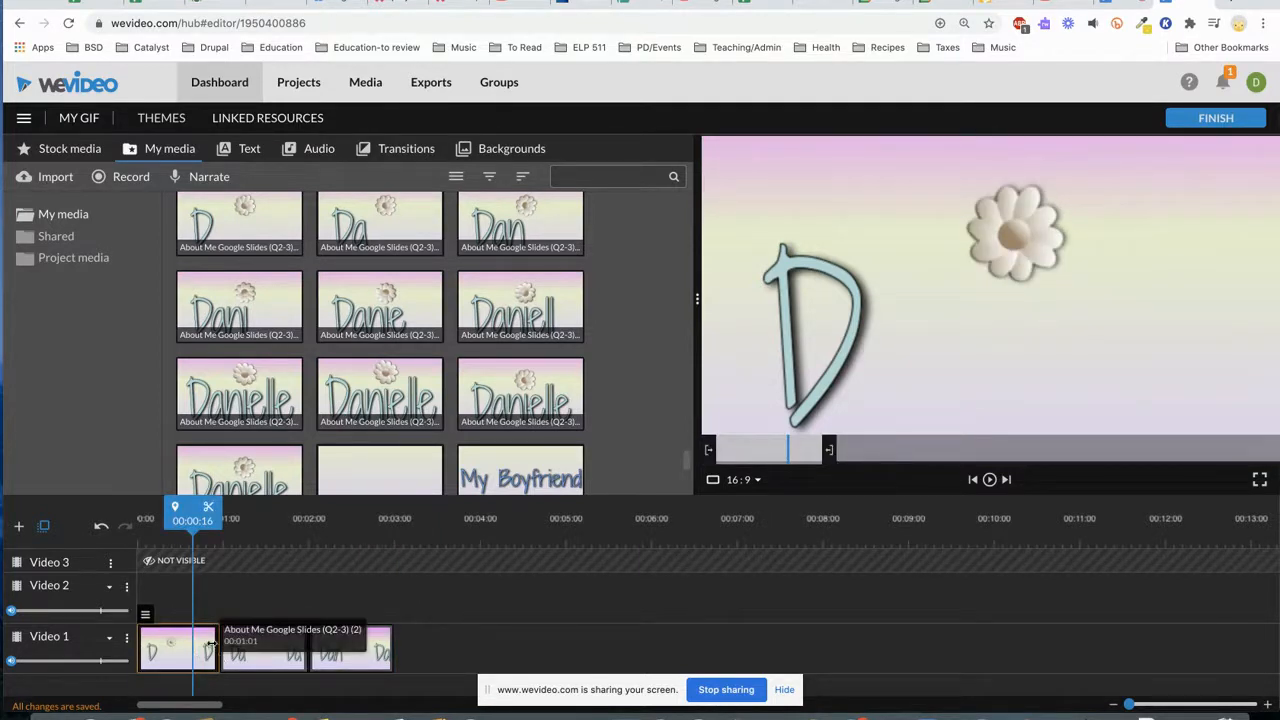
pyautogui.moveTo(213, 645); pyautogui.dragTo(173, 626)
pyautogui.moveTo(265, 643); pyautogui.dragTo(200, 651)
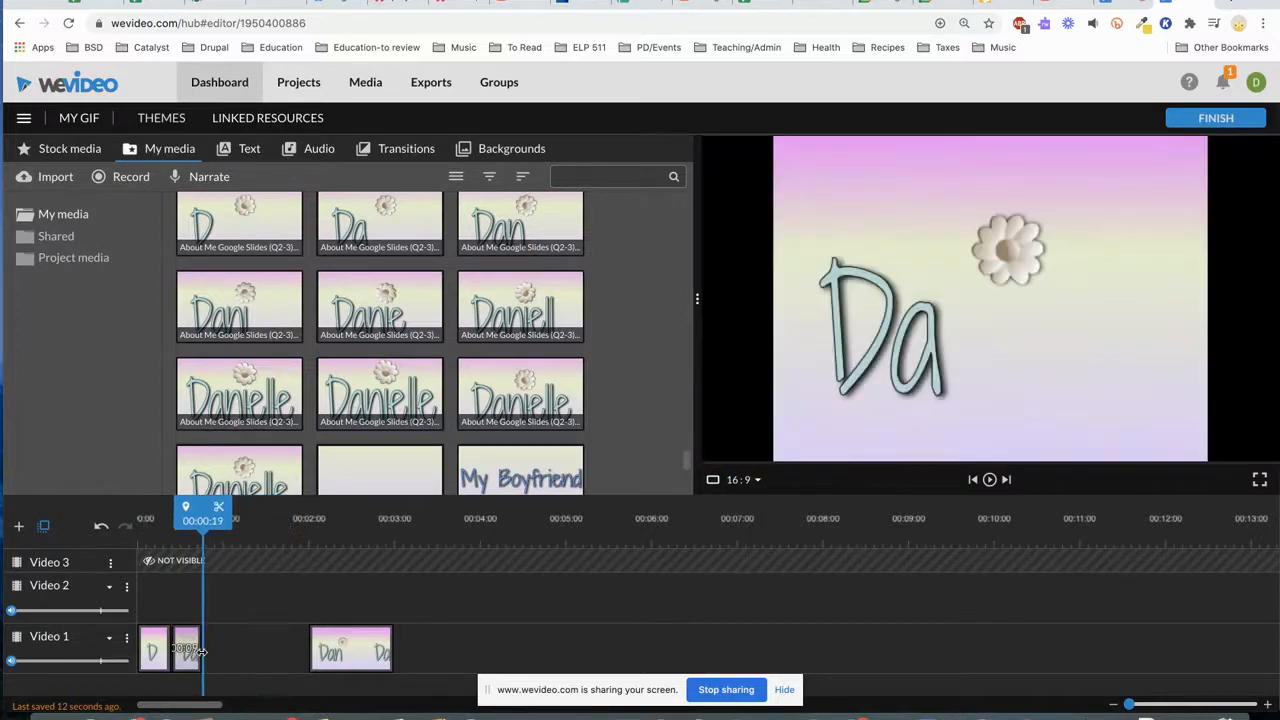
pyautogui.moveTo(382, 650); pyautogui.dragTo(229, 651)
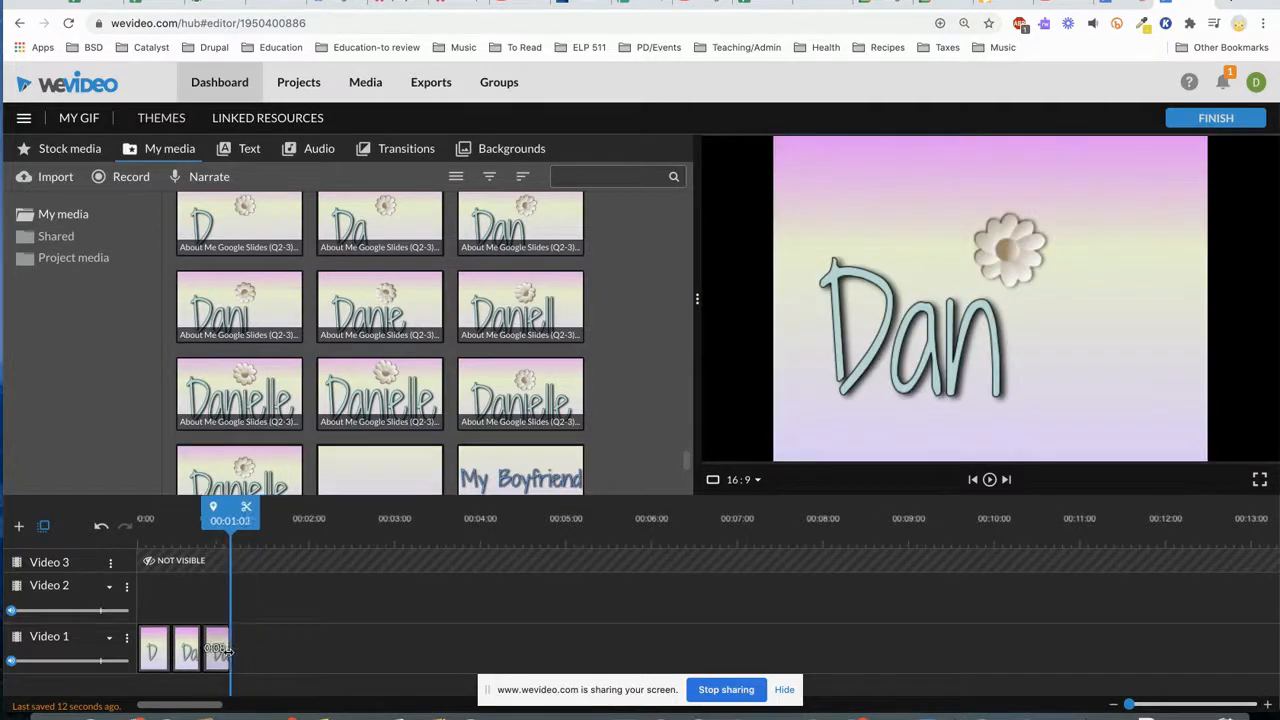
pyautogui.moveTo(230, 512); pyautogui.dragTo(116, 514)
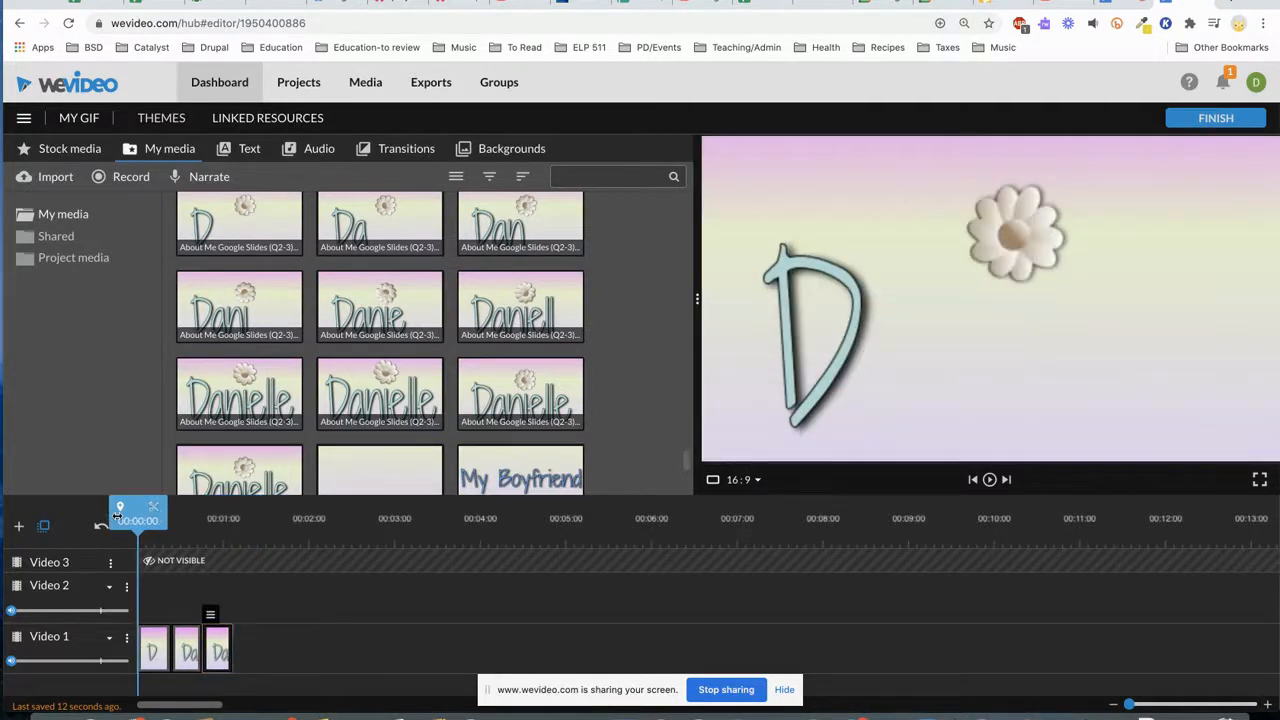
pyautogui.press('space')
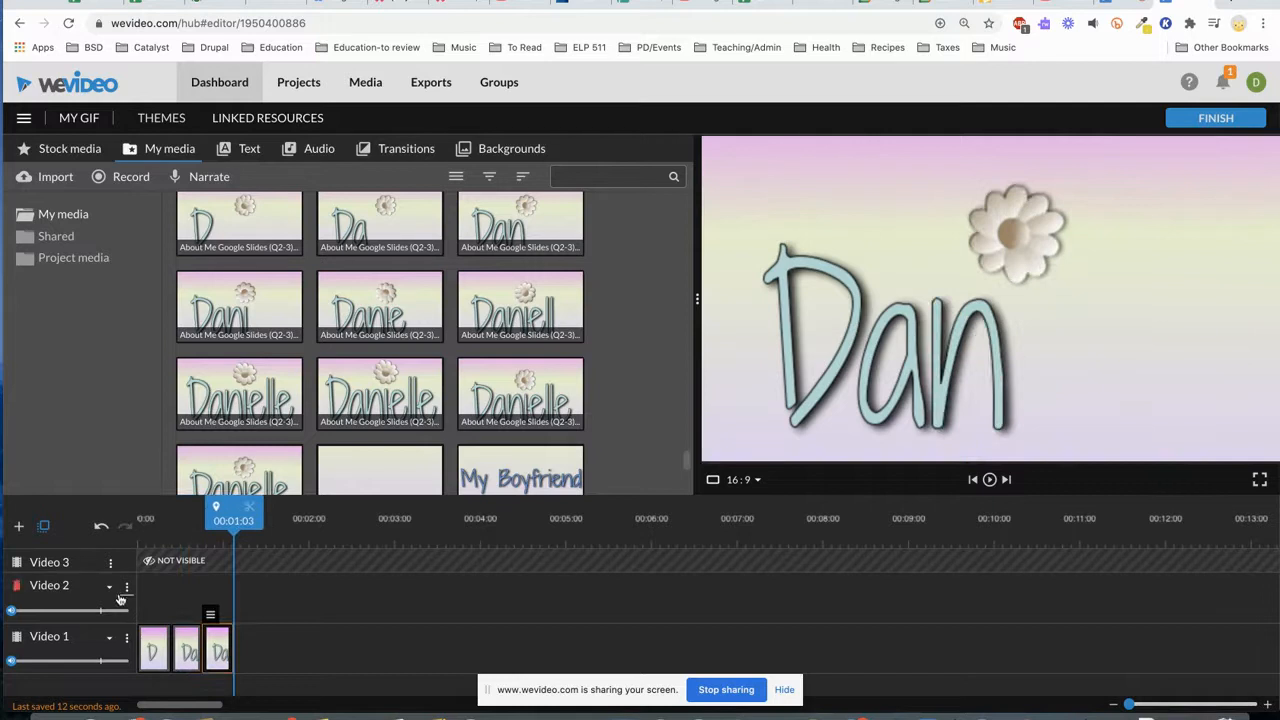
# - Shorten the three name clips to about 6 frames each so the sequence ends at 00:00:18, and preview it
pyautogui.click(152, 652)
pyautogui.moveTo(169, 653)
pyautogui.mouseDown()
pyautogui.moveTo(156, 654)
pyautogui.moveTo(190, 655)
pyautogui.mouseUp()
pyautogui.moveTo(242, 615); pyautogui.dragTo(205, 655)
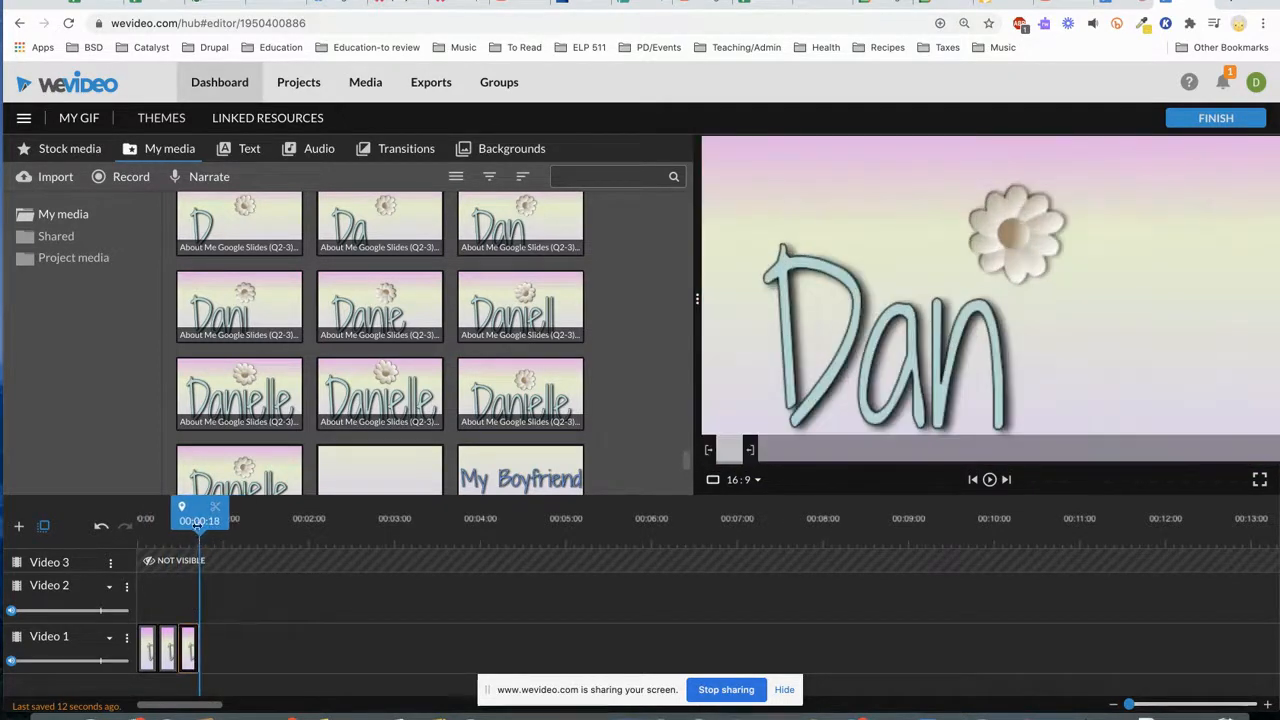
pyautogui.click(101, 526)
pyautogui.press('space')
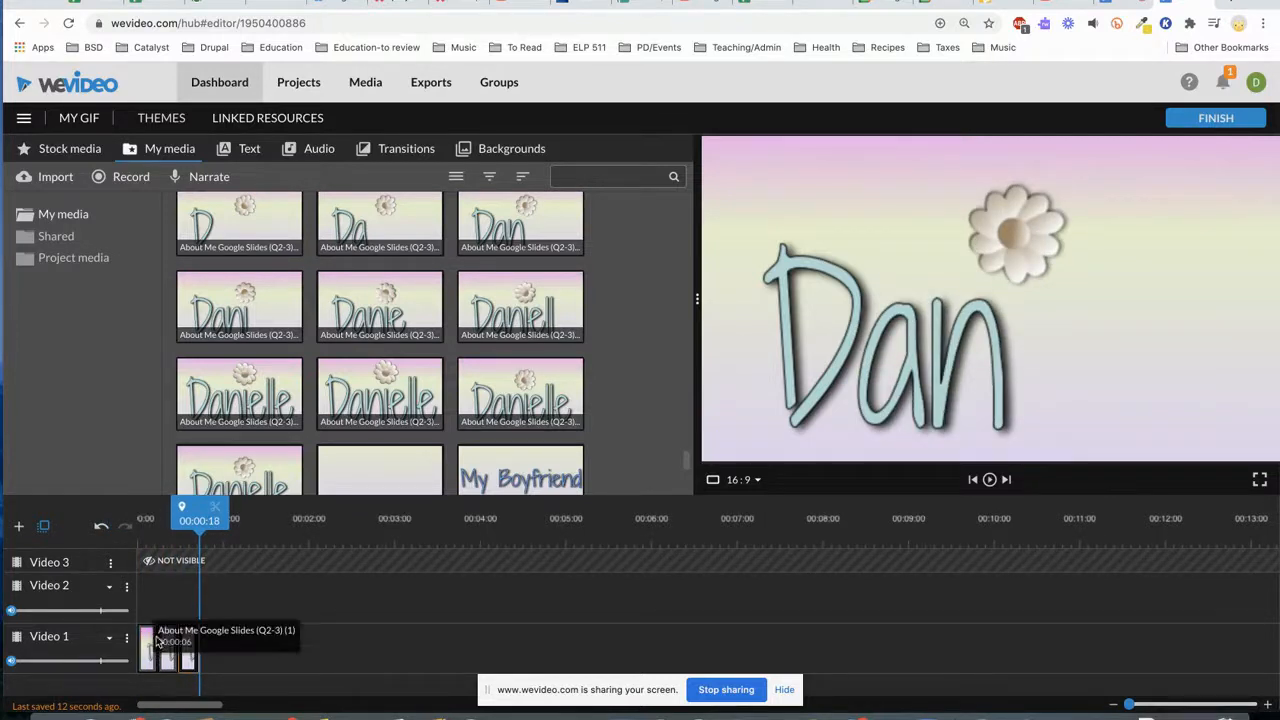
# - Append the four-letter and five-letter name slides, trimmed to end at 00:00:24 and 00:01:04, and play from the start
pyautogui.moveTo(322, 298); pyautogui.dragTo(236, 640)
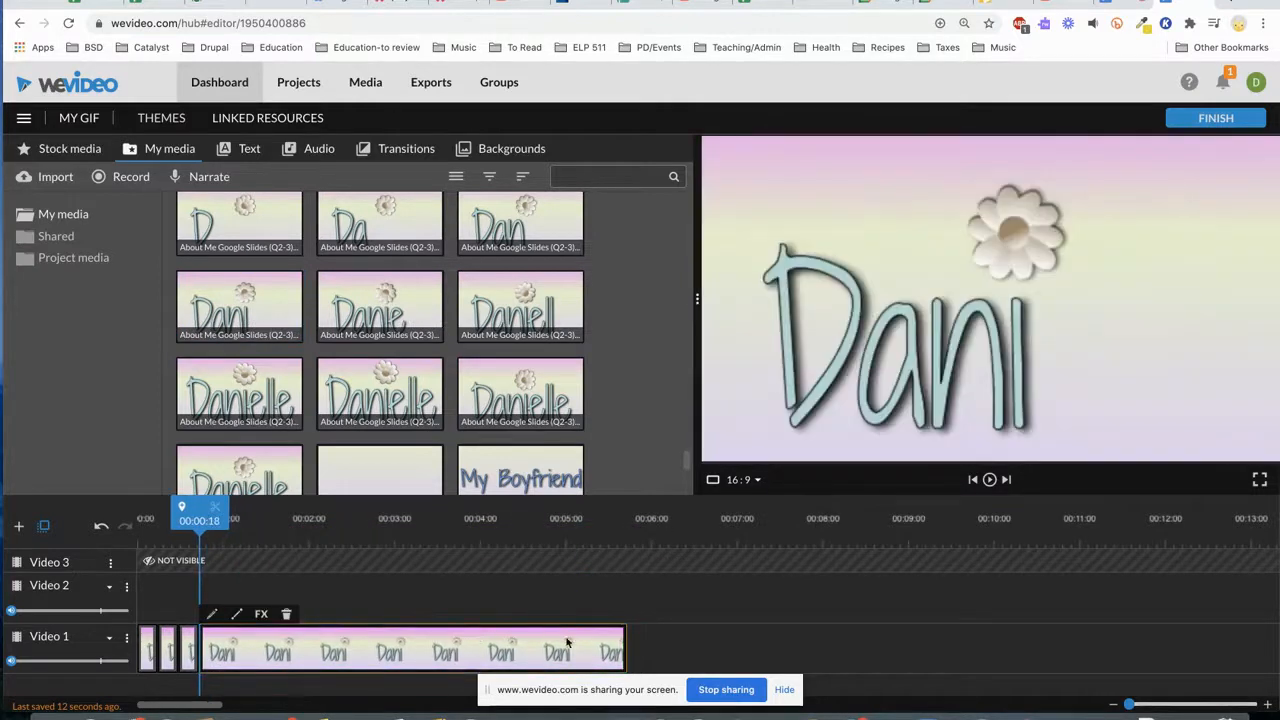
pyautogui.moveTo(625, 648); pyautogui.dragTo(216, 648)
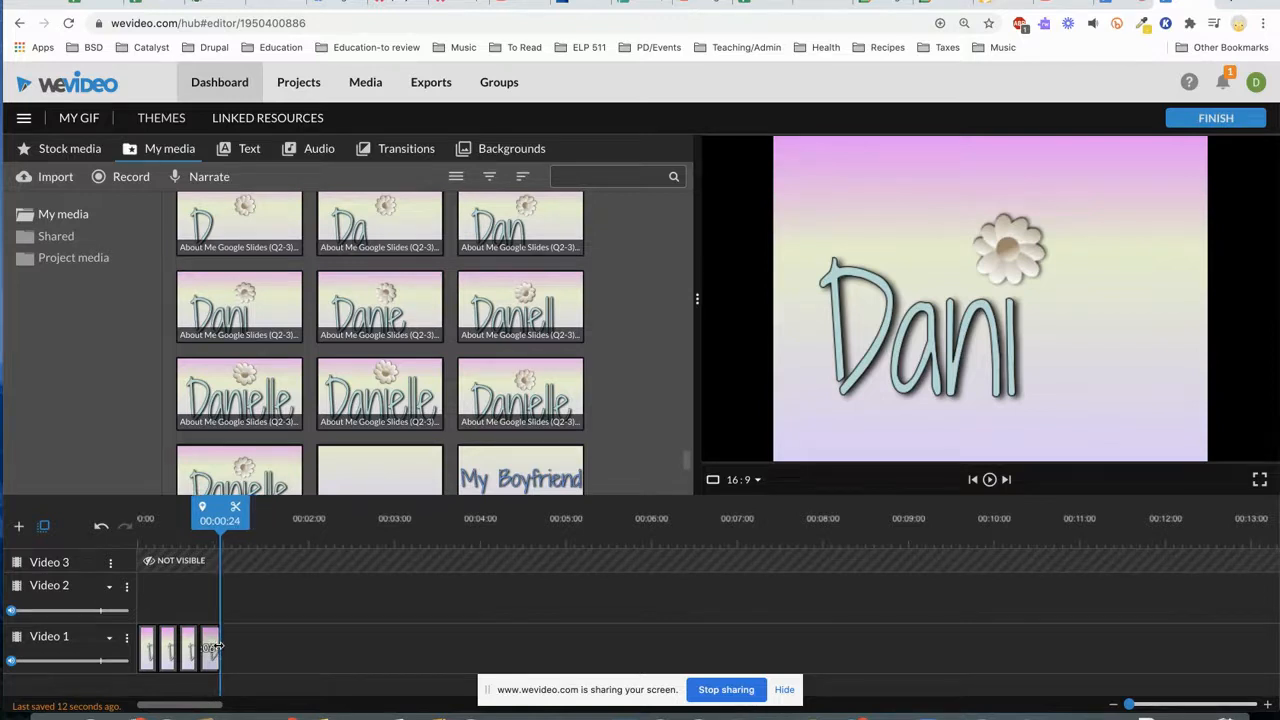
pyautogui.moveTo(377, 313); pyautogui.dragTo(547, 625)
pyautogui.moveTo(645, 638); pyautogui.dragTo(488, 645)
pyautogui.moveTo(270, 655); pyautogui.dragTo(233, 652)
pyautogui.moveTo(236, 521); pyautogui.dragTo(127, 530)
pyautogui.press('space')
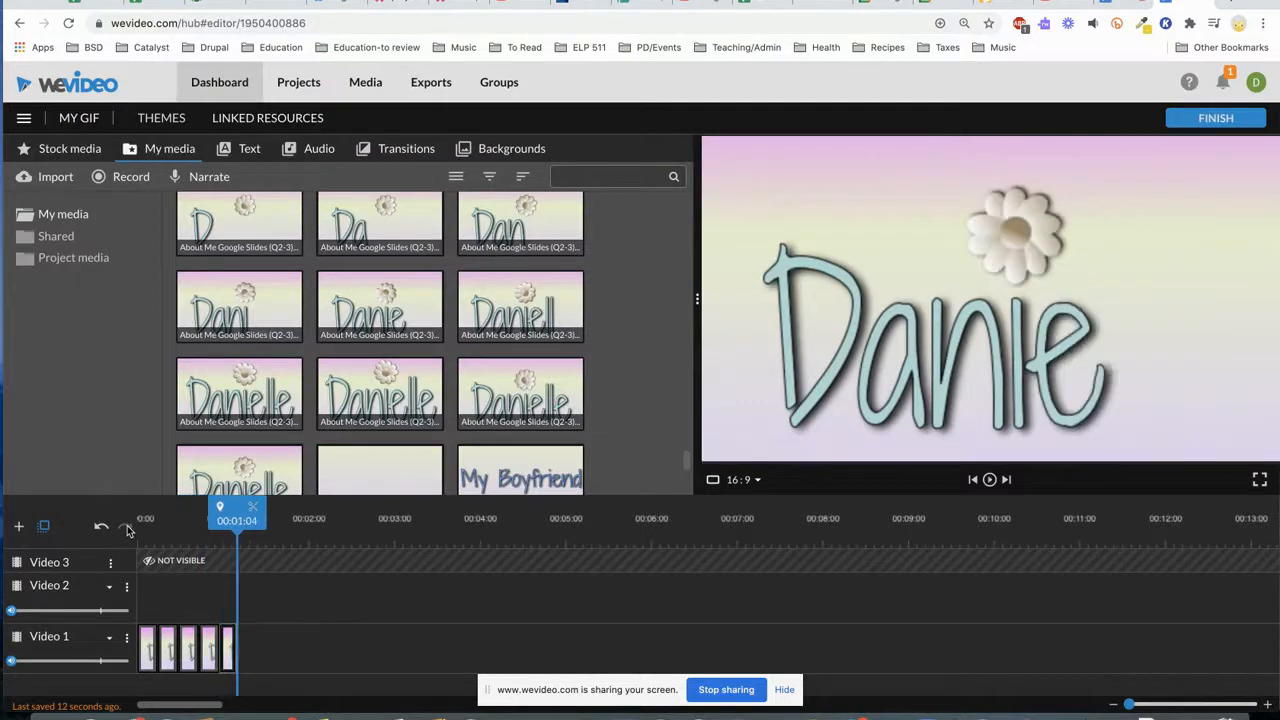
# - Append the six-letter slide and the full-name slides to Video 1, trimming each clip to about 6 frames
pyautogui.moveTo(465, 332); pyautogui.dragTo(245, 605)
pyautogui.moveTo(760, 432); pyautogui.dragTo(760, 413)
pyautogui.moveTo(378, 383); pyautogui.dragTo(280, 605)
pyautogui.moveTo(681, 605); pyautogui.dragTo(275, 605)
pyautogui.click(543, 388)
pyautogui.moveTo(543, 388); pyautogui.dragTo(309, 603)
pyautogui.moveTo(714, 611); pyautogui.dragTo(313, 611)
# - Add the blank slide and the My Boyfriend slide after the name clips, trimming them to end at 00:02:19
pyautogui.moveTo(314, 476); pyautogui.dragTo(315, 540)
pyautogui.scroll(-2, 646, 356)
pyautogui.moveTo(354, 288); pyautogui.dragTo(353, 602)
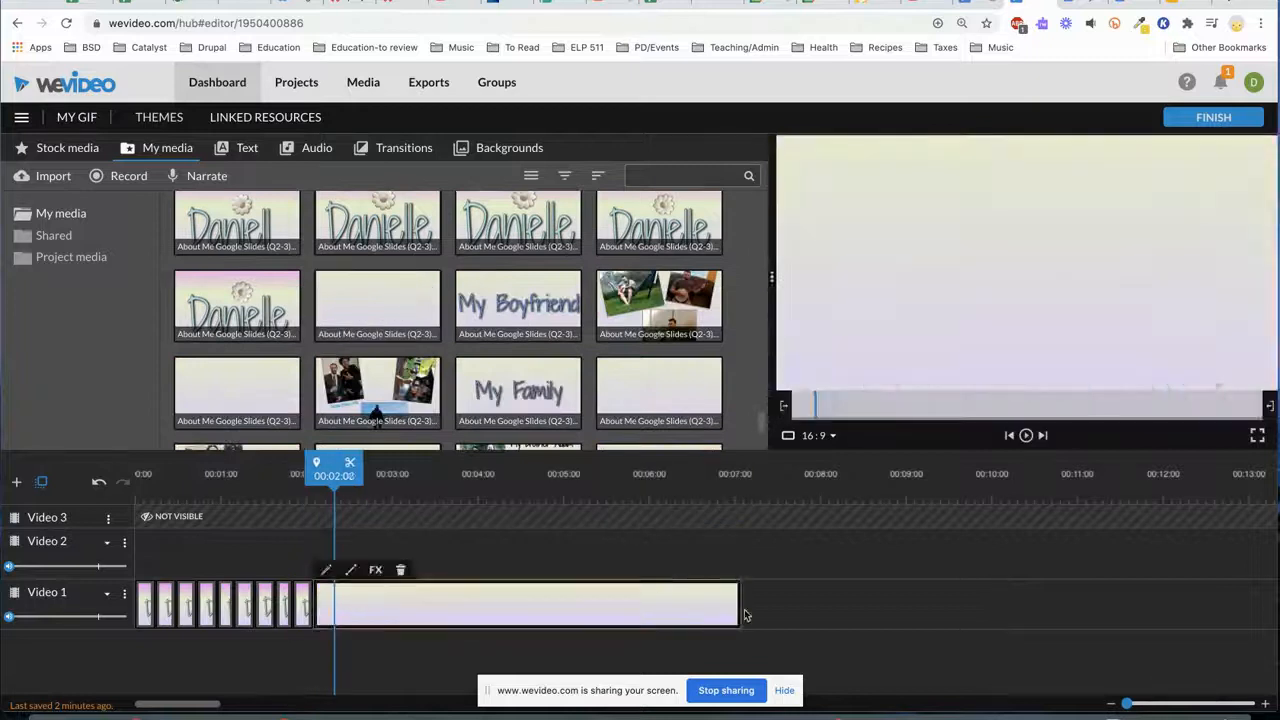
pyautogui.moveTo(737, 612); pyautogui.dragTo(331, 597)
pyautogui.moveTo(518, 302); pyautogui.dragTo(350, 600)
pyautogui.moveTo(758, 609); pyautogui.dragTo(370, 609)
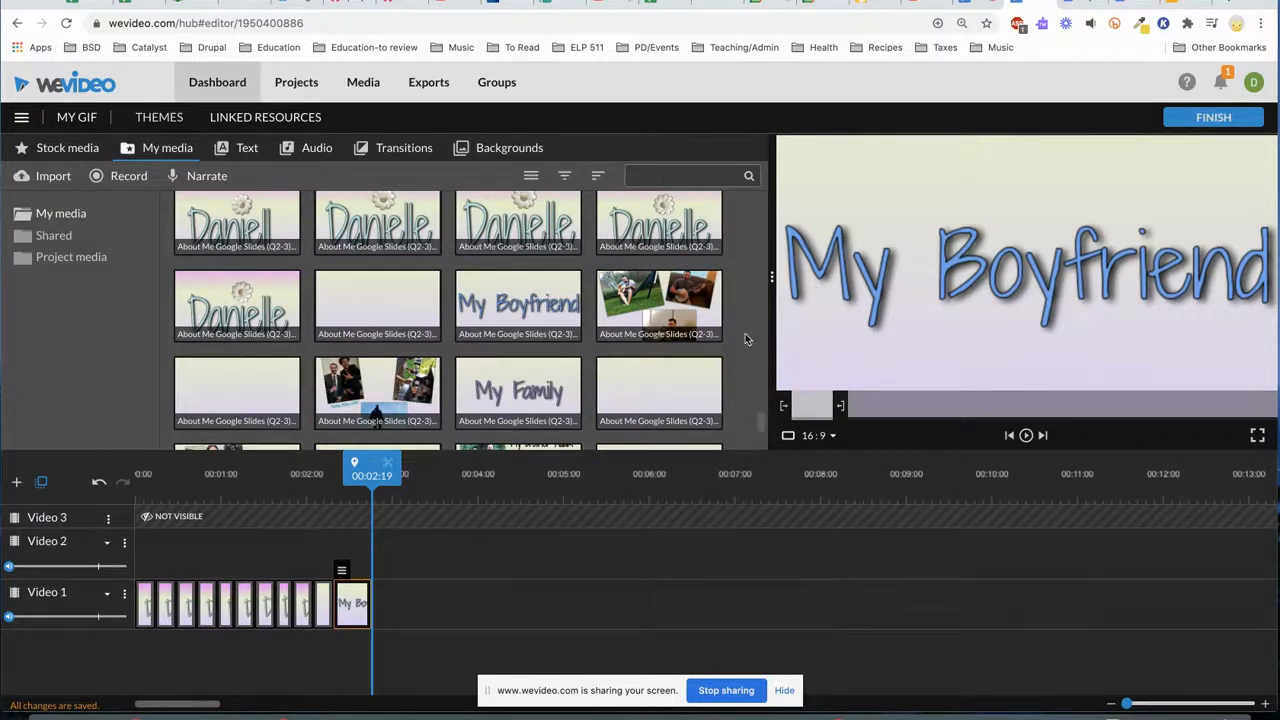
# - Add the guitar photo collage after the My Boyfriend clip, trim it to end at 00:03:19, and play that section
pyautogui.moveTo(683, 300); pyautogui.dragTo(688, 561)
pyautogui.moveTo(797, 612); pyautogui.dragTo(452, 603)
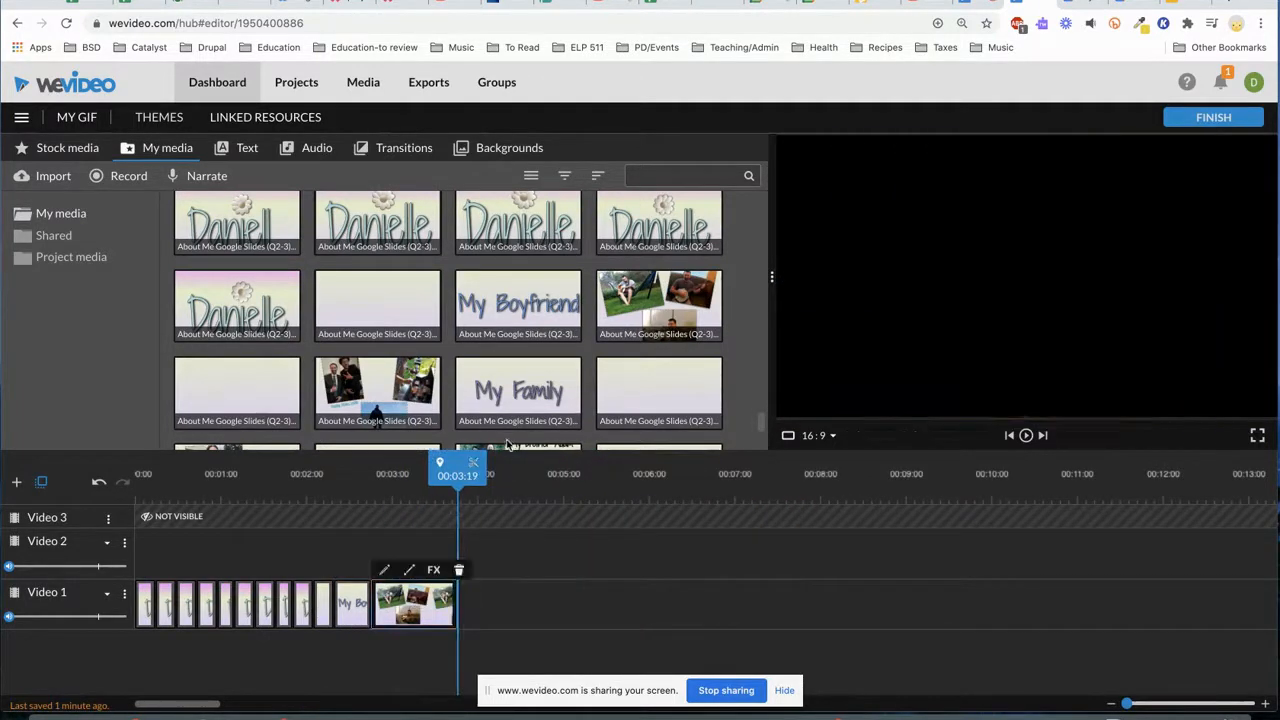
pyautogui.moveTo(457, 468); pyautogui.dragTo(297, 476)
pyautogui.press('space')
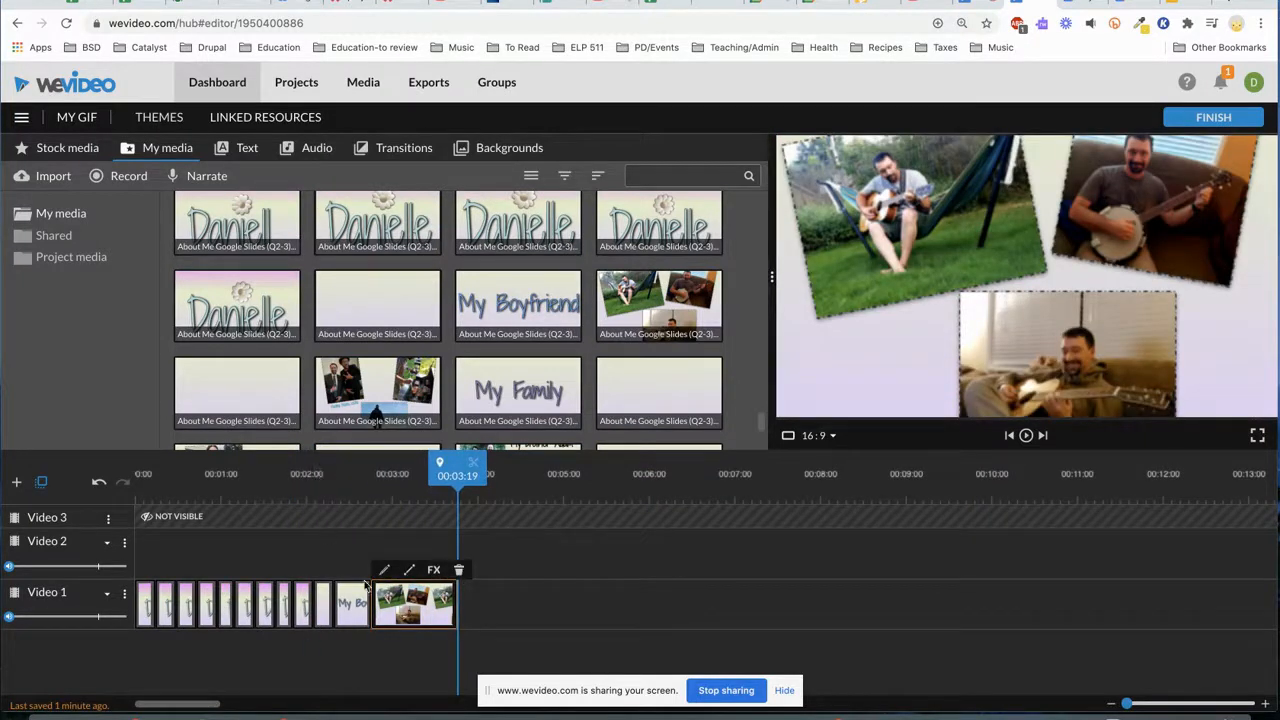
# - Shorten the guitar photo collage clip to end at 00:03:10, replaying the section to check its timing
pyautogui.moveTo(455, 609); pyautogui.dragTo(438, 609)
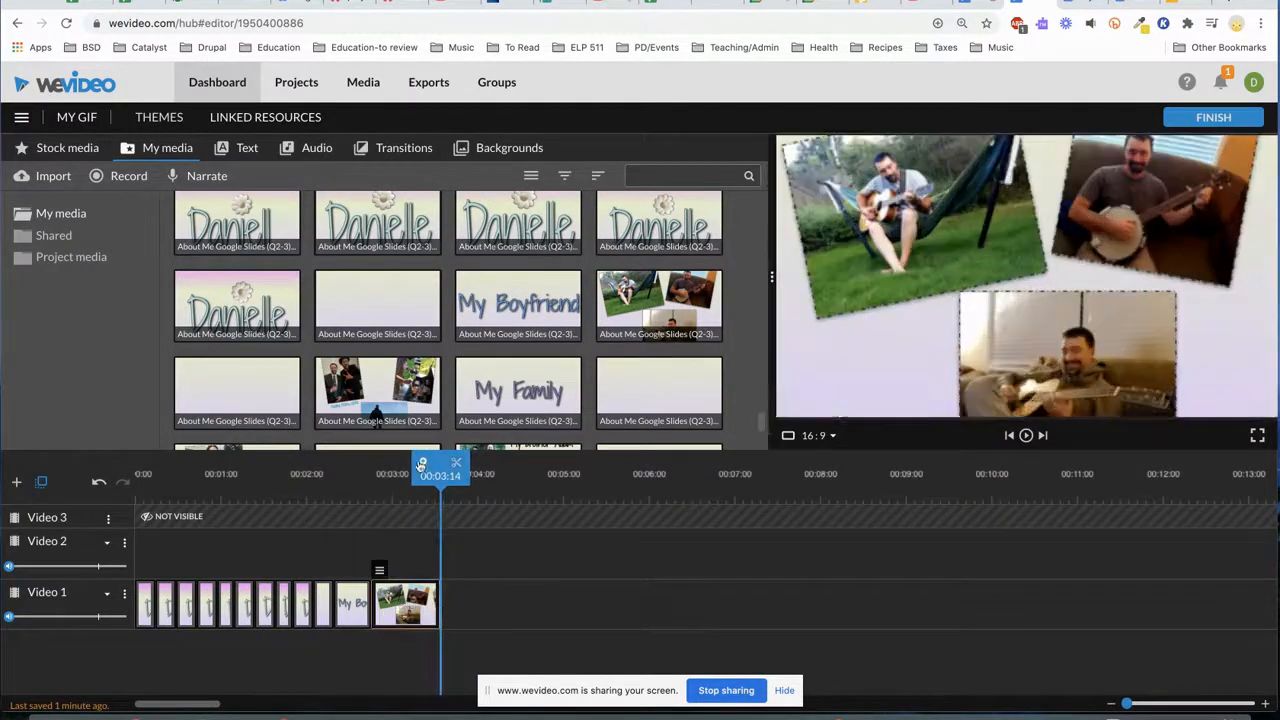
pyautogui.click(302, 468)
pyautogui.press('space')
pyautogui.moveTo(433, 602); pyautogui.dragTo(420, 602)
pyautogui.click(335, 470)
pyautogui.press('space')
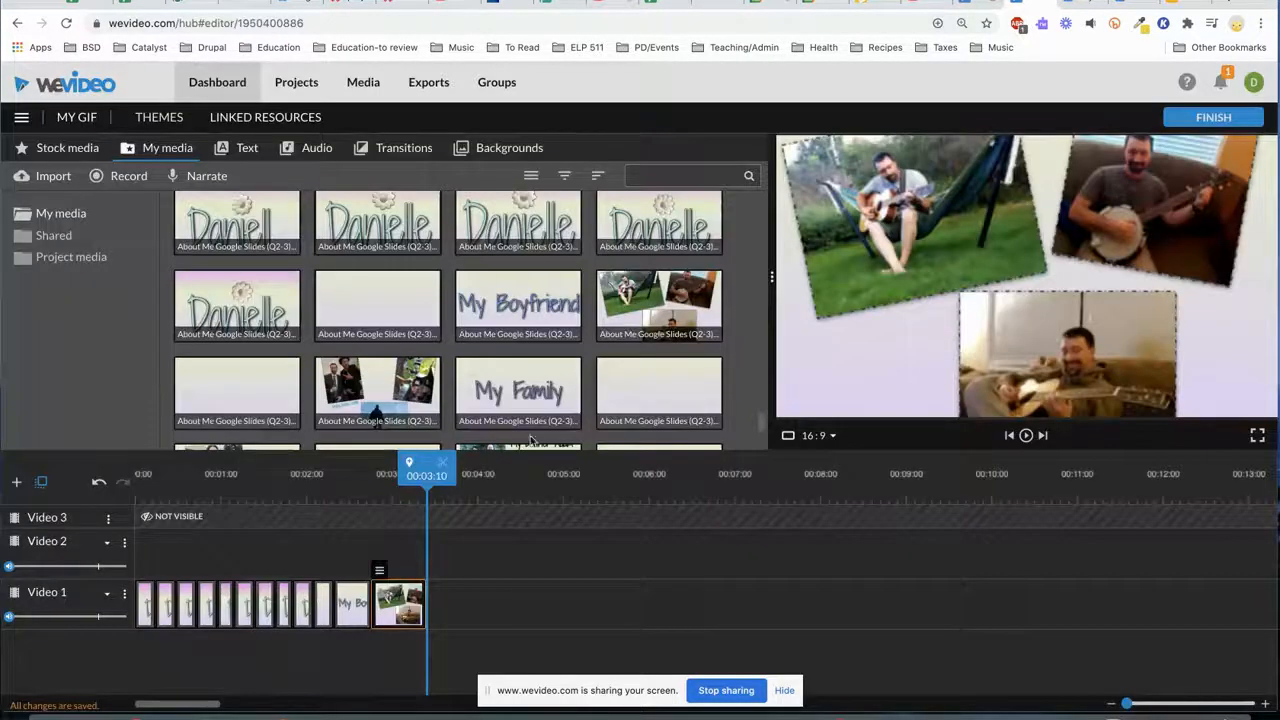
# - Append a blank slide, the second photo collage, another blank slide and the My Family slide, trimmed to end at 00:04:24
pyautogui.moveTo(659, 390); pyautogui.dragTo(466, 597)
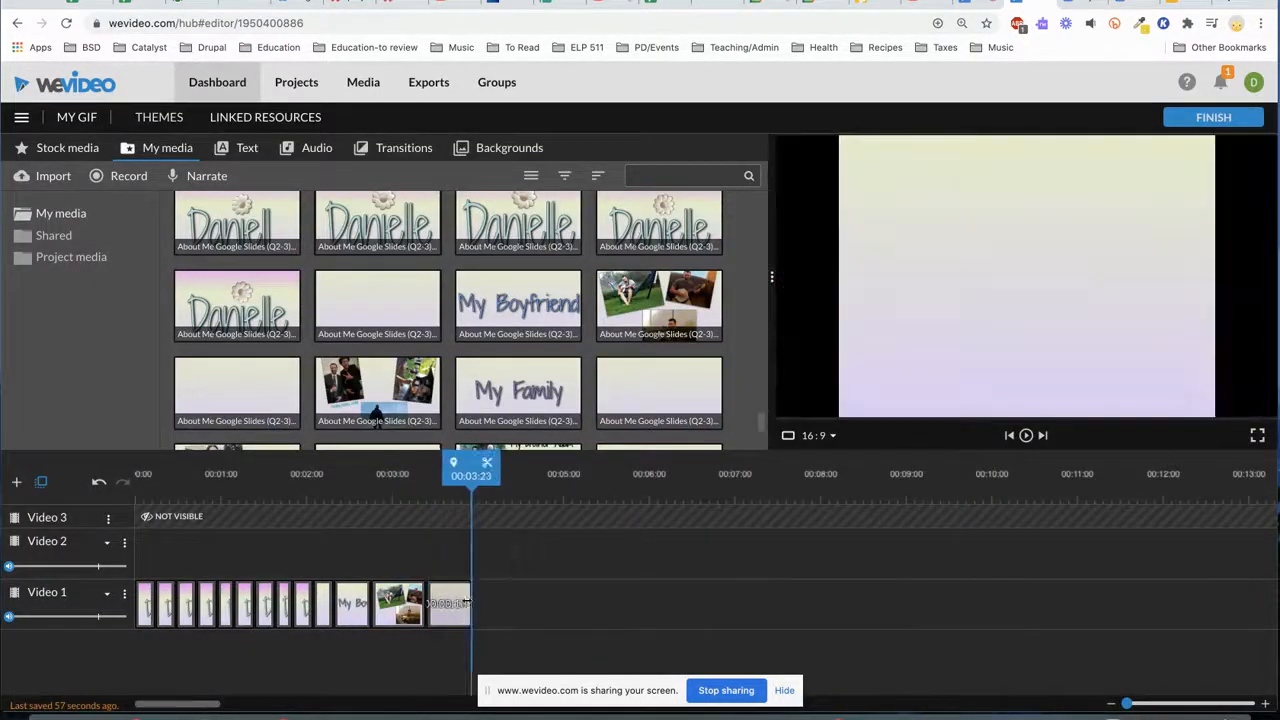
pyautogui.moveTo(576, 400); pyautogui.dragTo(545, 600)
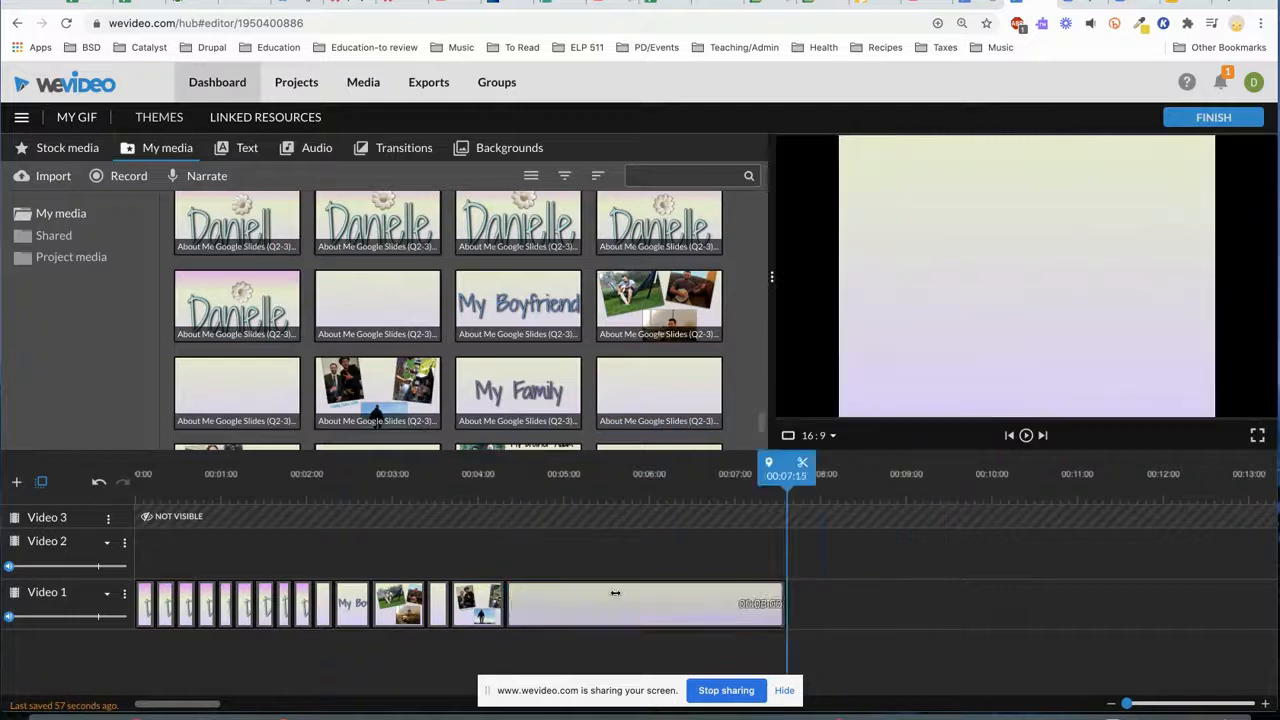
# - Append the sister slide ending at 00:05:17, a short blank slide and the brother-and-wife slide, and play from the start
pyautogui.scroll(-3, 755, 289)
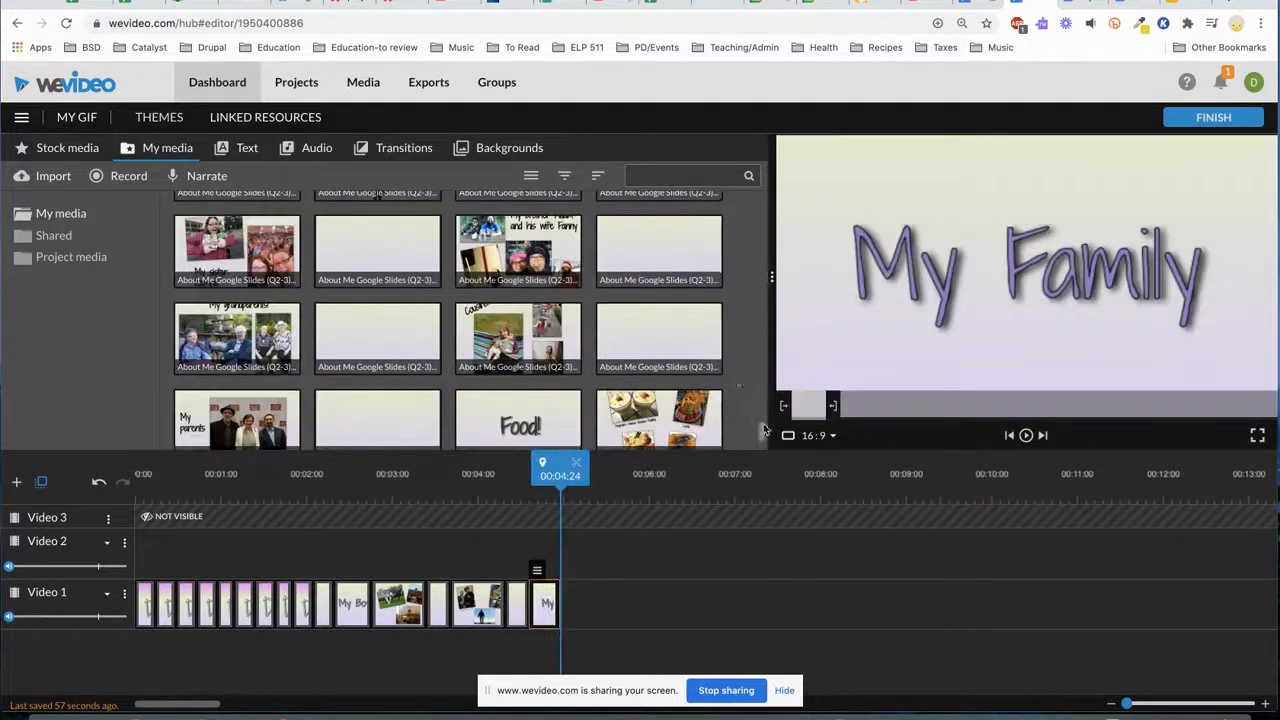
pyautogui.scroll(1, 755, 289)
pyautogui.moveTo(237, 350); pyautogui.dragTo(580, 603)
pyautogui.moveTo(591, 474); pyautogui.dragTo(640, 602)
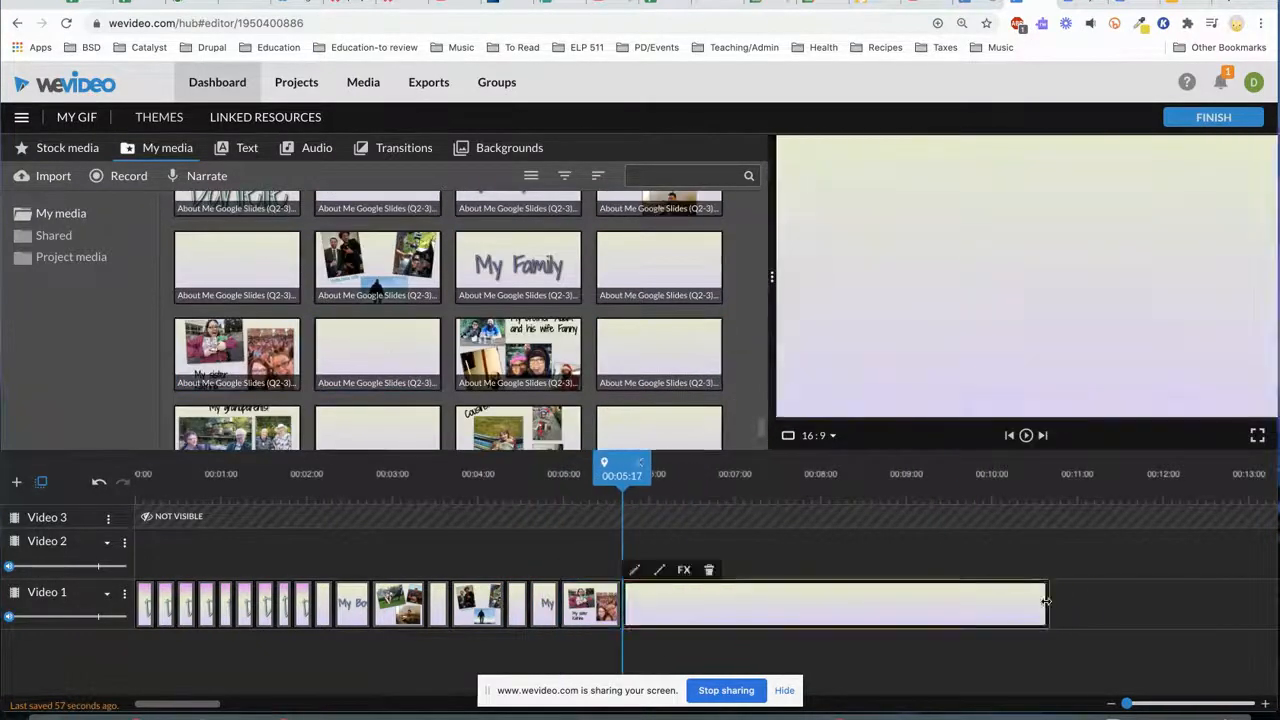
pyautogui.moveTo(1046, 602); pyautogui.dragTo(651, 602)
pyautogui.moveTo(518, 353); pyautogui.dragTo(672, 602)
pyautogui.moveTo(1081, 602); pyautogui.dragTo(710, 602)
pyautogui.moveTo(710, 468); pyautogui.dragTo(137, 467)
pyautogui.press('space')
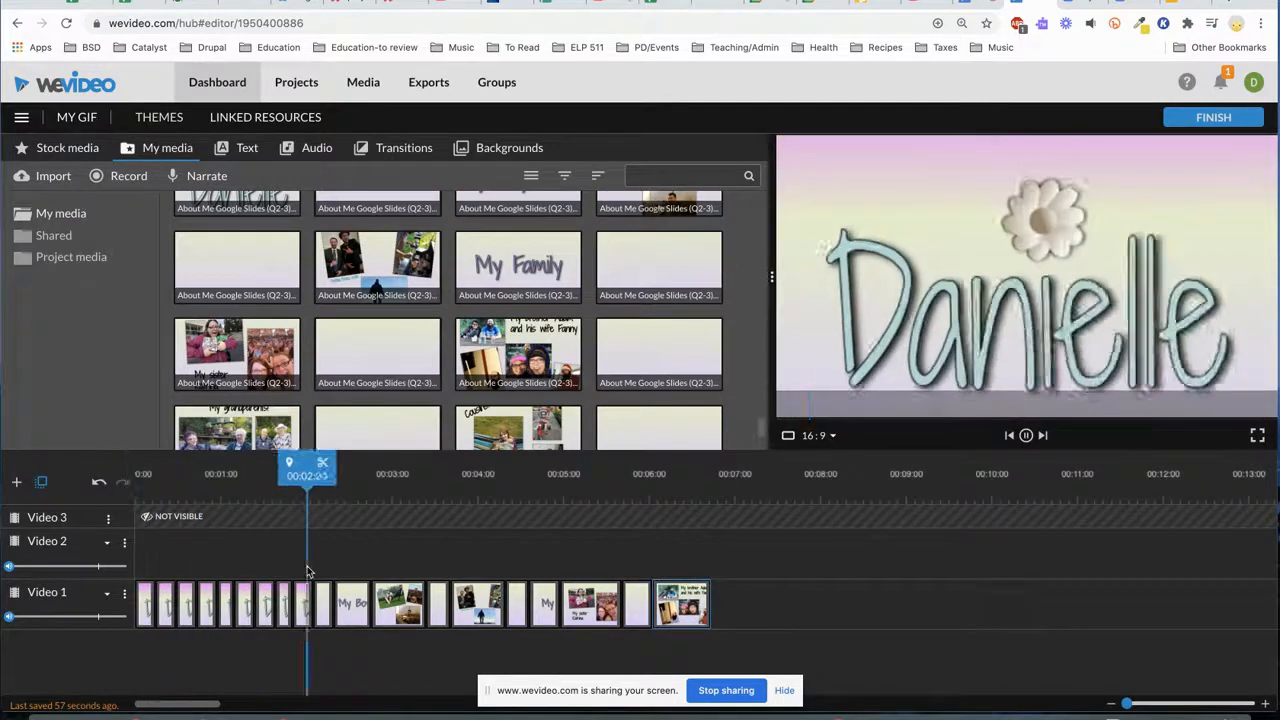
# - Append a blank slide trimmed to end at 00:07:00, followed by the grandparents slide trimmed to under one second
pyautogui.moveTo(628, 376); pyautogui.dragTo(716, 602)
pyautogui.moveTo(1129, 614); pyautogui.dragTo(727, 614)
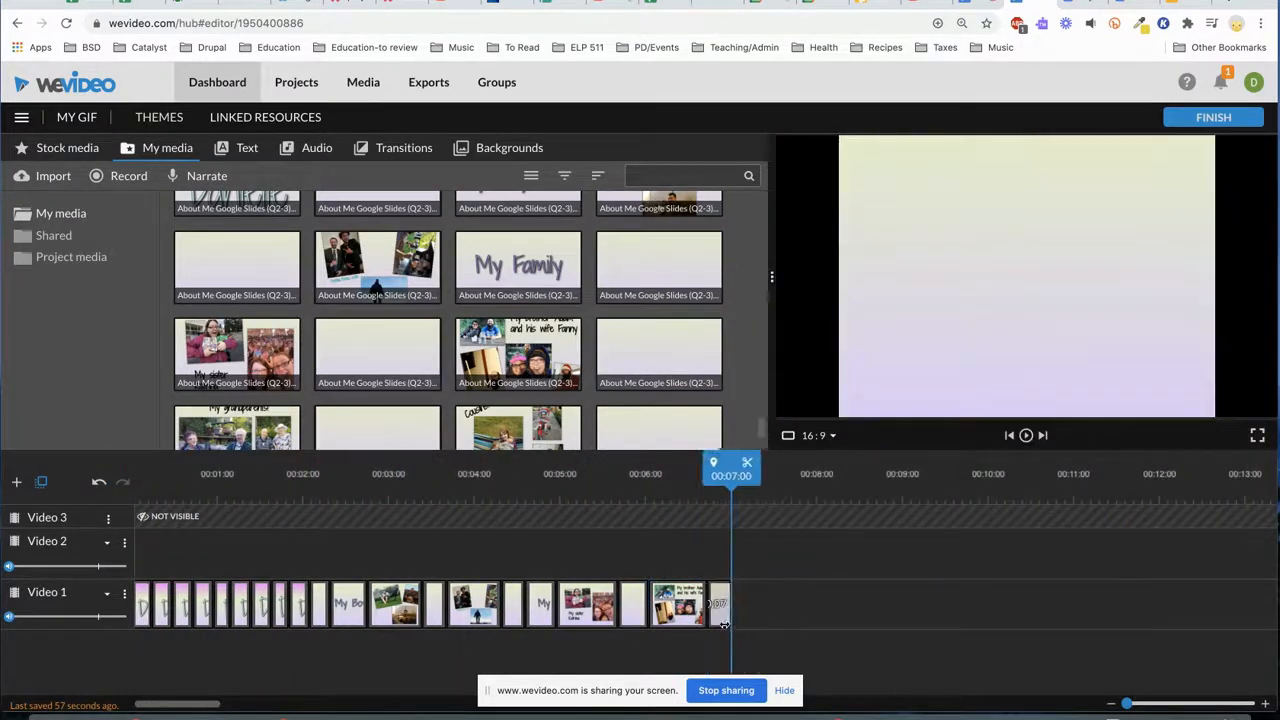
pyautogui.moveTo(237, 430); pyautogui.dragTo(740, 604)
pyautogui.moveTo(1156, 608); pyautogui.dragTo(780, 608)
# - Append a blank slide, the cousins slide and another blank slide, trimming them to end at about 00:08:13
pyautogui.moveTo(761, 427); pyautogui.dragTo(760, 436)
pyautogui.moveTo(378, 298); pyautogui.dragTo(792, 604)
pyautogui.moveTo(1208, 608); pyautogui.dragTo(800, 608)
pyautogui.moveTo(518, 298); pyautogui.dragTo(812, 604)
pyautogui.moveTo(1229, 608); pyautogui.dragTo(846, 608)
pyautogui.moveTo(659, 298); pyautogui.dragTo(858, 604)
pyautogui.moveTo(1273, 610); pyautogui.dragTo(868, 610)
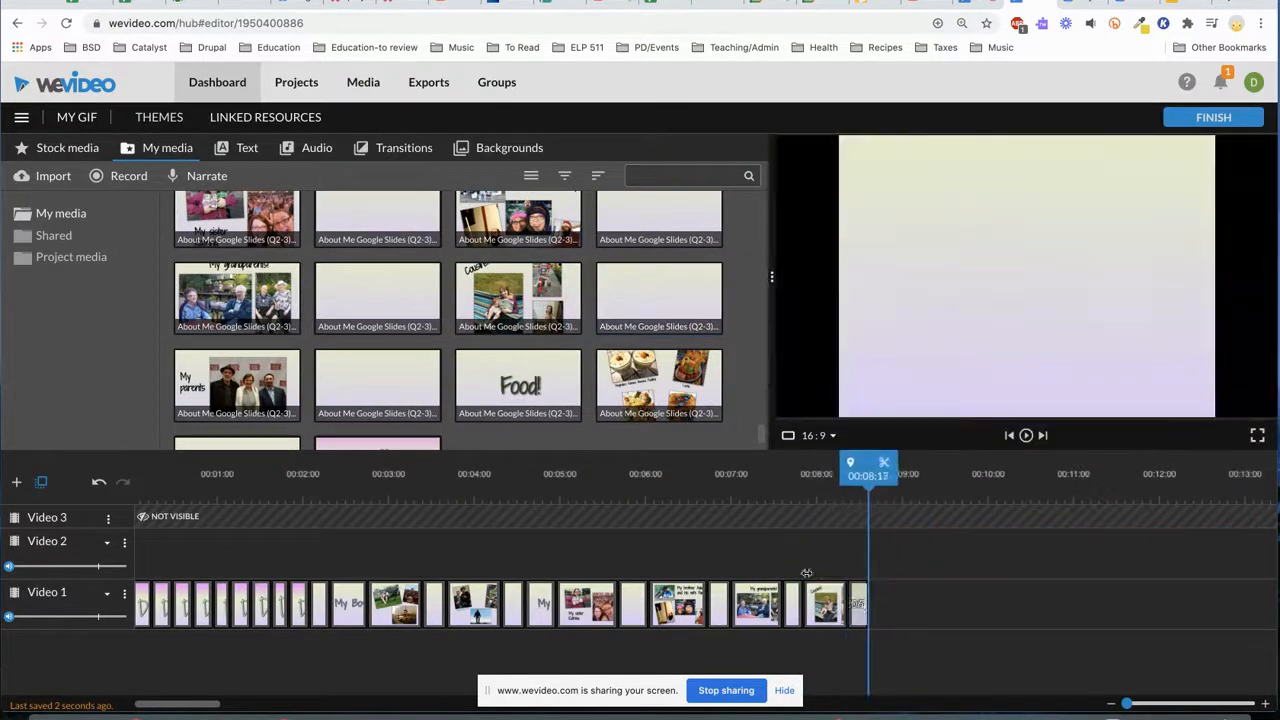
# - Append the parents slide, a blank slide and the Food! slide to Video 1, trimming each to under one second
pyautogui.moveTo(237, 385); pyautogui.dragTo(882, 604)
pyautogui.moveTo(182, 704); pyautogui.dragTo(238, 704)
pyautogui.moveTo(549, 606); pyautogui.dragTo(226, 606)
pyautogui.moveTo(240, 704); pyautogui.dragTo(213, 704)
pyautogui.moveTo(518, 385); pyautogui.dragTo(462, 604)
pyautogui.moveTo(880, 606); pyautogui.dragTo(491, 606)
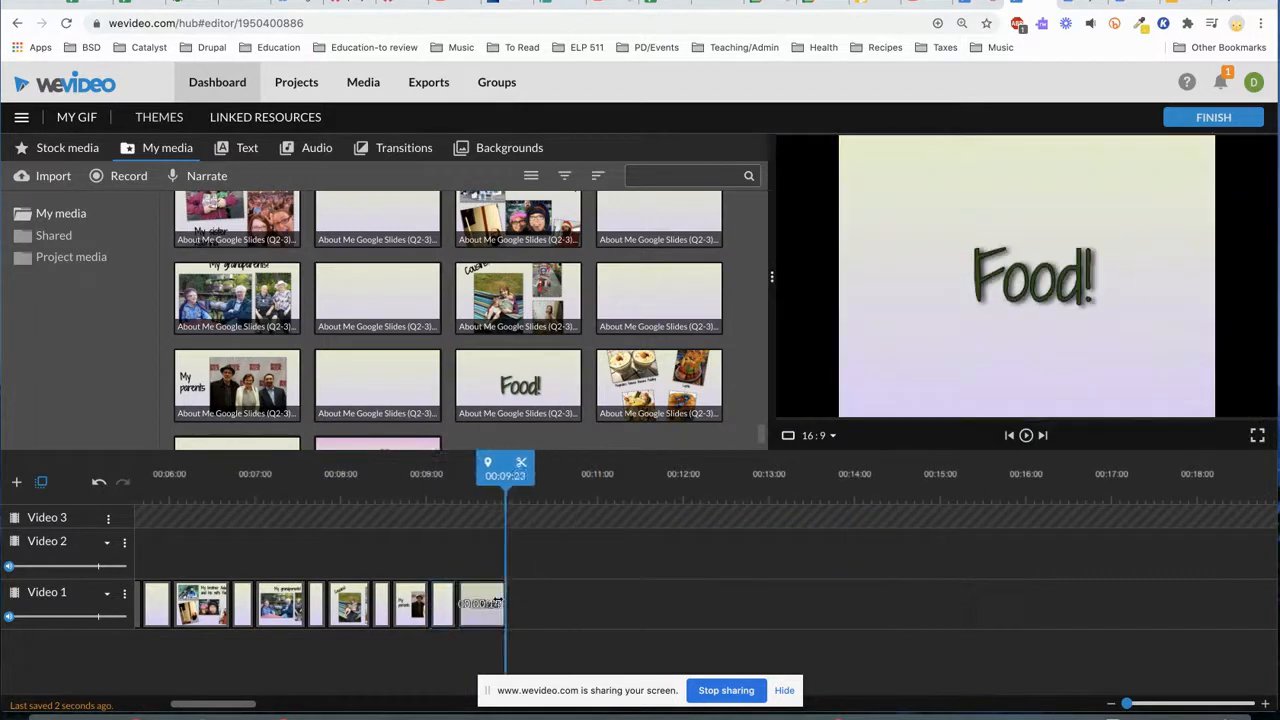
# - Append the food photo slide and a closing blank slide, trimmed to end at 00:10:21, and play the sequence
pyautogui.moveTo(659, 385); pyautogui.dragTo(520, 604)
pyautogui.moveTo(914, 606); pyautogui.dragTo(555, 606)
pyautogui.moveTo(237, 445); pyautogui.dragTo(600, 604)
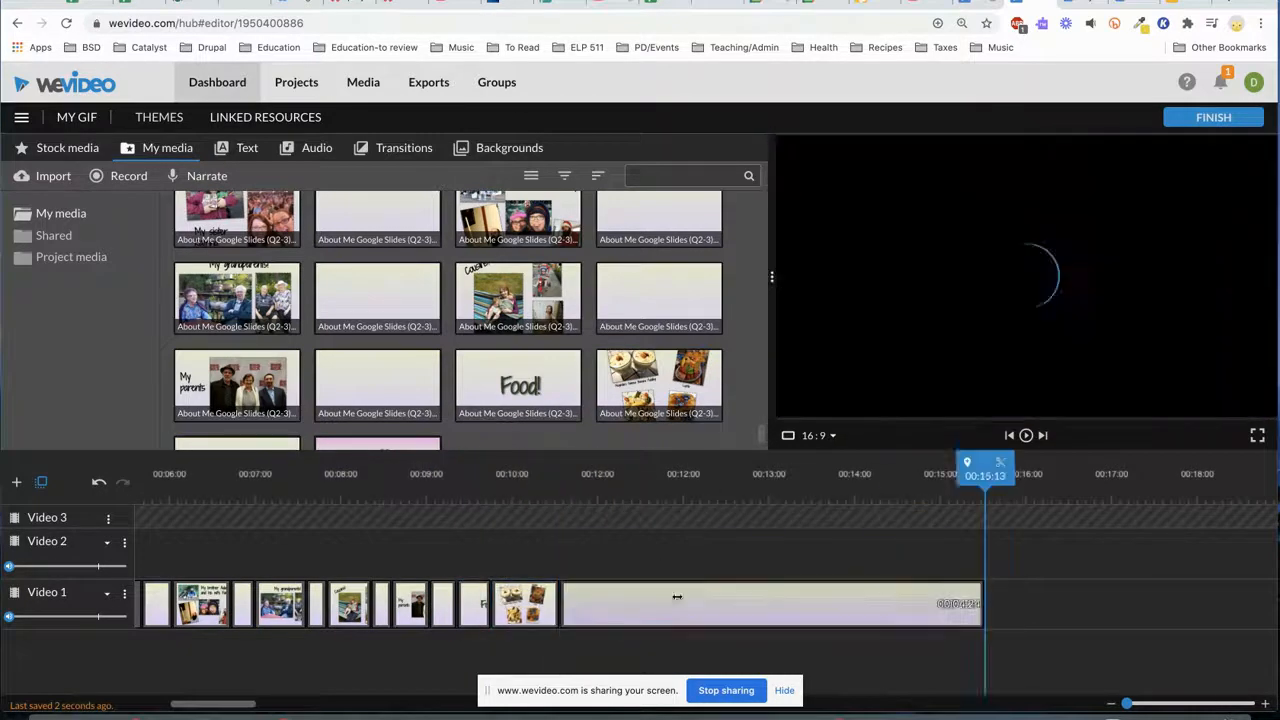
pyautogui.moveTo(983, 606); pyautogui.dragTo(583, 606)
pyautogui.moveTo(204, 704); pyautogui.dragTo(168, 704)
pyautogui.click(150, 541)
pyautogui.press('space')
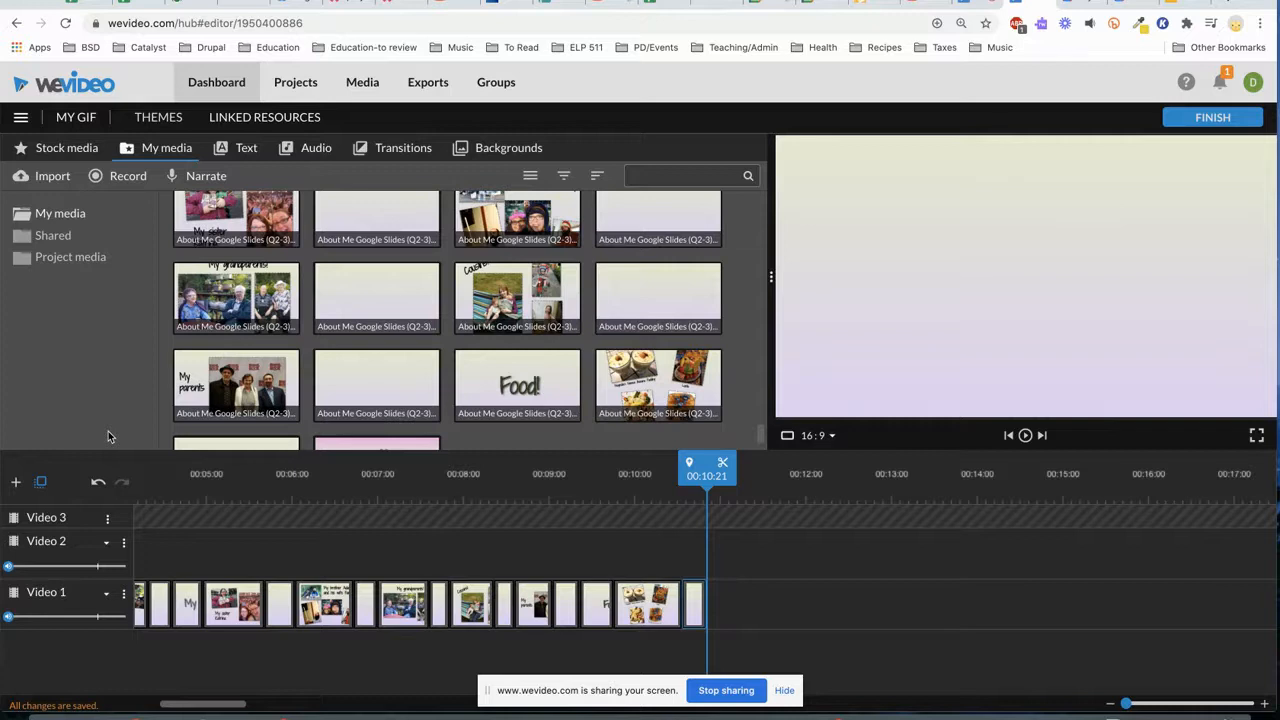
# - Add an audio track to the timeline
pyautogui.click(17, 484)
pyautogui.click(737, 397)
pyautogui.click(748, 505)
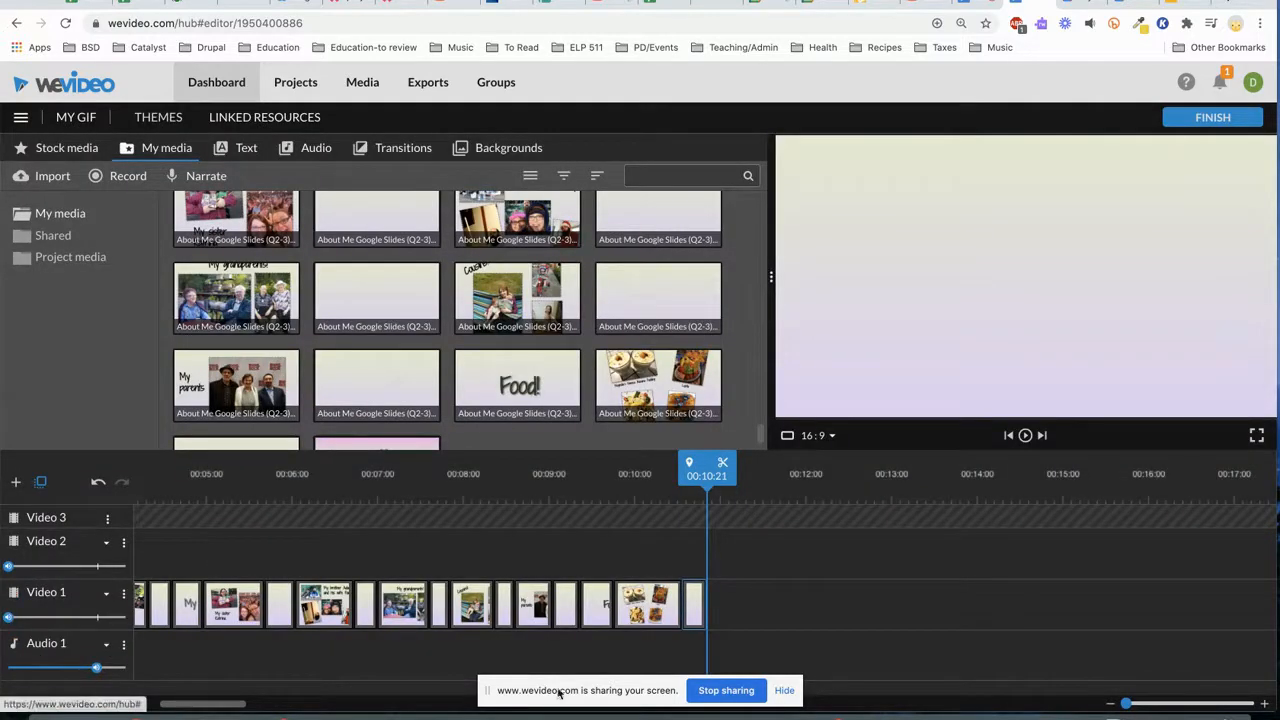
# - Return the playhead to the start of the timeline and open the Free Music library
pyautogui.moveTo(707, 470); pyautogui.dragTo(15, 497)
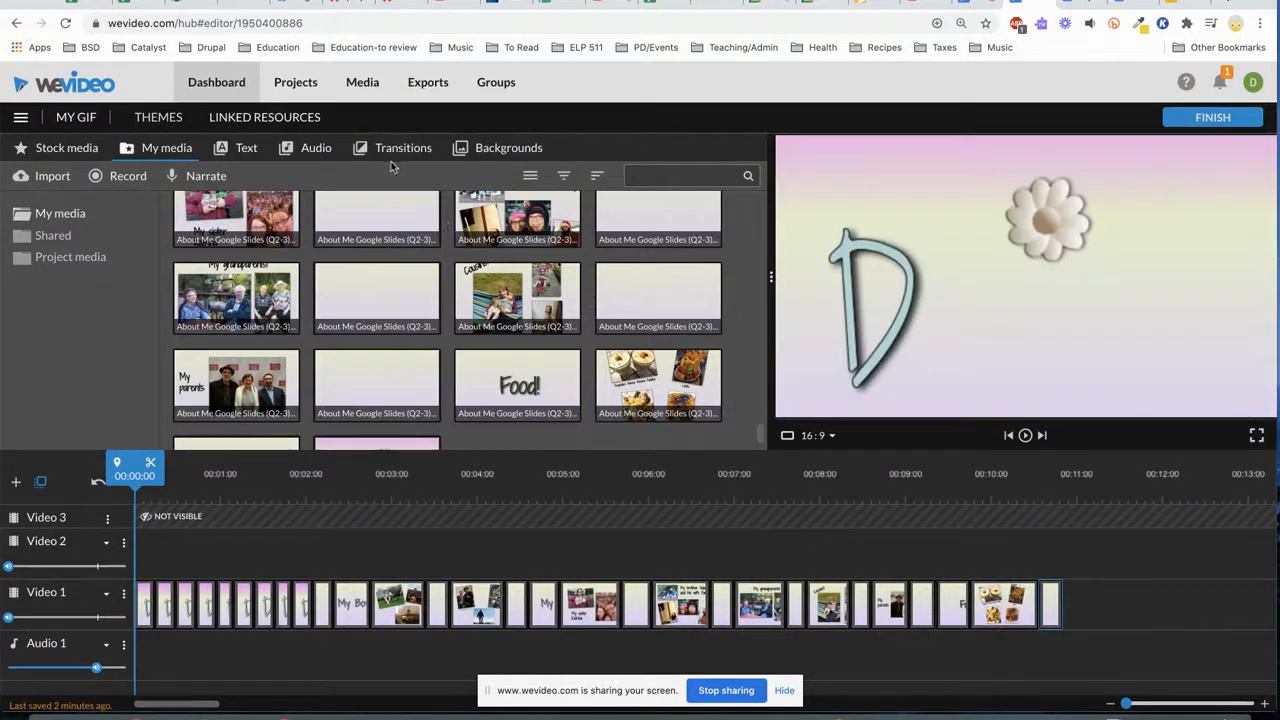
pyautogui.click(316, 148)
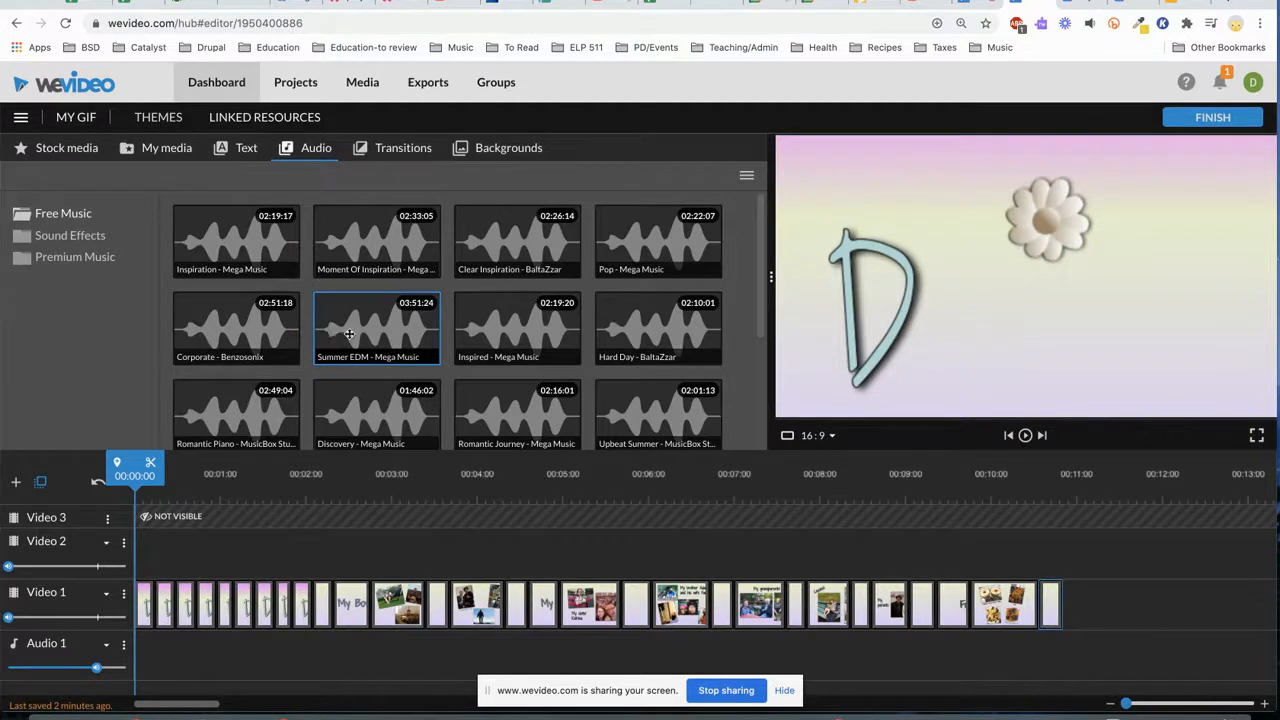
# - Place the Moment Of Inspiration track at the start of Audio 1 and fade its volume in from 30%
pyautogui.click(382, 265)
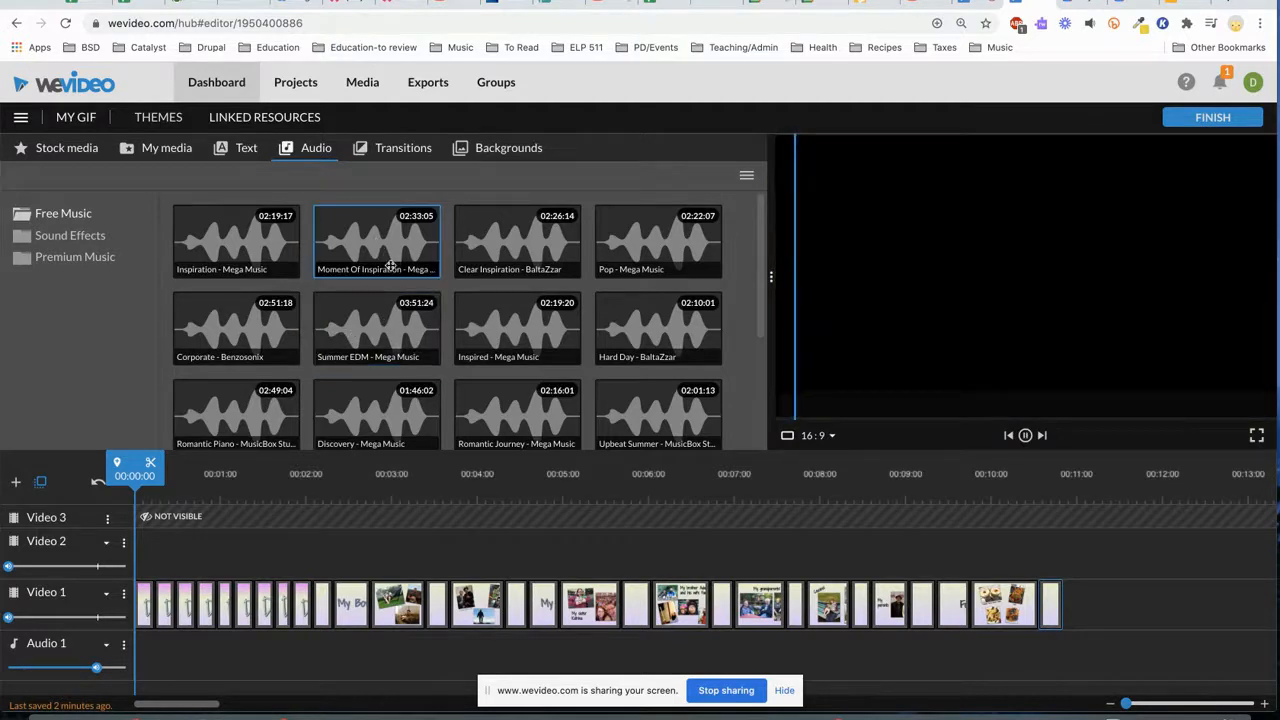
pyautogui.moveTo(382, 235); pyautogui.dragTo(189, 651)
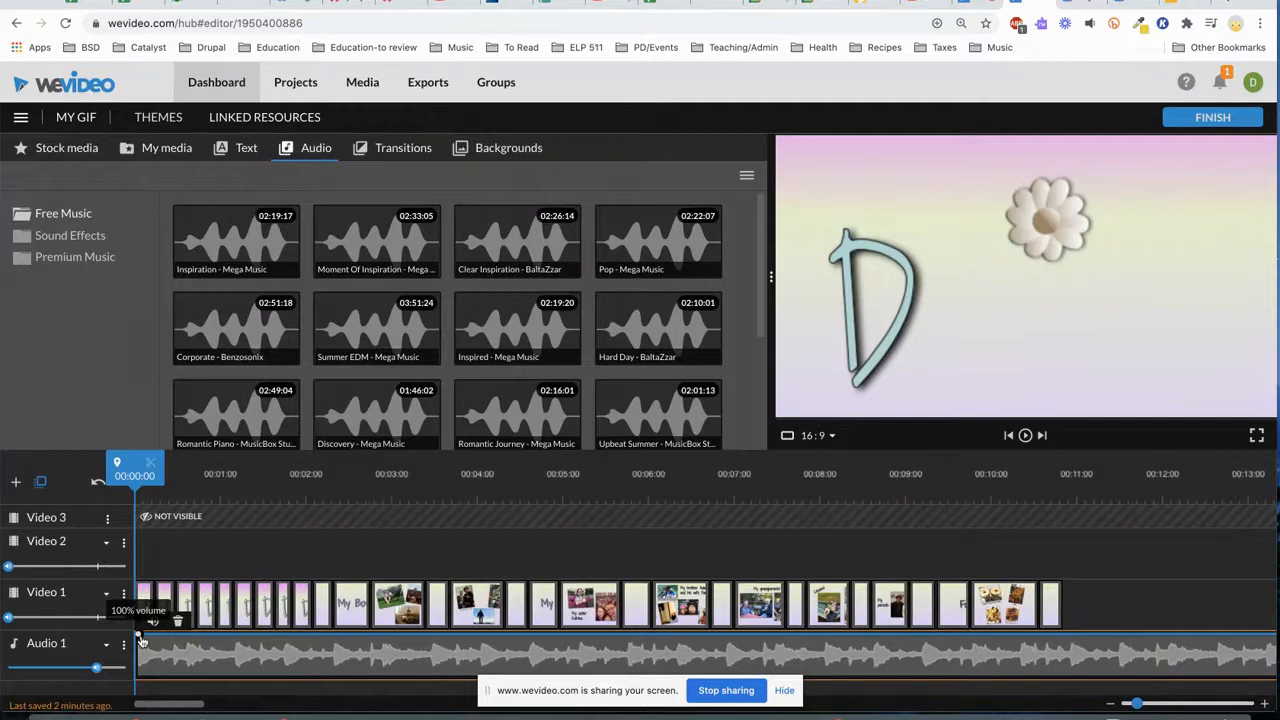
pyautogui.moveTo(1137, 703); pyautogui.dragTo(1148, 703)
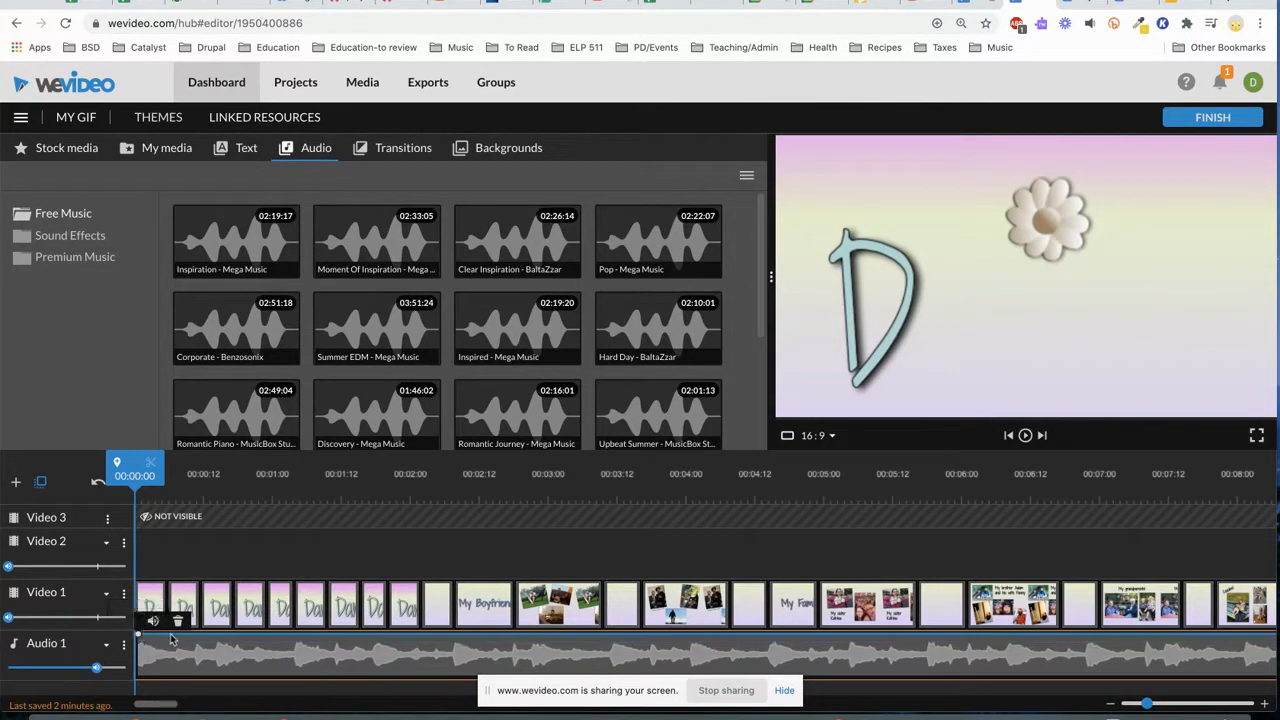
pyautogui.moveTo(140, 640); pyautogui.dragTo(168, 648)
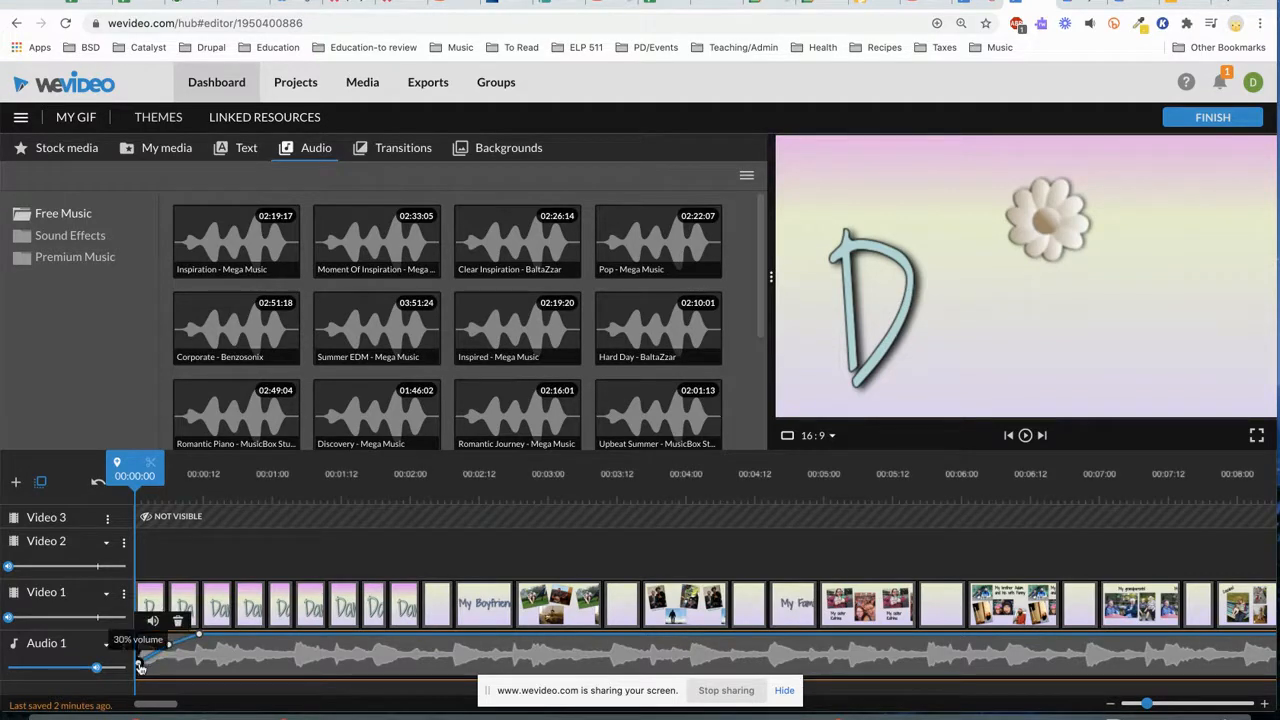
pyautogui.moveTo(204, 634); pyautogui.dragTo(212, 635)
# - Trim the end of the music clip on Audio 1 to 00:10:21 so it ends with the last slide
pyautogui.moveTo(180, 702); pyautogui.dragTo(707, 660)
pyautogui.moveTo(1147, 703); pyautogui.dragTo(1121, 703)
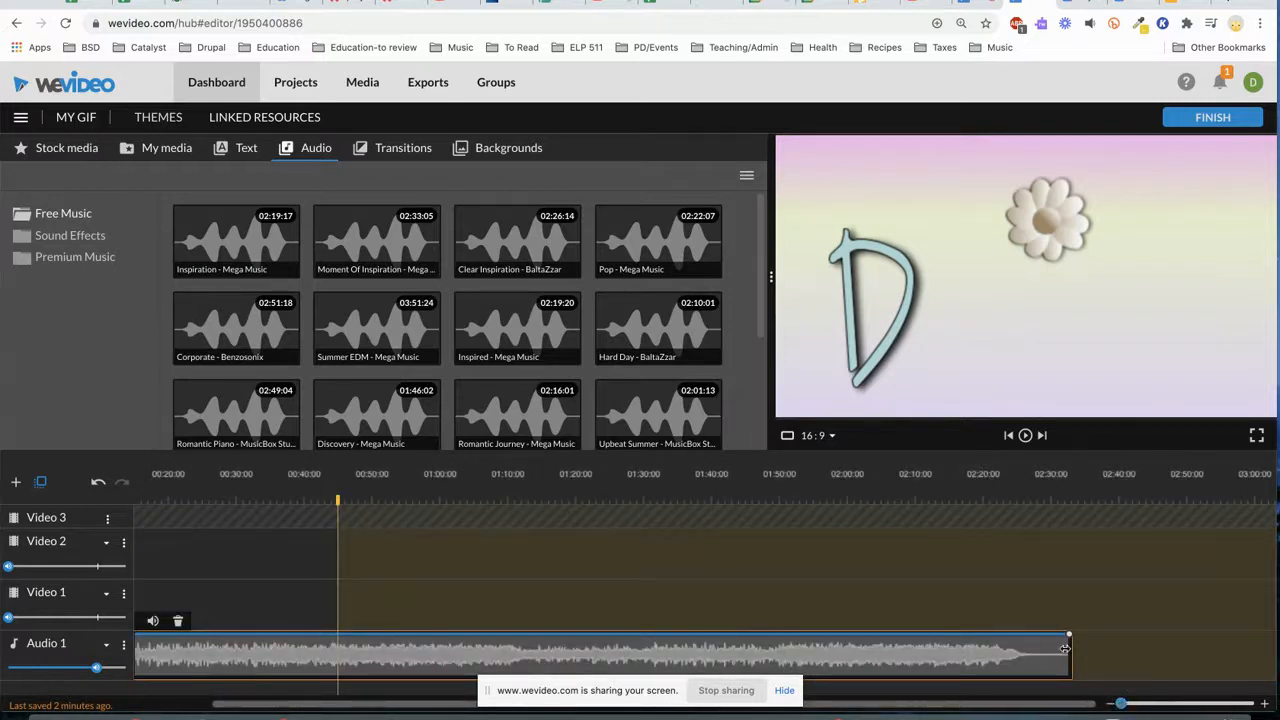
pyautogui.moveTo(1068, 652); pyautogui.dragTo(265, 641)
pyautogui.moveTo(842, 706); pyautogui.dragTo(517, 718)
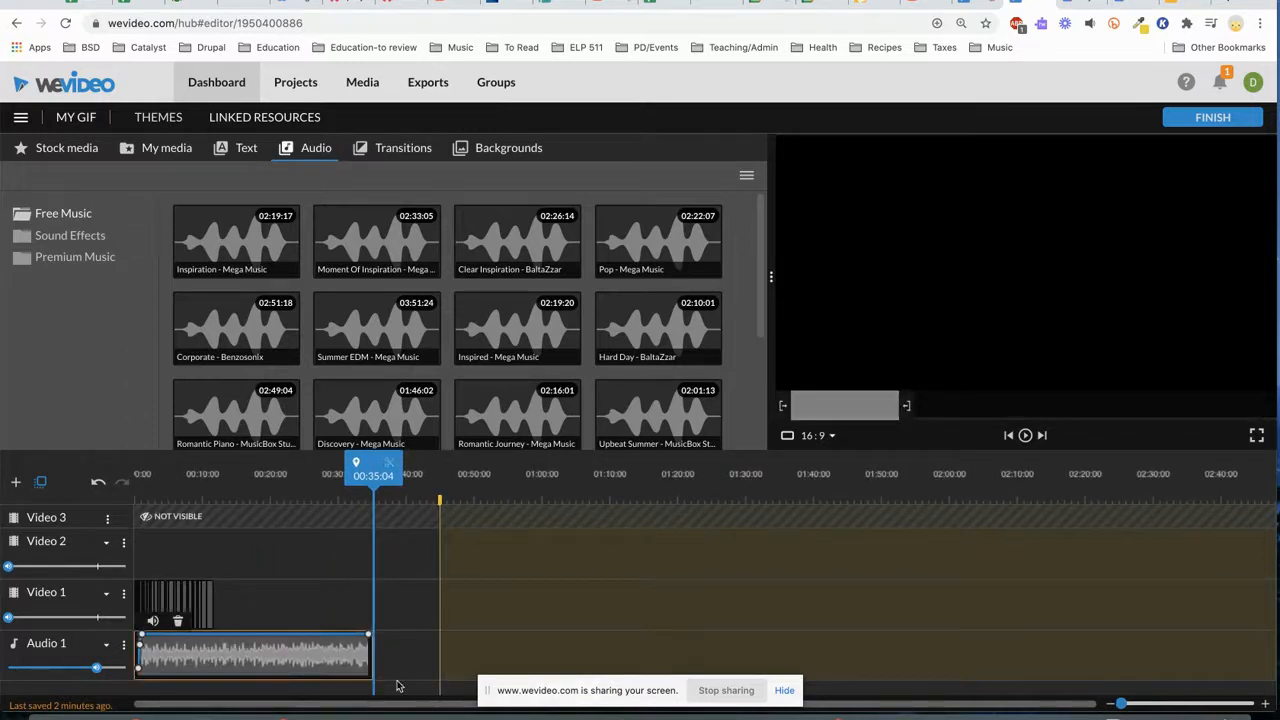
pyautogui.moveTo(268, 660); pyautogui.dragTo(215, 662)
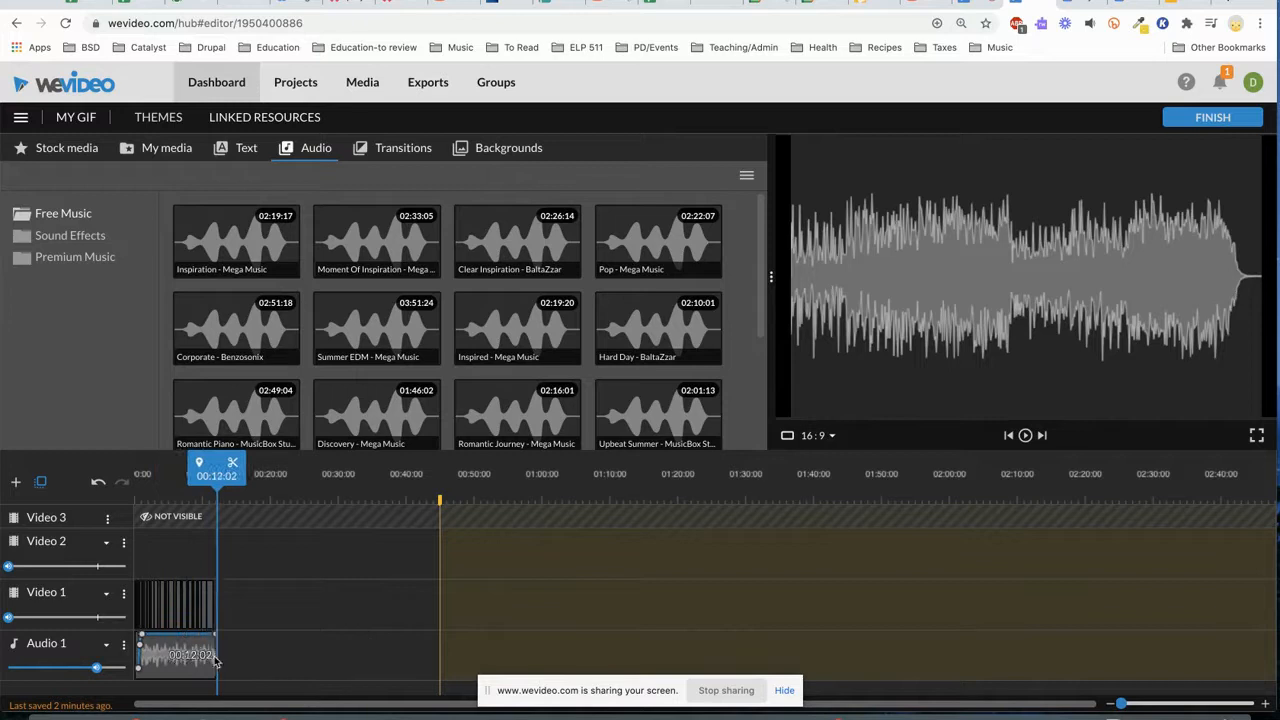
pyautogui.moveTo(1122, 703); pyautogui.dragTo(1130, 705)
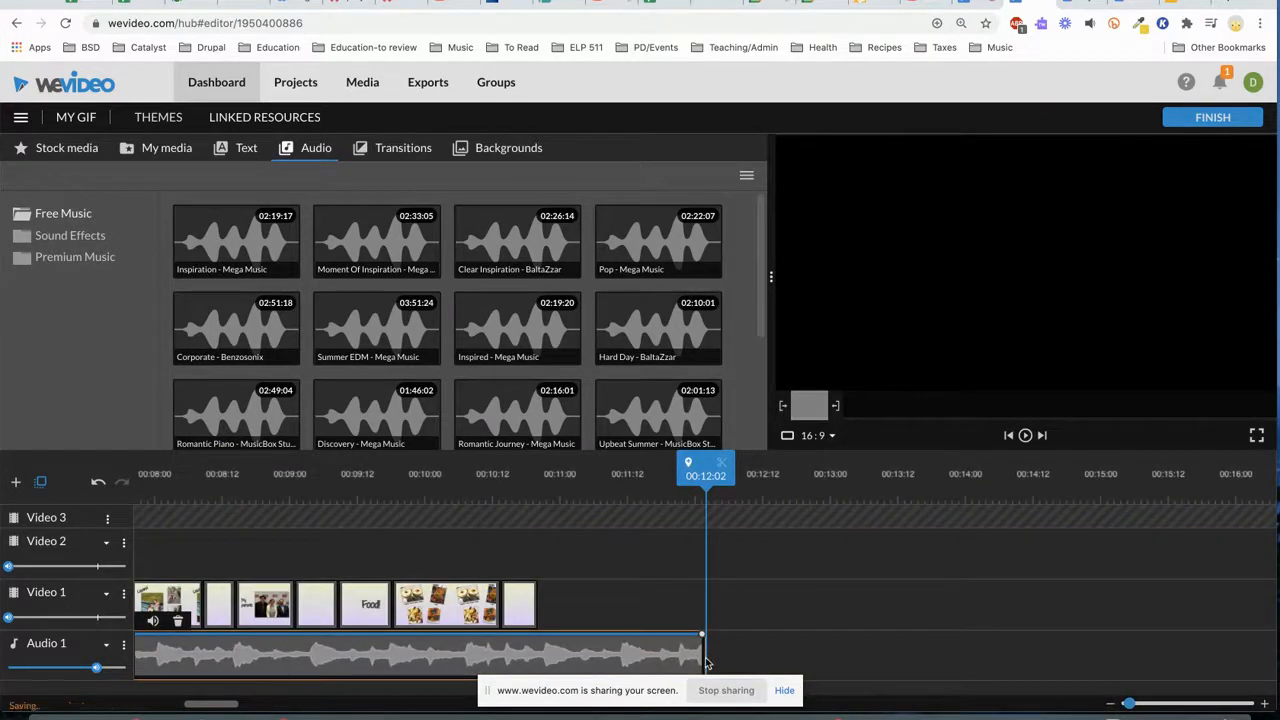
pyautogui.moveTo(703, 658); pyautogui.dragTo(534, 655)
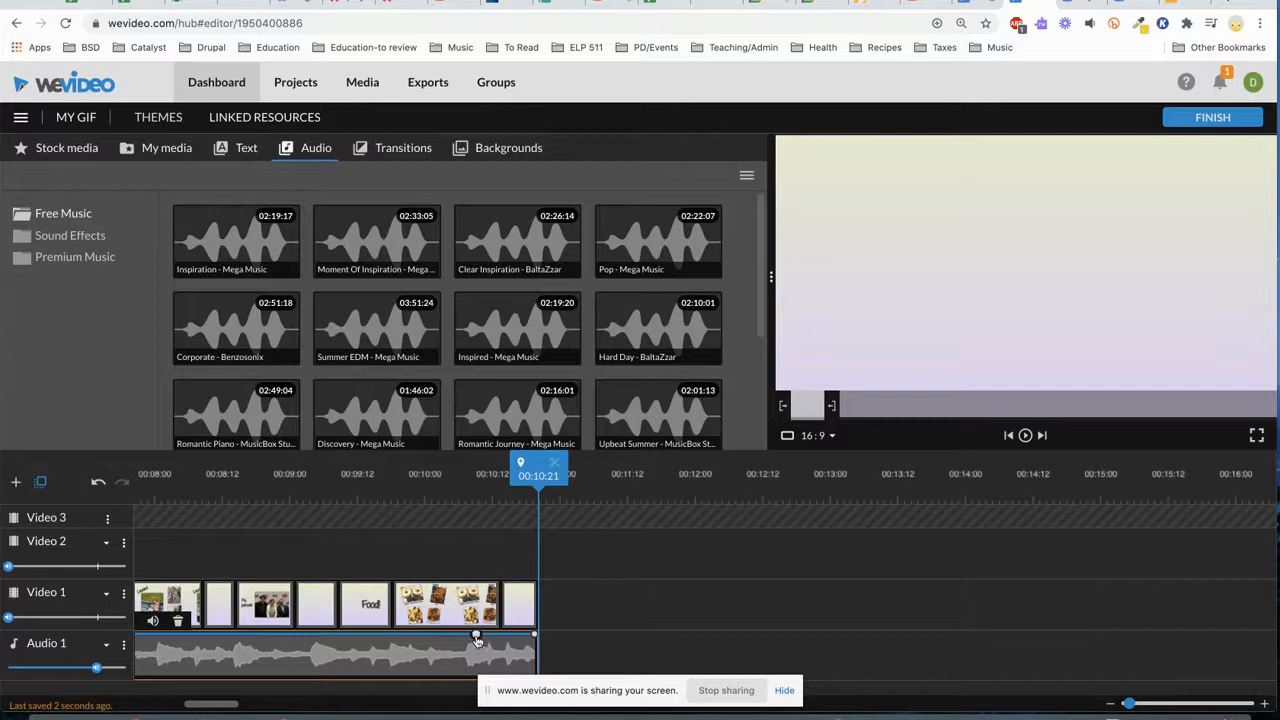
# - Fade out the music's volume over the closing slides and play the sequence from the start
pyautogui.click(511, 634)
pyautogui.moveTo(533, 634); pyautogui.dragTo(442, 637)
pyautogui.moveTo(537, 474); pyautogui.dragTo(9, 457)
pyautogui.press('space')
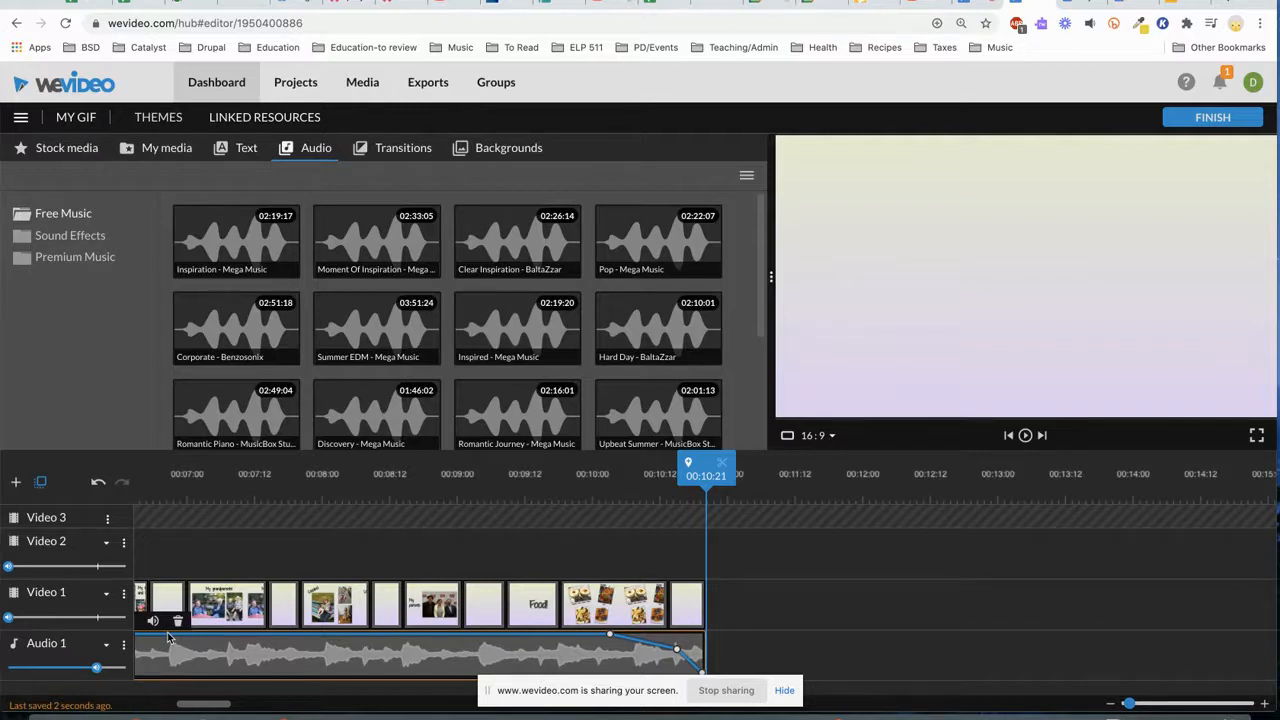
# - Review the media, text, transition, background and audio libraries and both ends of the timeline
pyautogui.moveTo(219, 707); pyautogui.dragTo(138, 707)
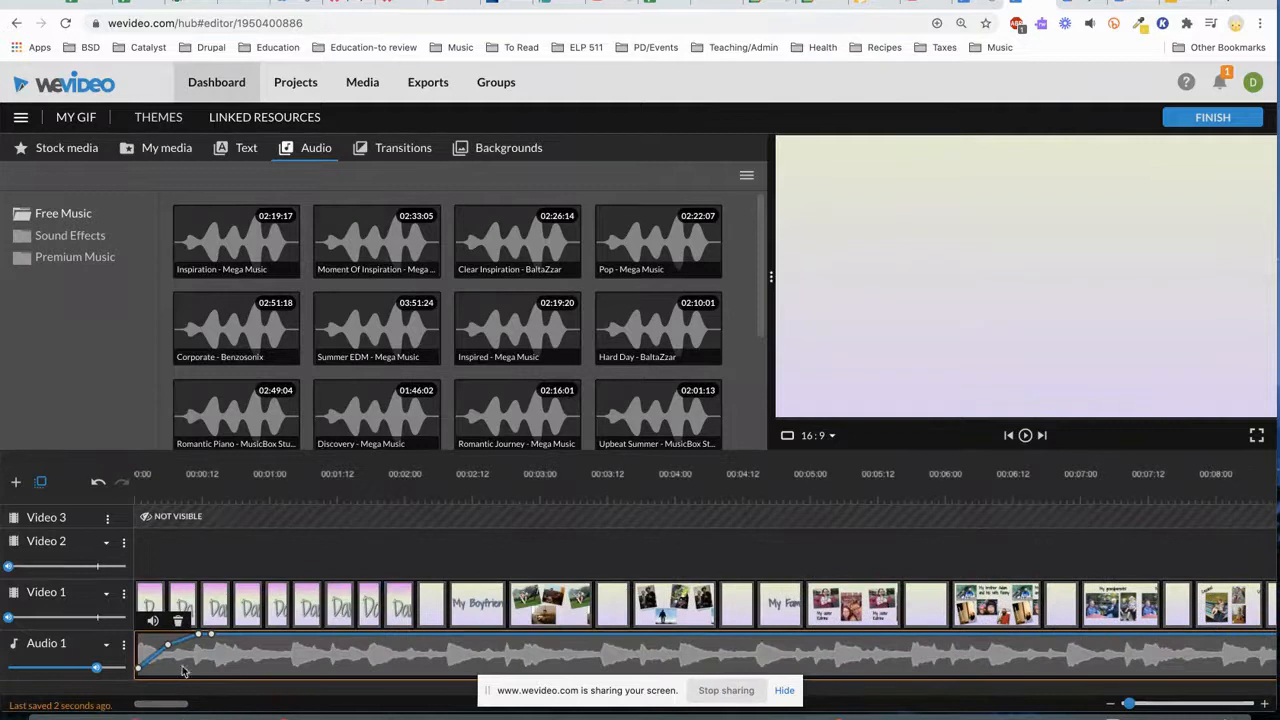
pyautogui.click(170, 148)
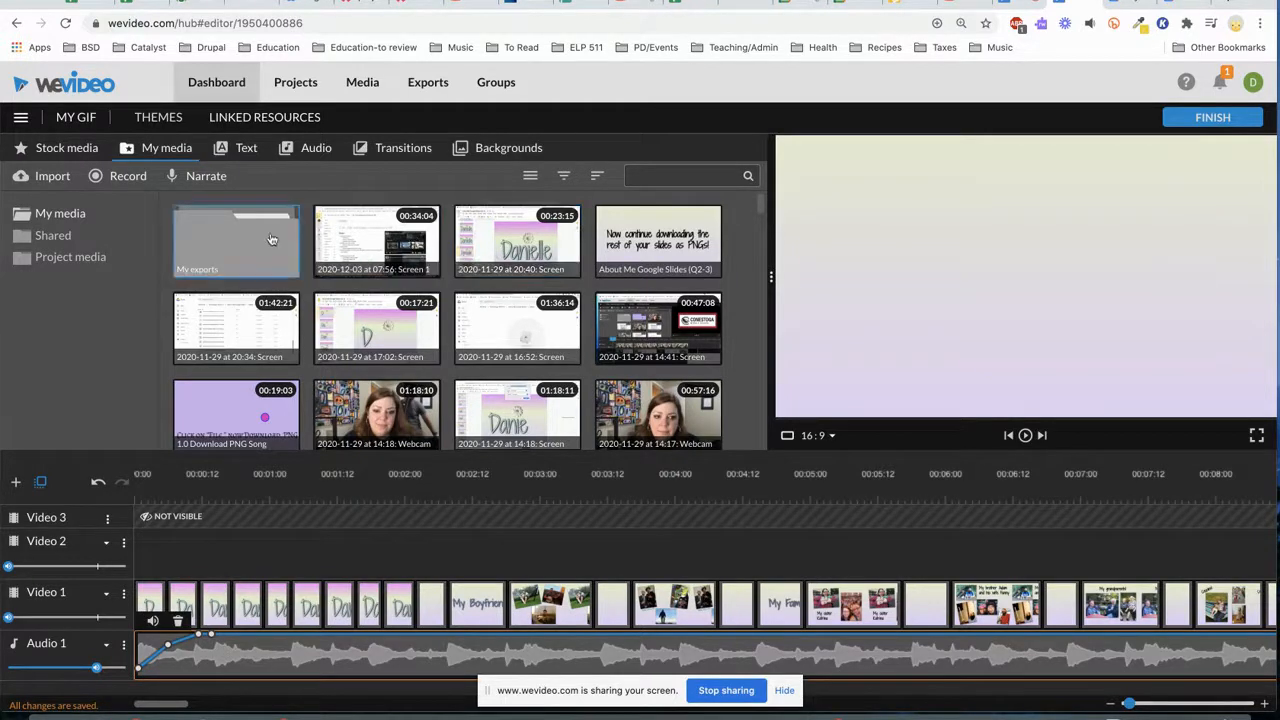
pyautogui.click(246, 148)
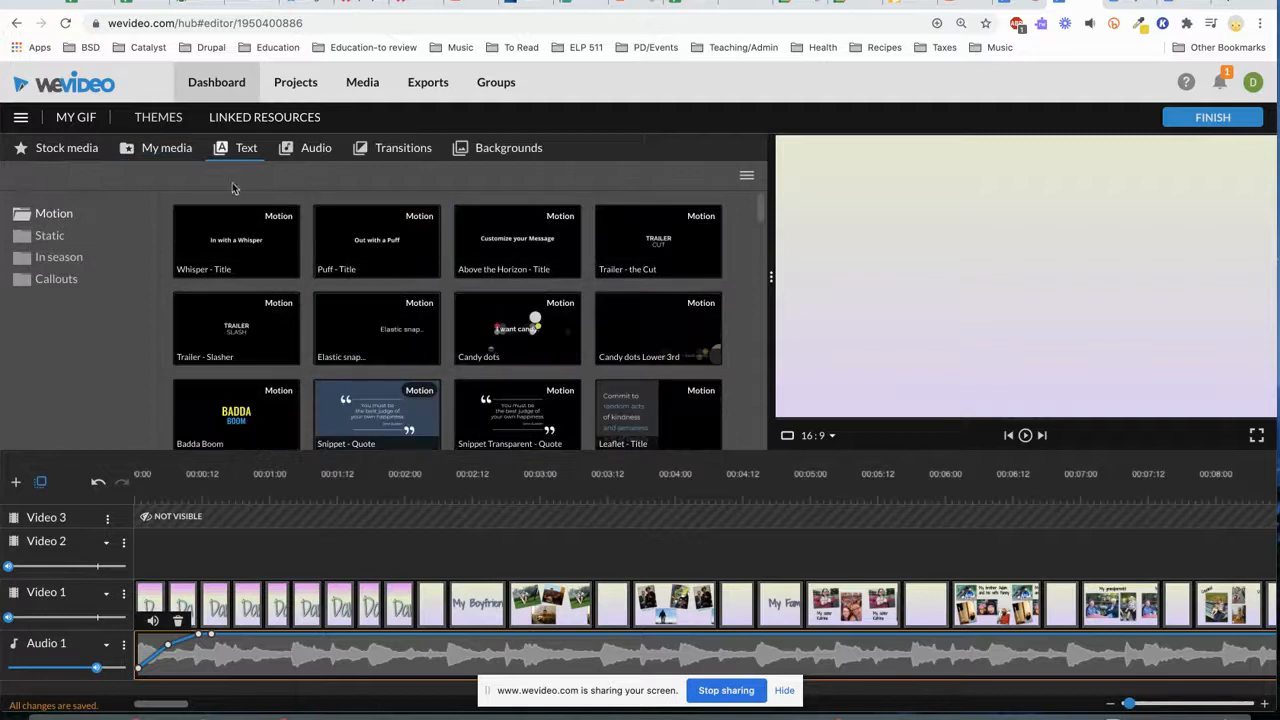
pyautogui.click(414, 150)
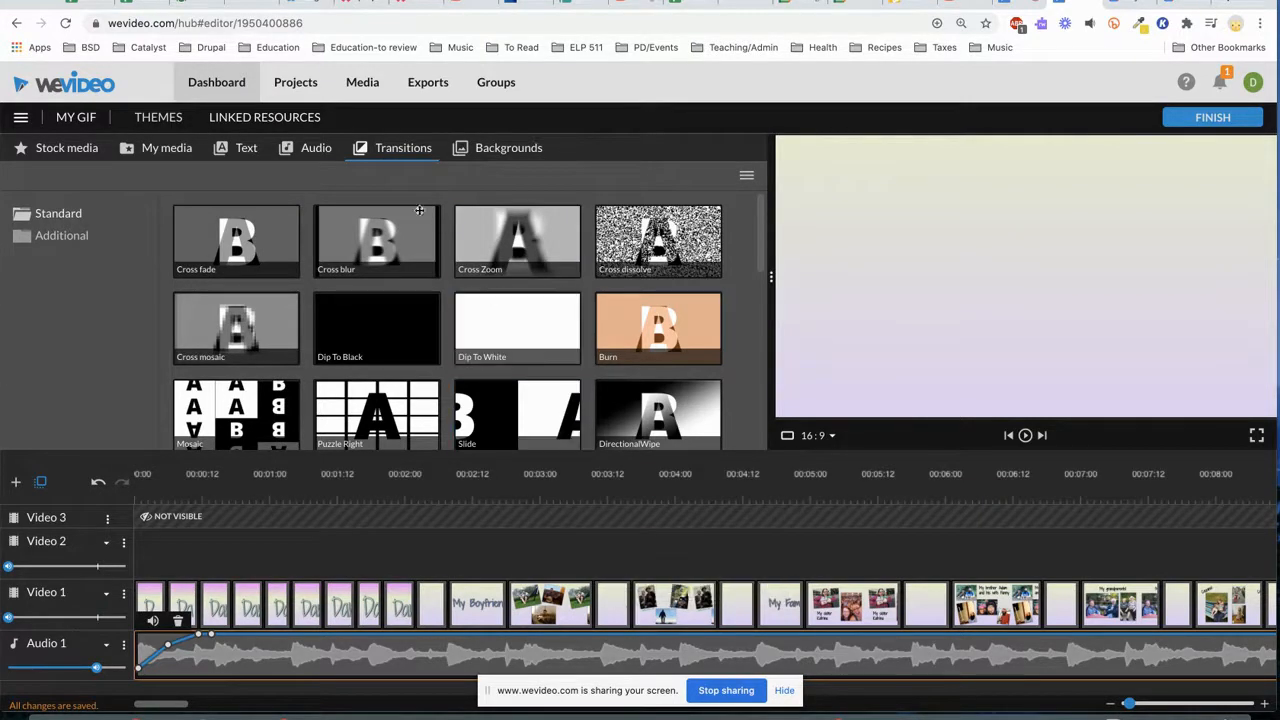
pyautogui.click(480, 152)
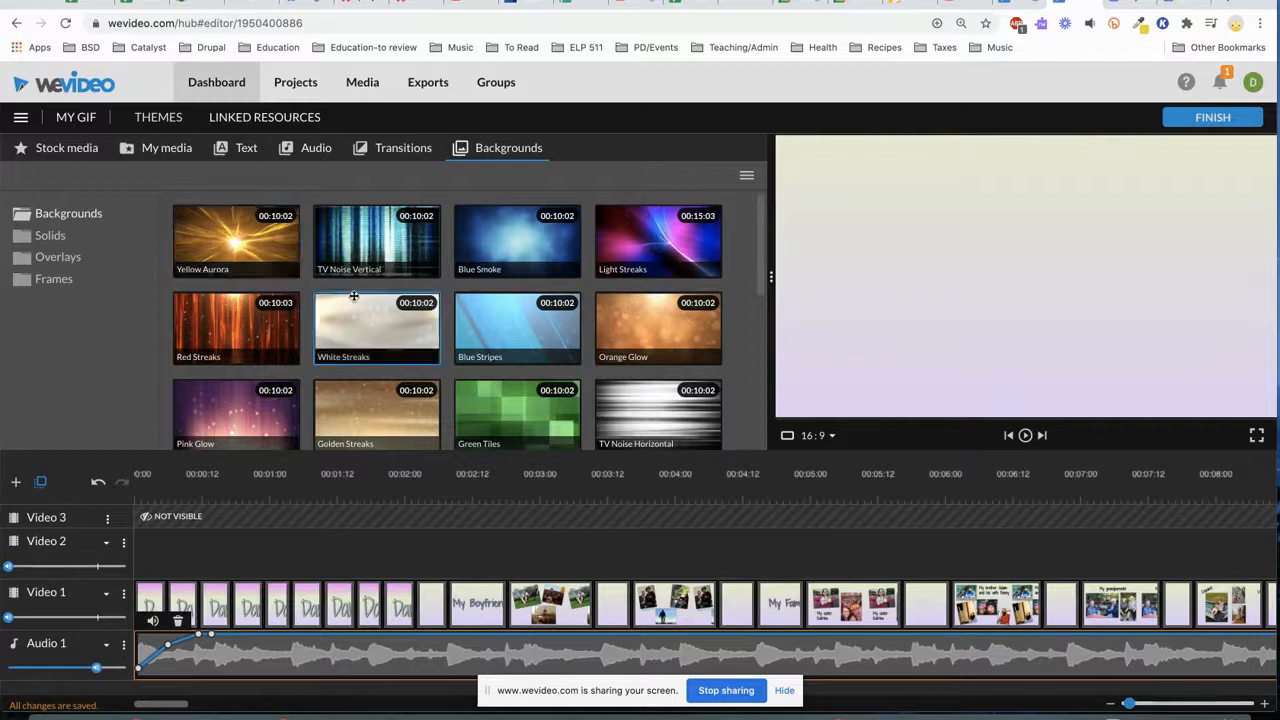
pyautogui.click(398, 148)
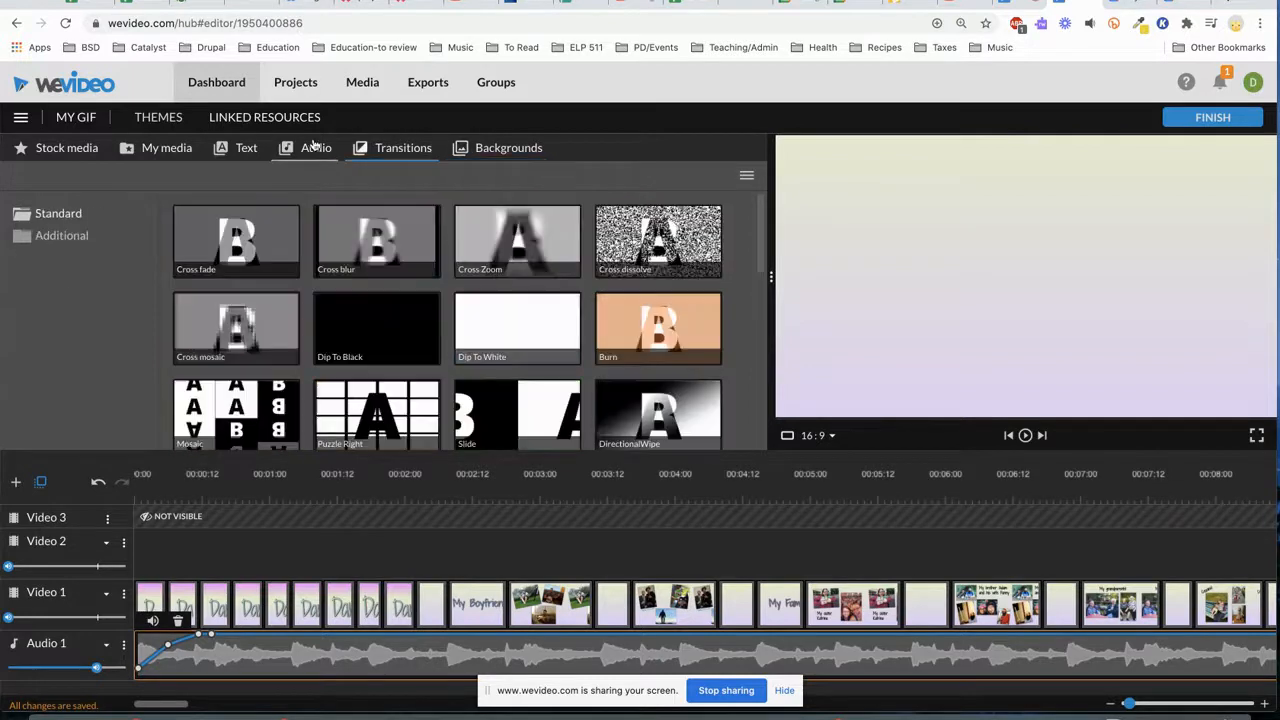
pyautogui.click(308, 149)
pyautogui.click(246, 149)
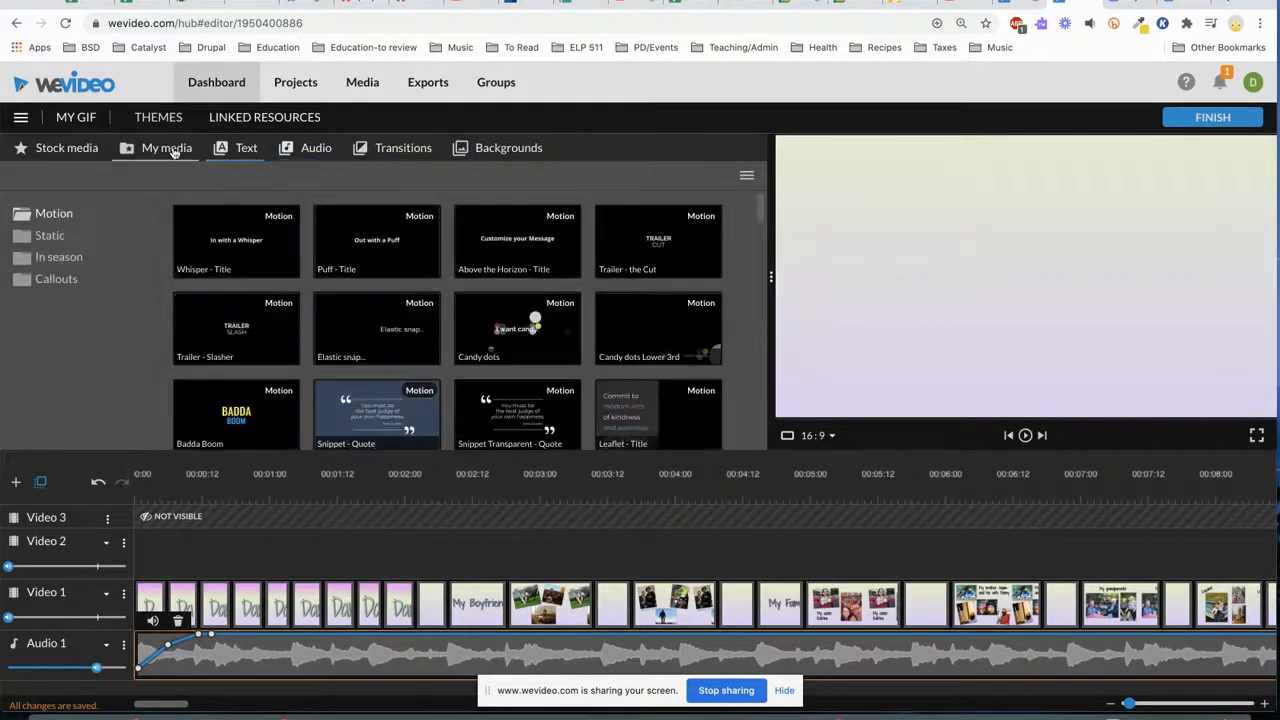
pyautogui.click(170, 150)
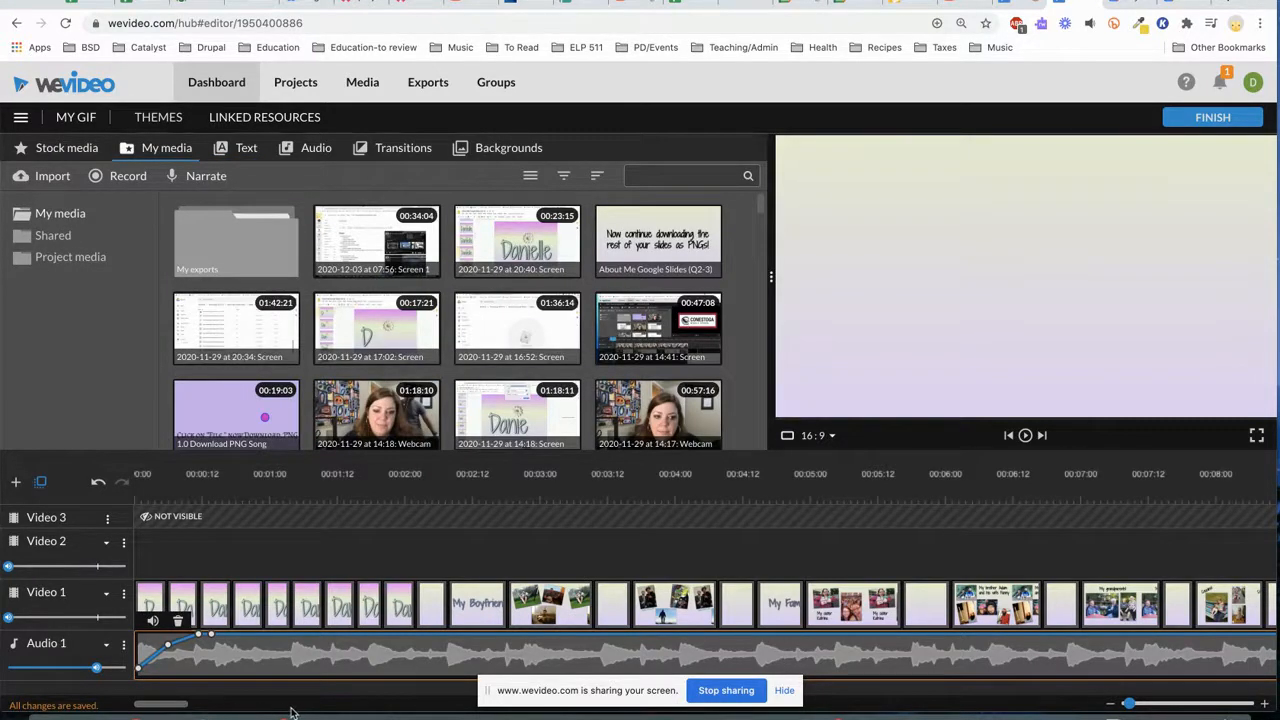
pyautogui.moveTo(162, 705); pyautogui.dragTo(234, 698)
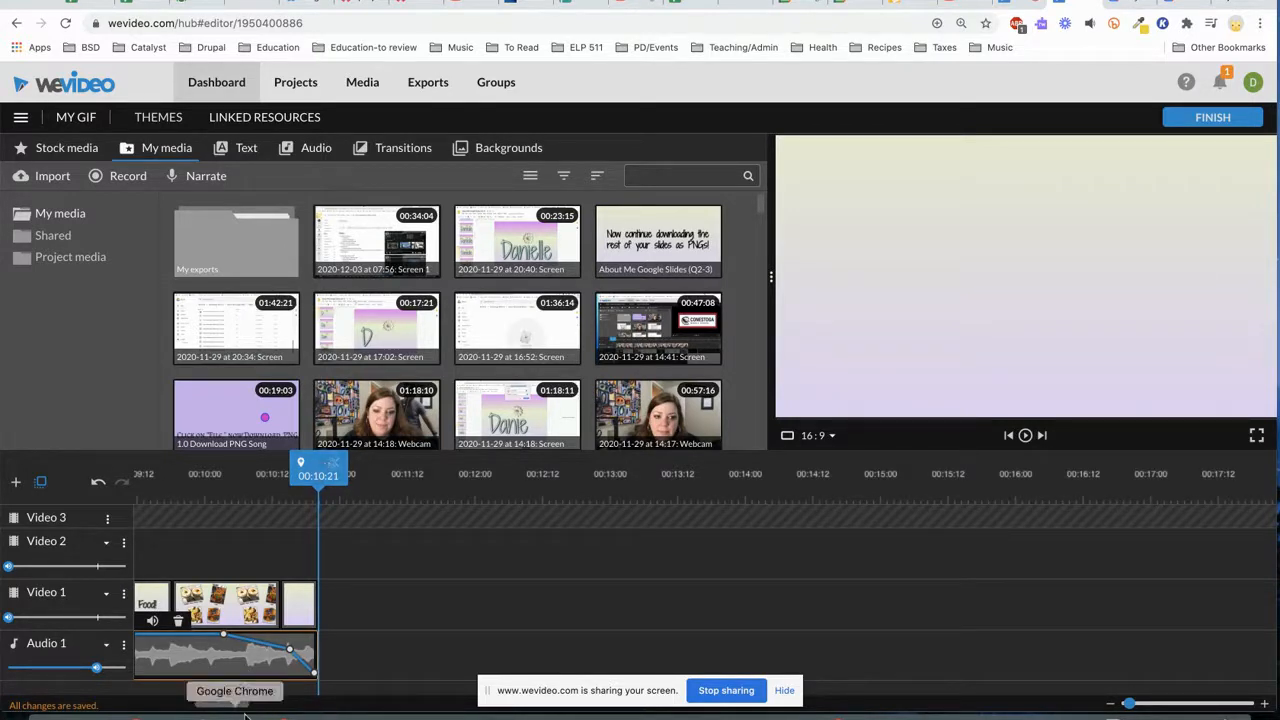
pyautogui.moveTo(247, 710); pyautogui.dragTo(130, 704)
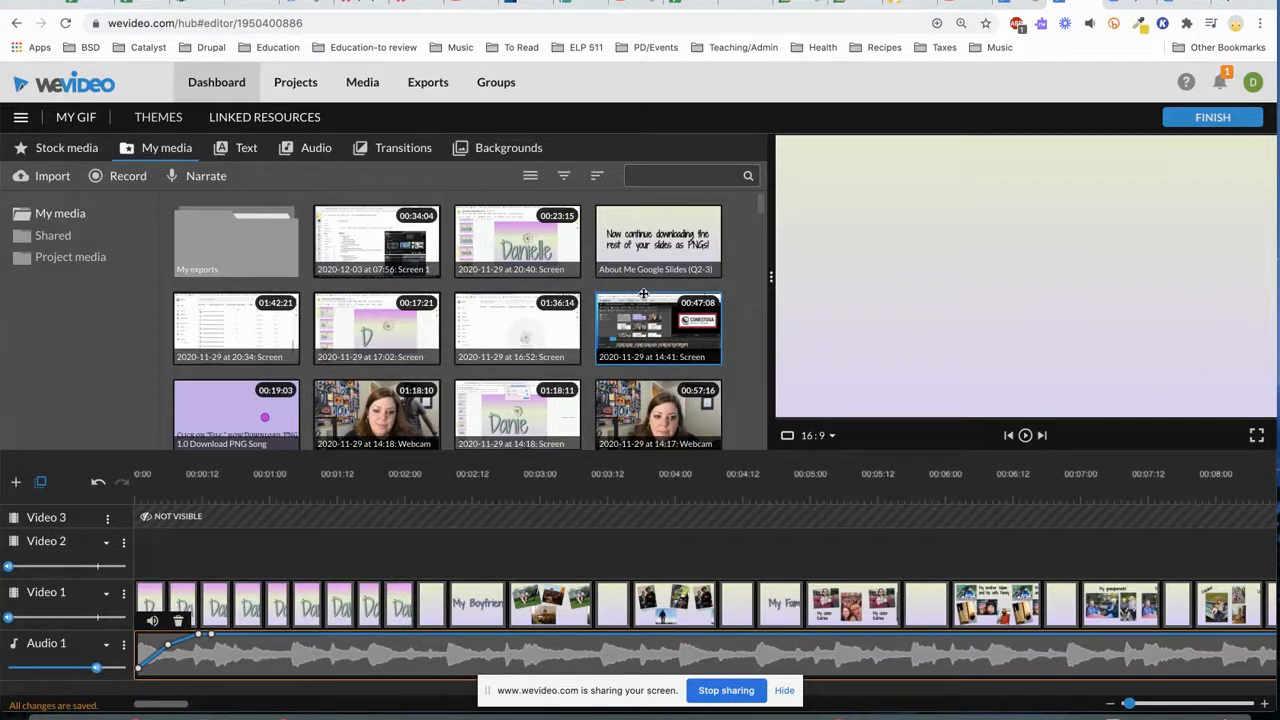
# - Export the project as a Large (1280x720) GIF titled About Me GIF, with Google Drive added as a destination
pyautogui.click(1190, 121)
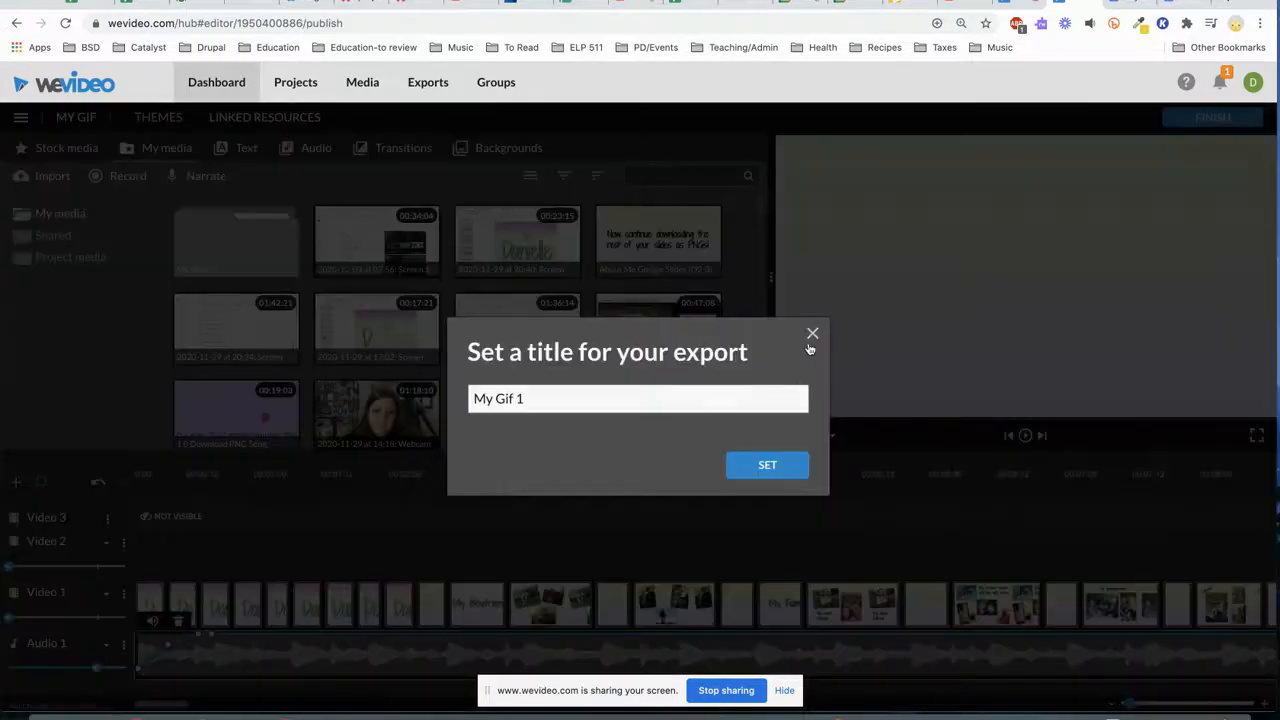
pyautogui.click(697, 398)
pyautogui.tripleClick(697, 398)
pyautogui.write('About Me GIF')
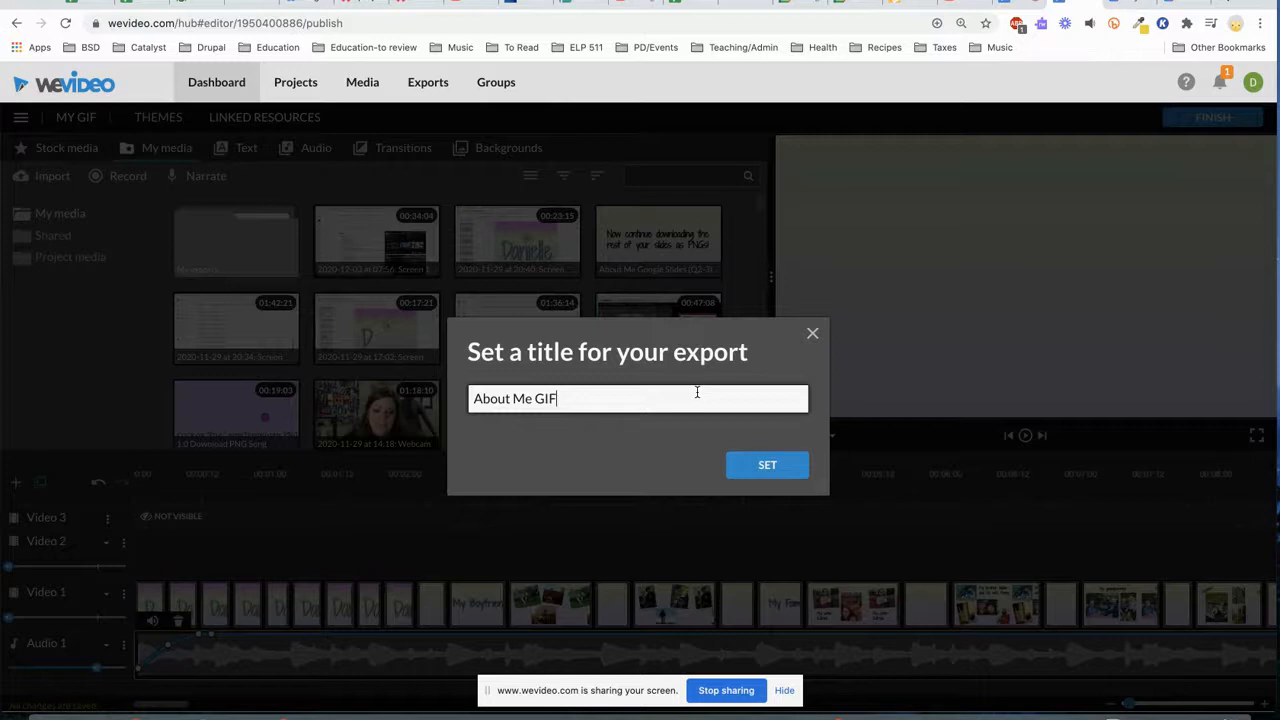
pyautogui.press('Return')
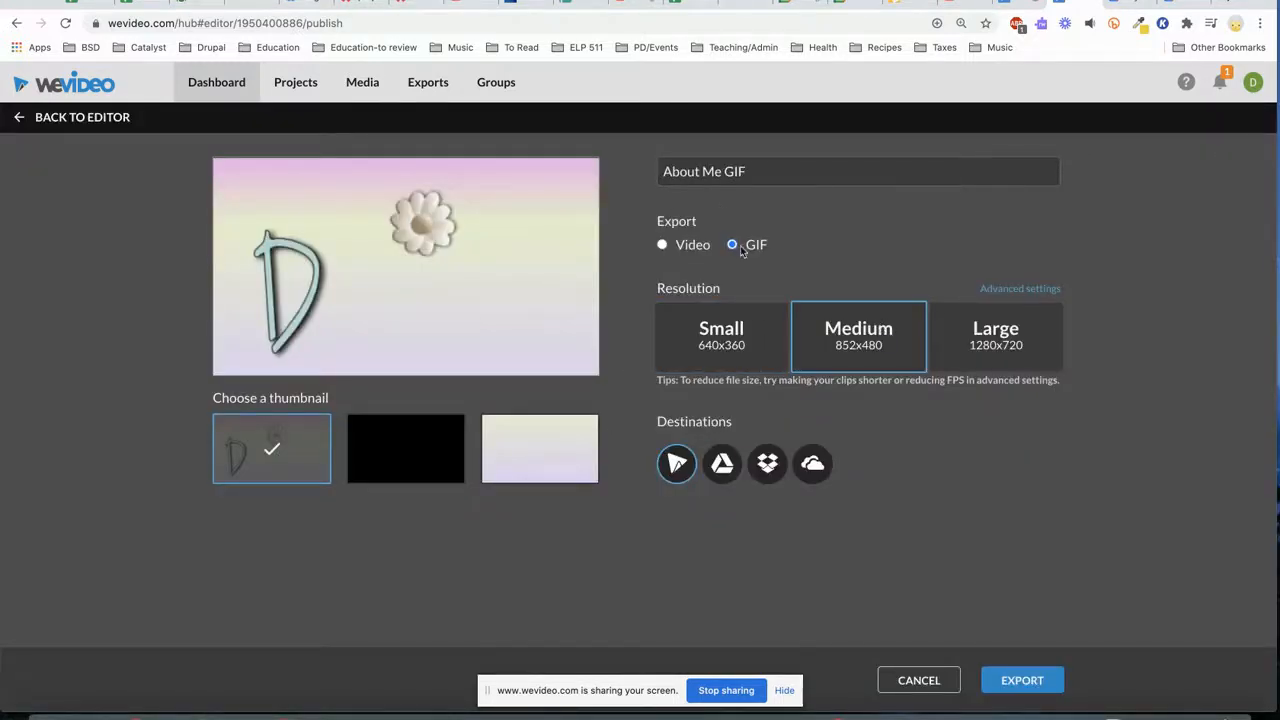
pyautogui.click(954, 350)
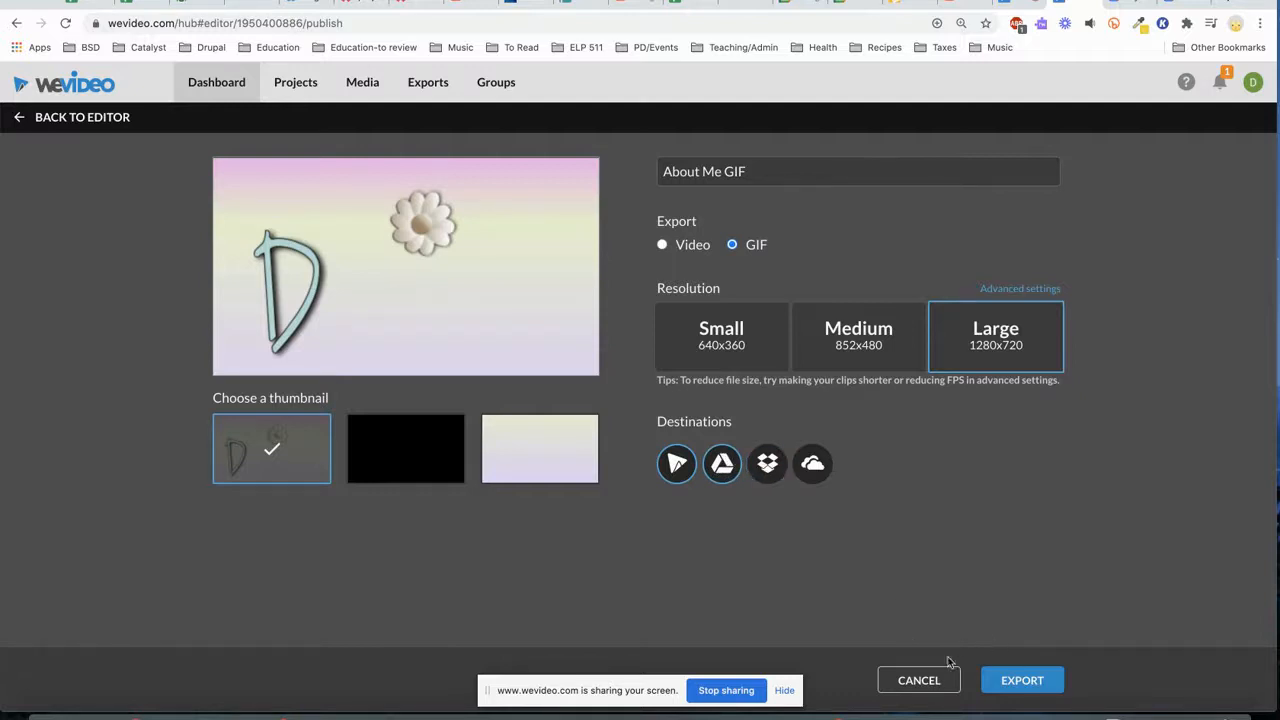
pyautogui.click(1021, 681)
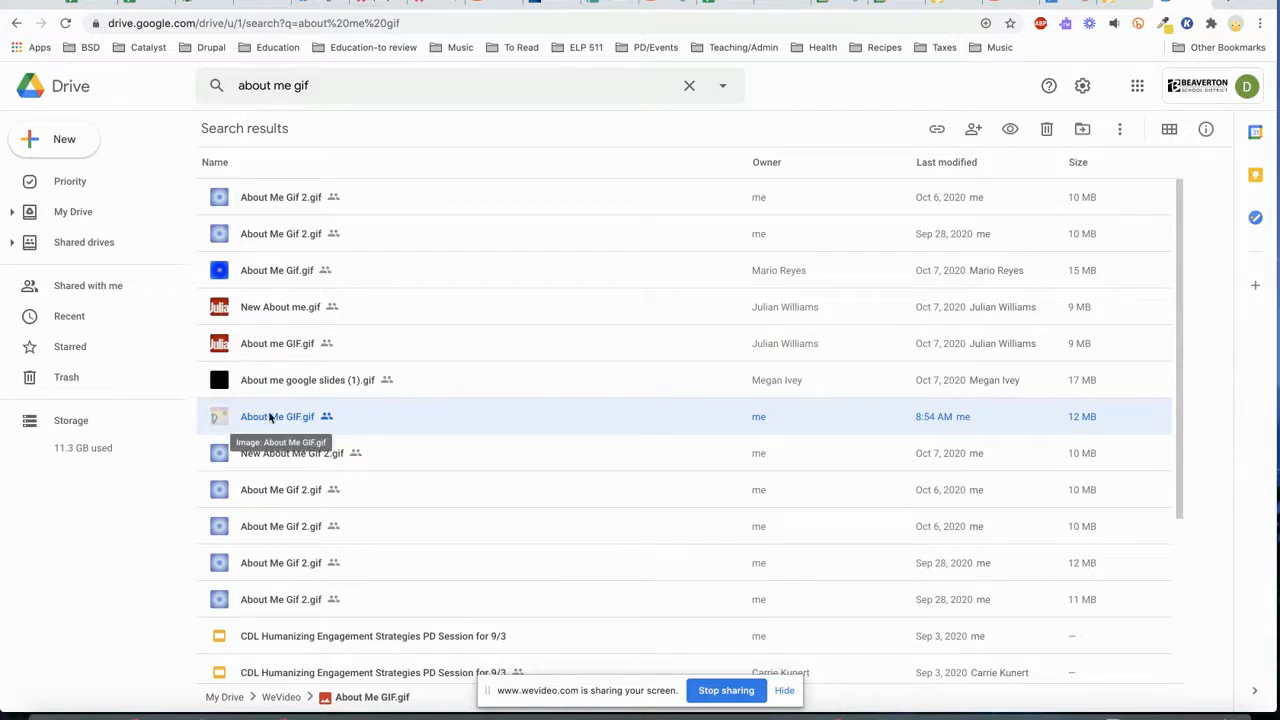
# - In Google Drive, move the exported About Me GIF.gif into the About Me Google Slides folder
pyautogui.moveTo(276, 418); pyautogui.dragTo(117, 557)
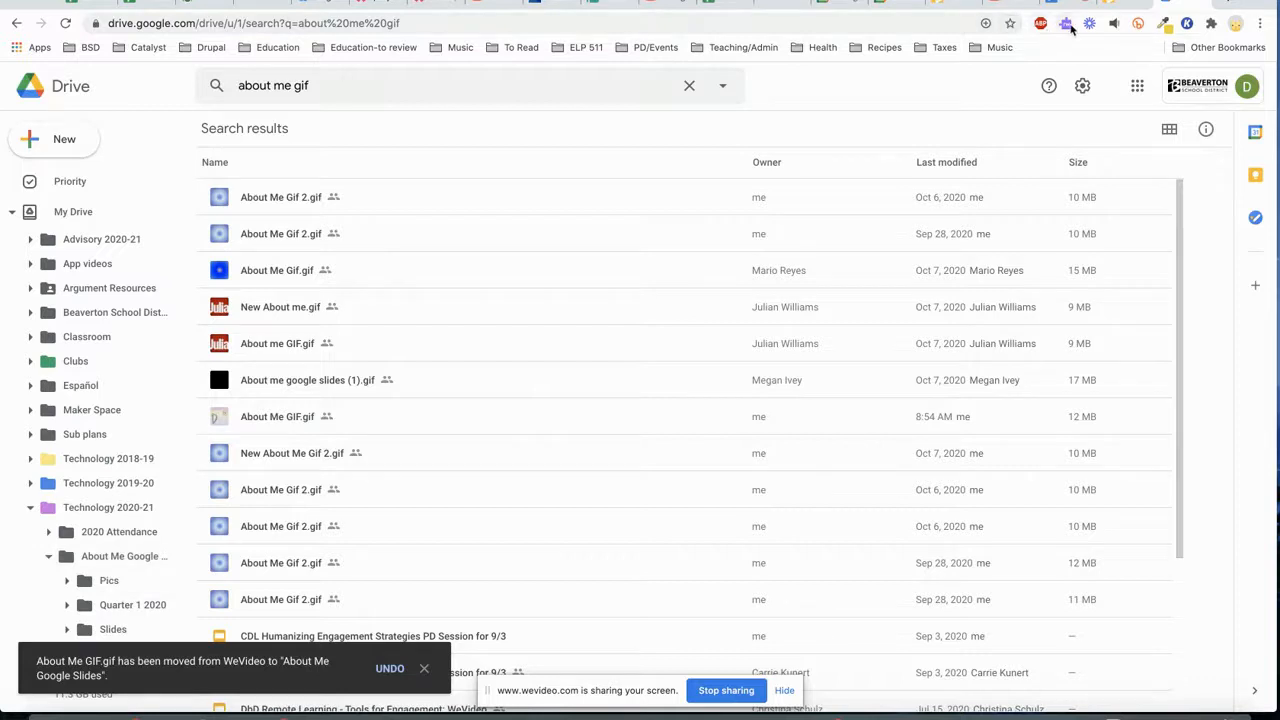
# - Switch to Canvas, open the assignment 1.15 - Turn in your About Me GIF, and start a submission from Google Drive
pyautogui.click(950, 3)
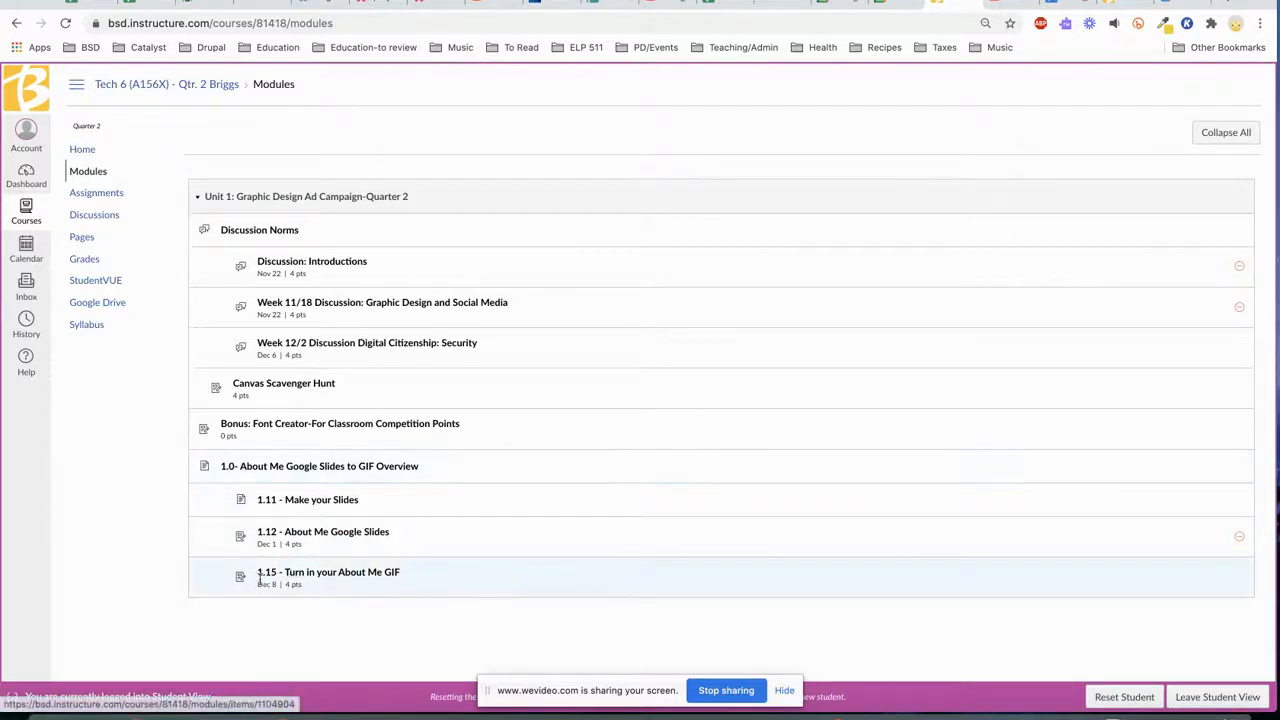
pyautogui.click(310, 578)
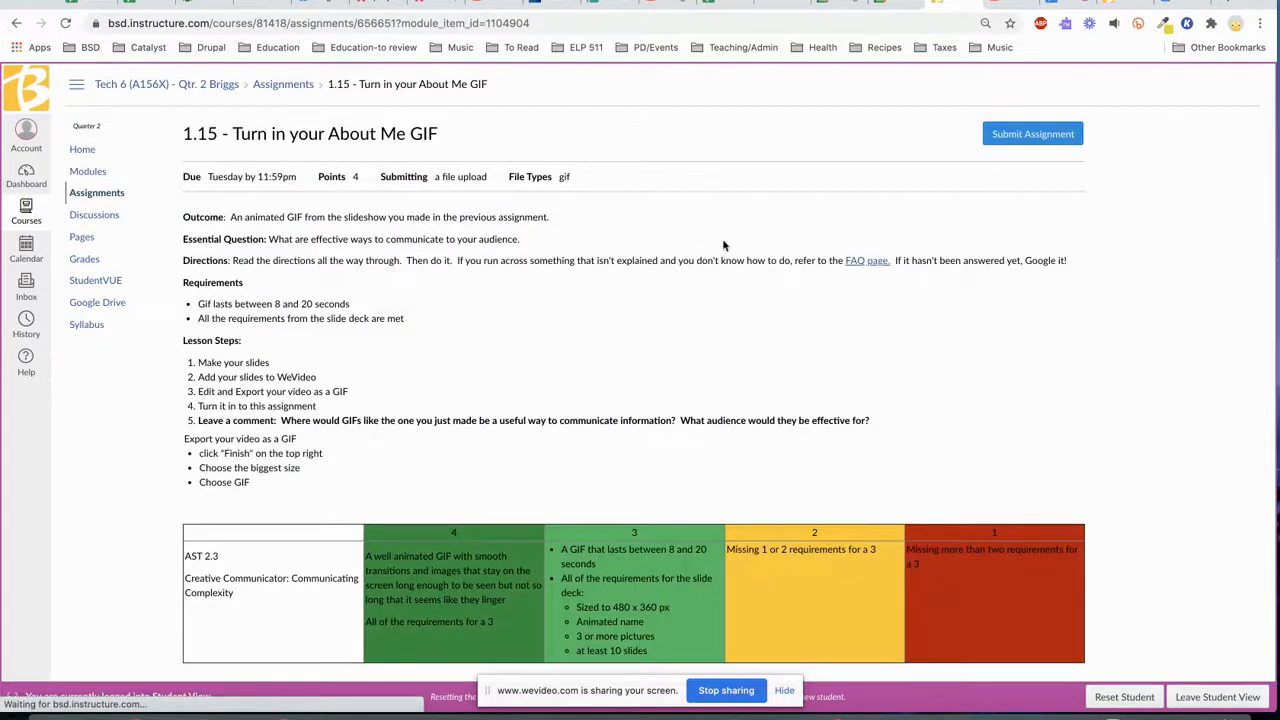
pyautogui.click(1019, 133)
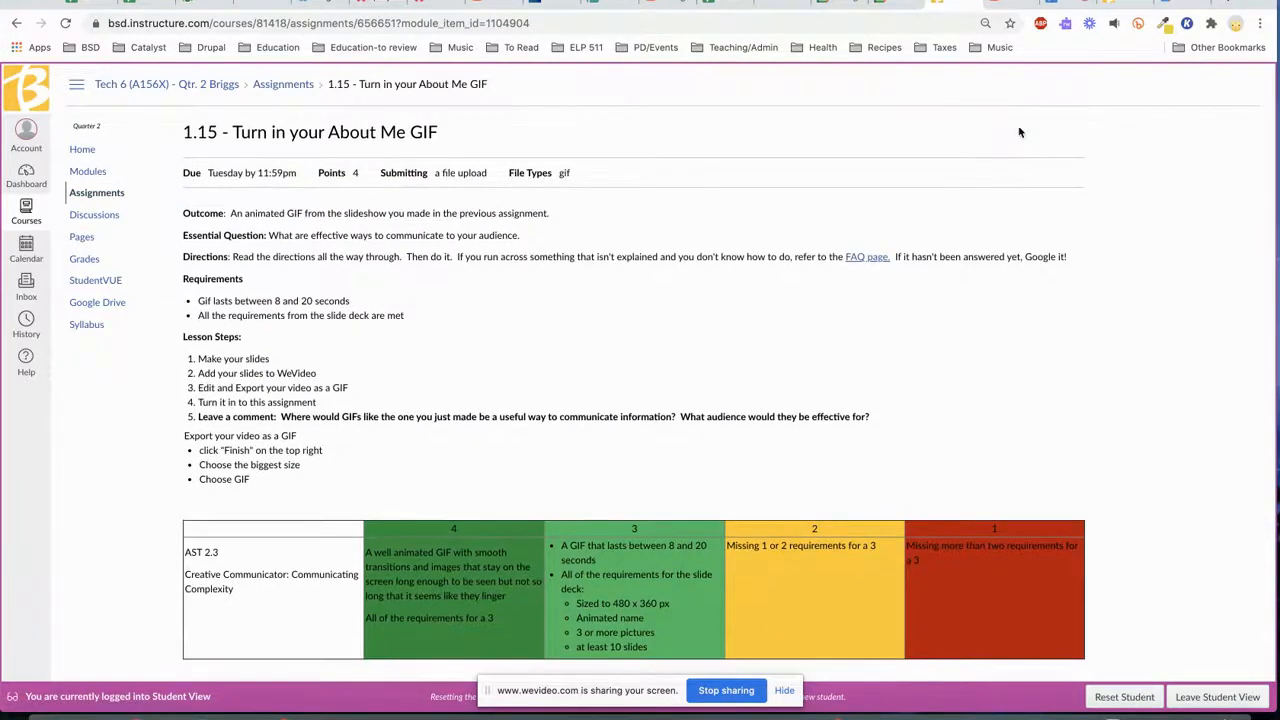
pyautogui.scroll(-3, 780, 311)
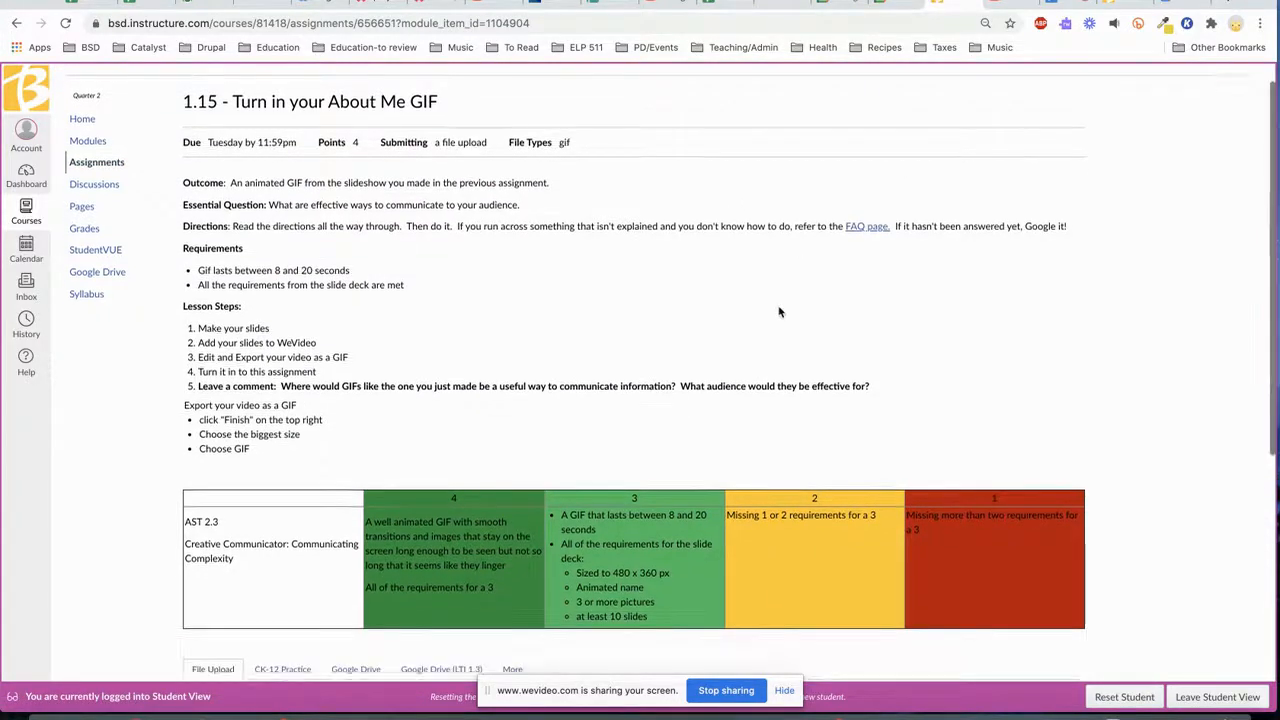
pyautogui.scroll(-2, 780, 311)
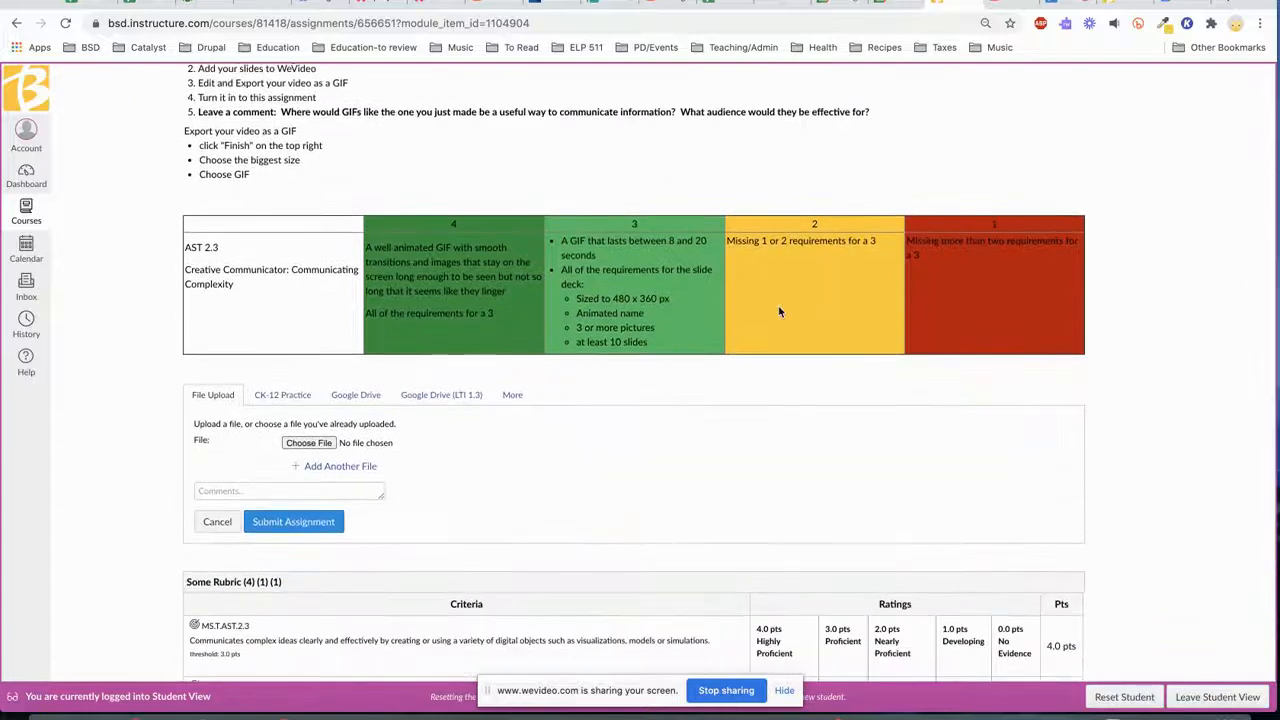
pyautogui.click(350, 365)
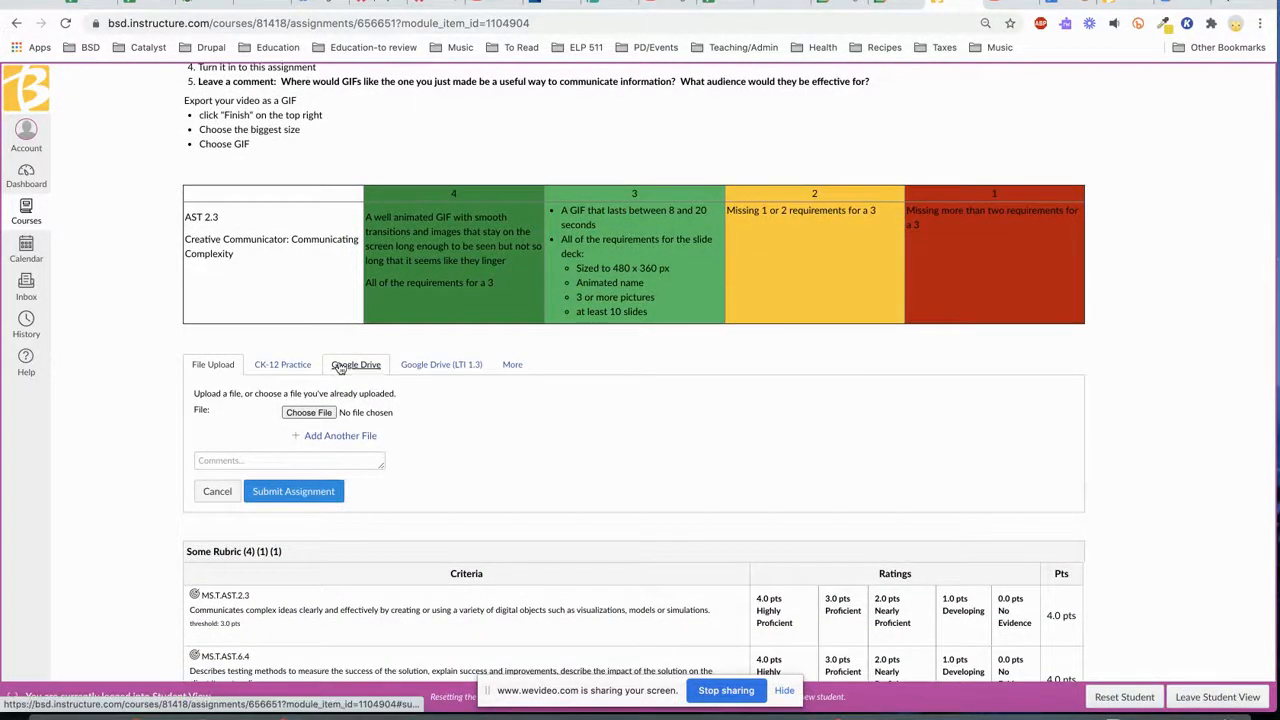